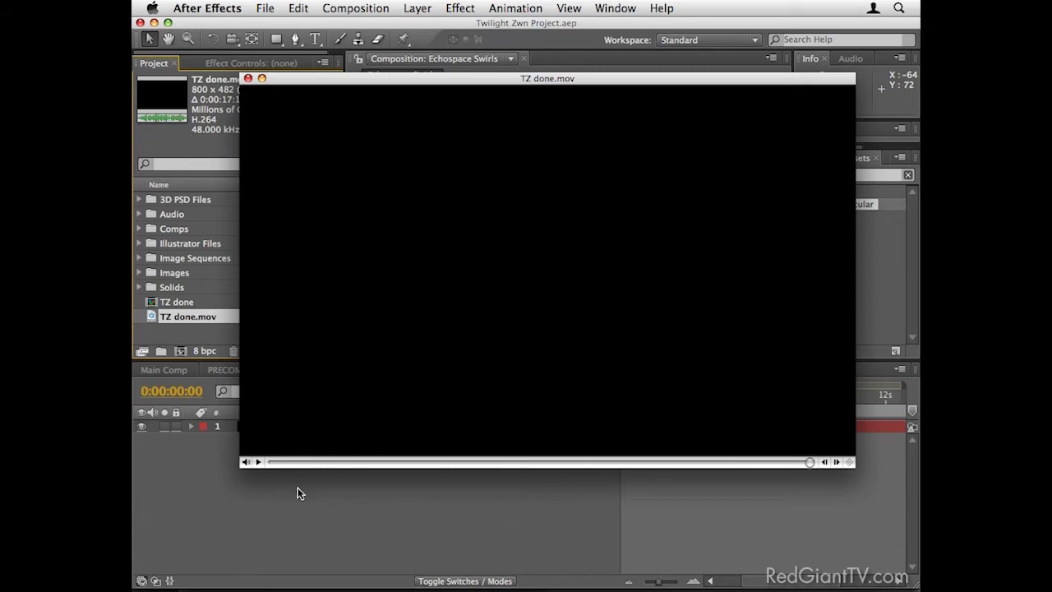
# Step: Play and scrub the finished TZ done.mov through its rings and planet shots, then close it
pyautogui.click(257, 462)
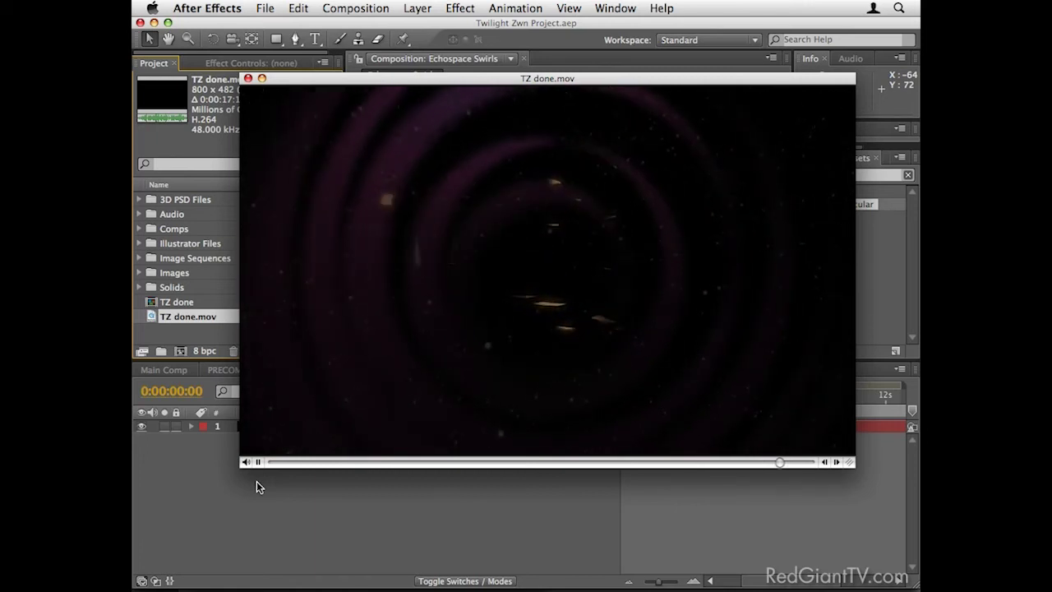
pyautogui.click(271, 464)
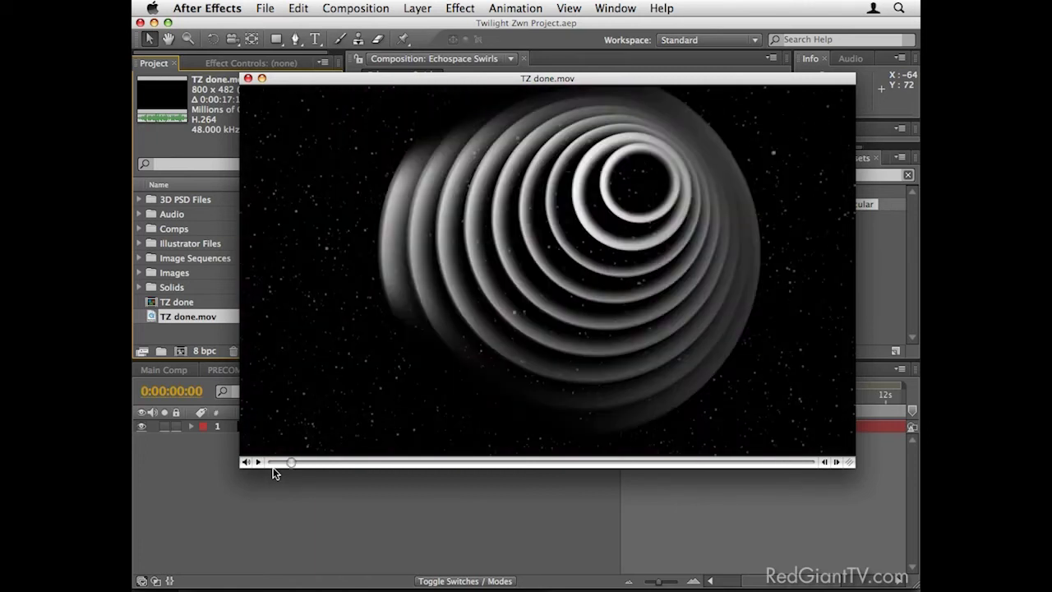
pyautogui.moveTo(290, 465); pyautogui.dragTo(649, 469)
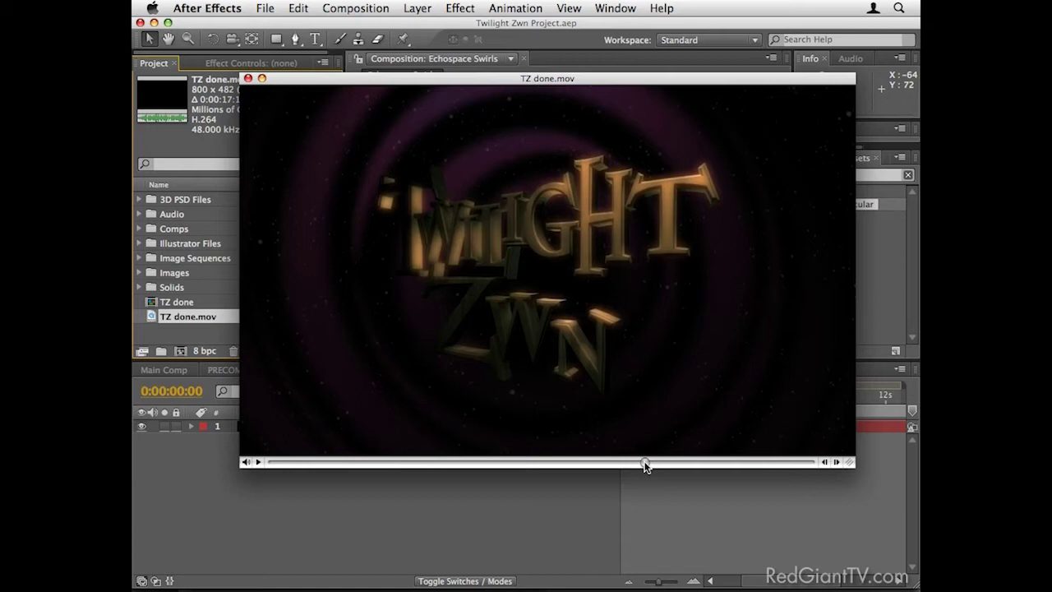
pyautogui.moveTo(646, 463); pyautogui.dragTo(337, 456)
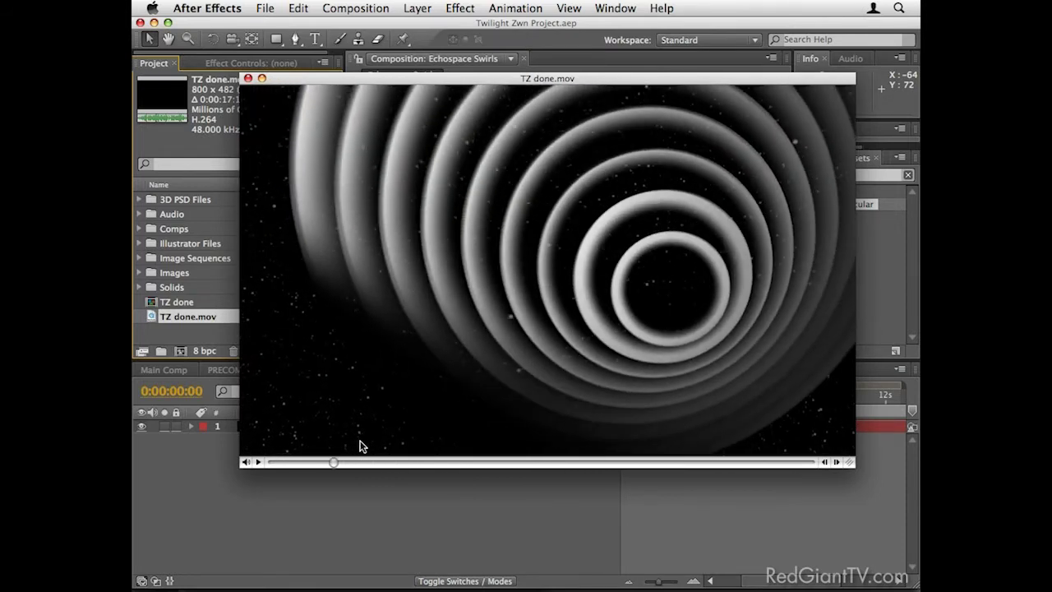
pyautogui.moveTo(335, 465); pyautogui.dragTo(734, 457)
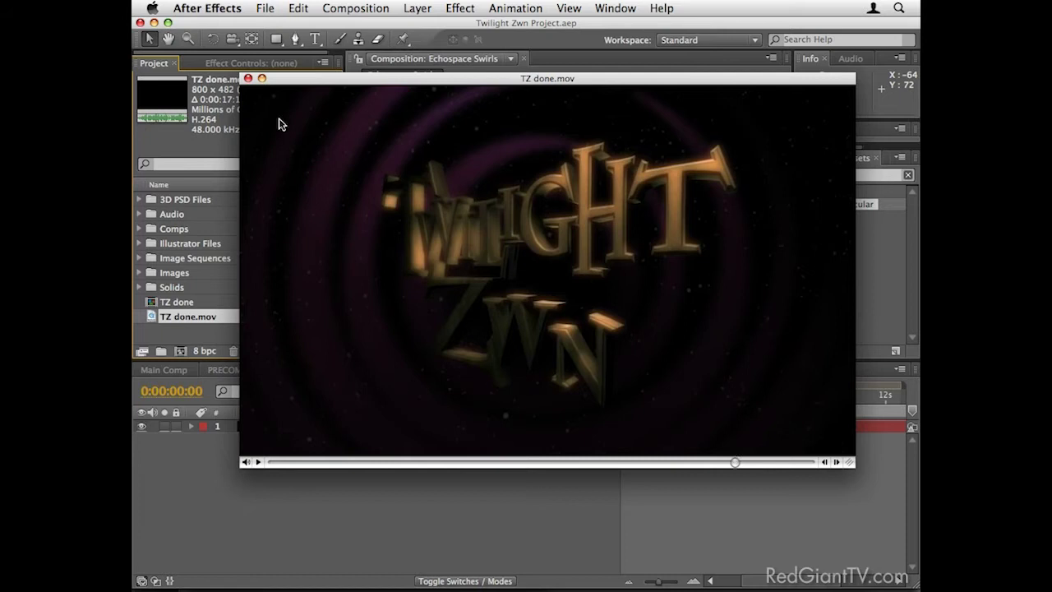
pyautogui.click(249, 78)
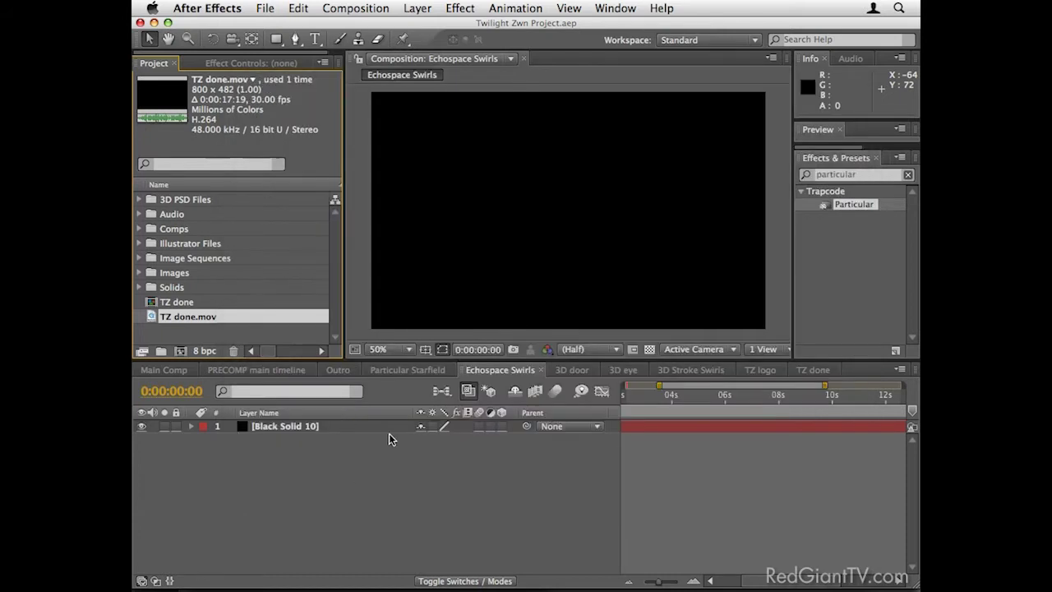
# Step: In Particular Starfield, apply Particular to Black Solid 6 with the t2_StarfieldStatic1_HD preset
pyautogui.click(411, 370)
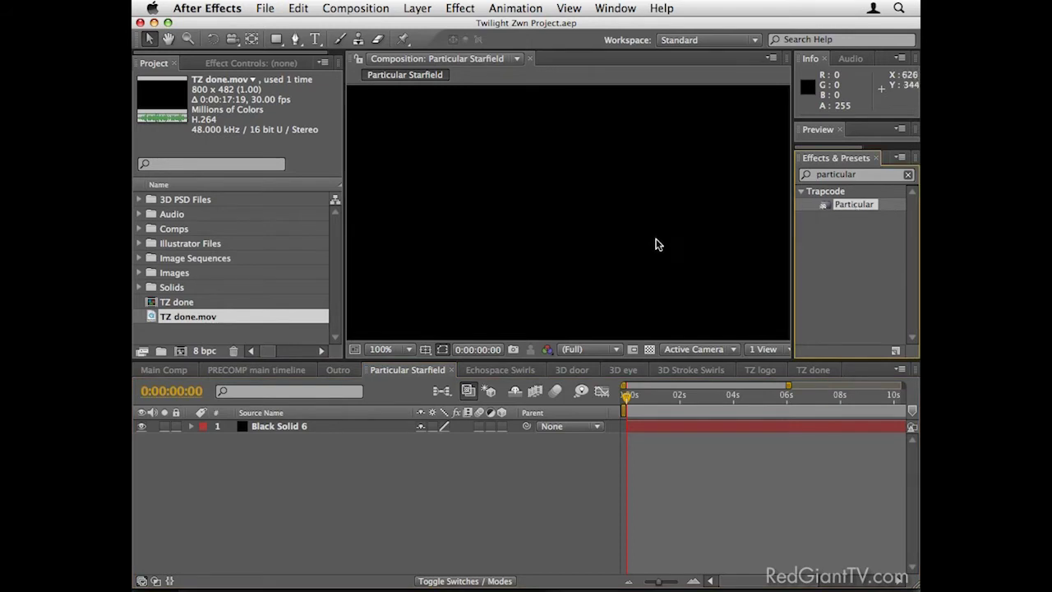
pyautogui.moveTo(863, 210); pyautogui.dragTo(633, 284)
pyautogui.moveTo(557, 359); pyautogui.dragTo(556, 436)
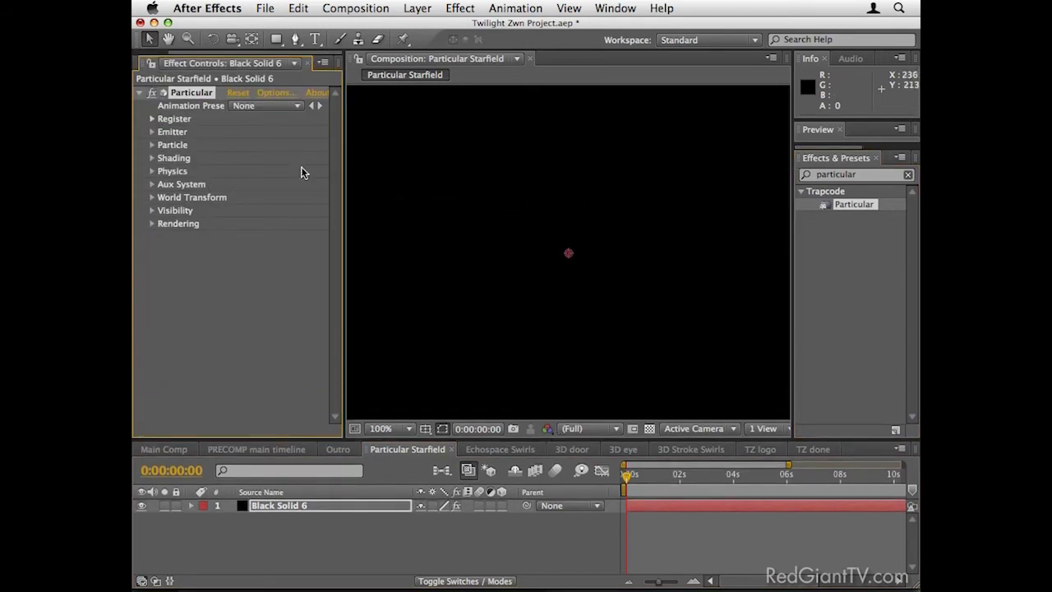
pyautogui.click(265, 106)
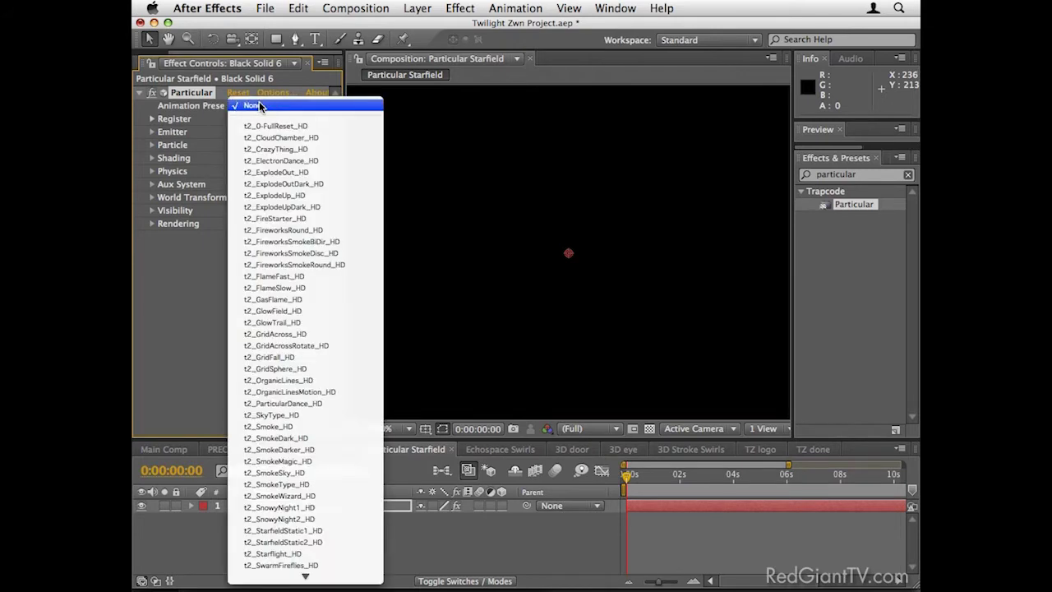
pyautogui.moveTo(305, 579)
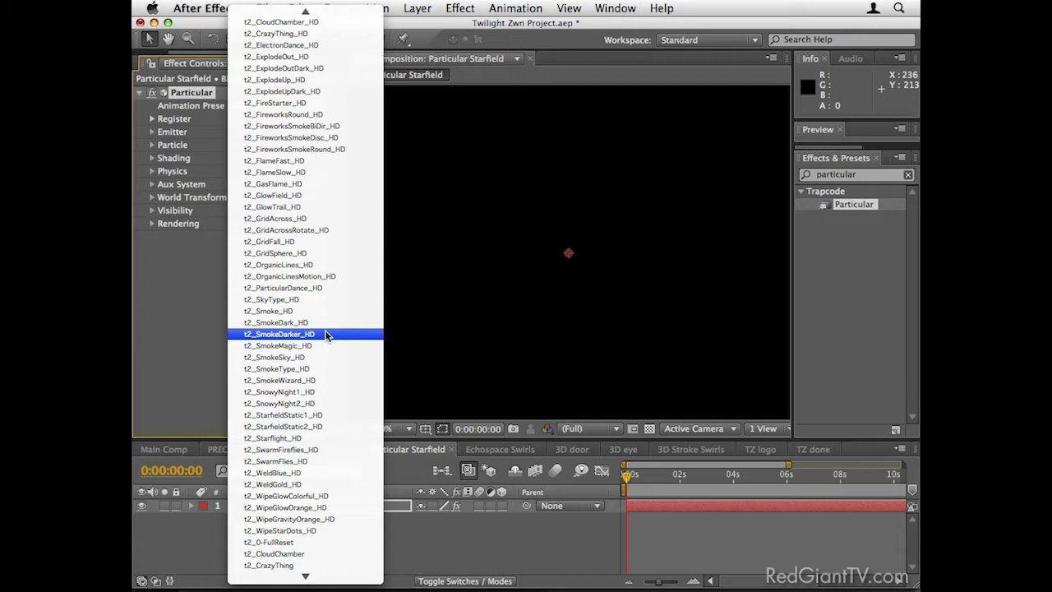
pyautogui.click(321, 418)
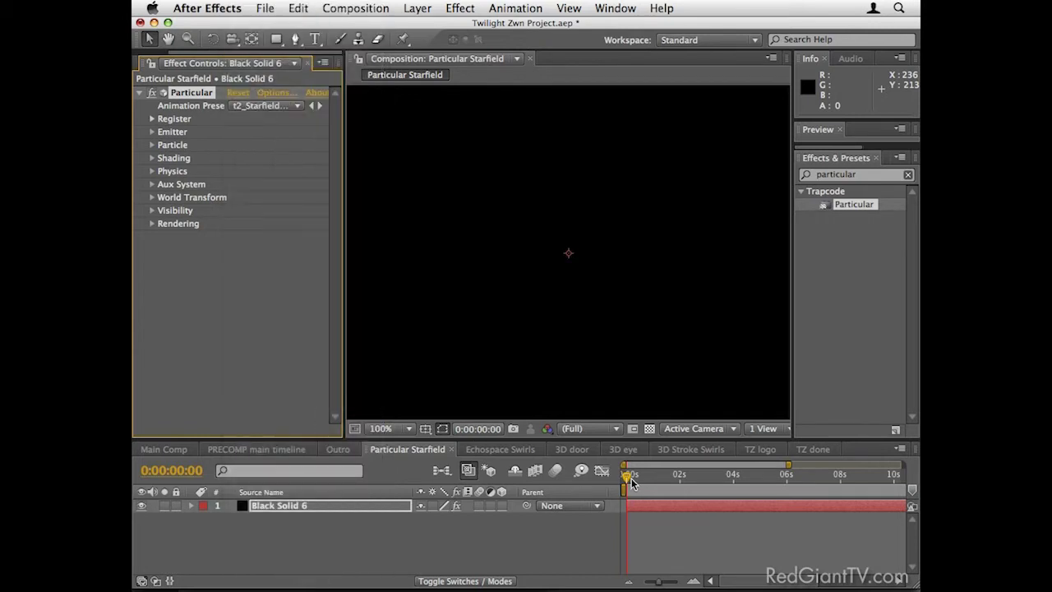
# Step: Preview the stars a few frames in and set World Transform Z Offset to 360
pyautogui.moveTo(627, 481); pyautogui.dragTo(630, 481)
pyautogui.moveTo(633, 476); pyautogui.dragTo(634, 478)
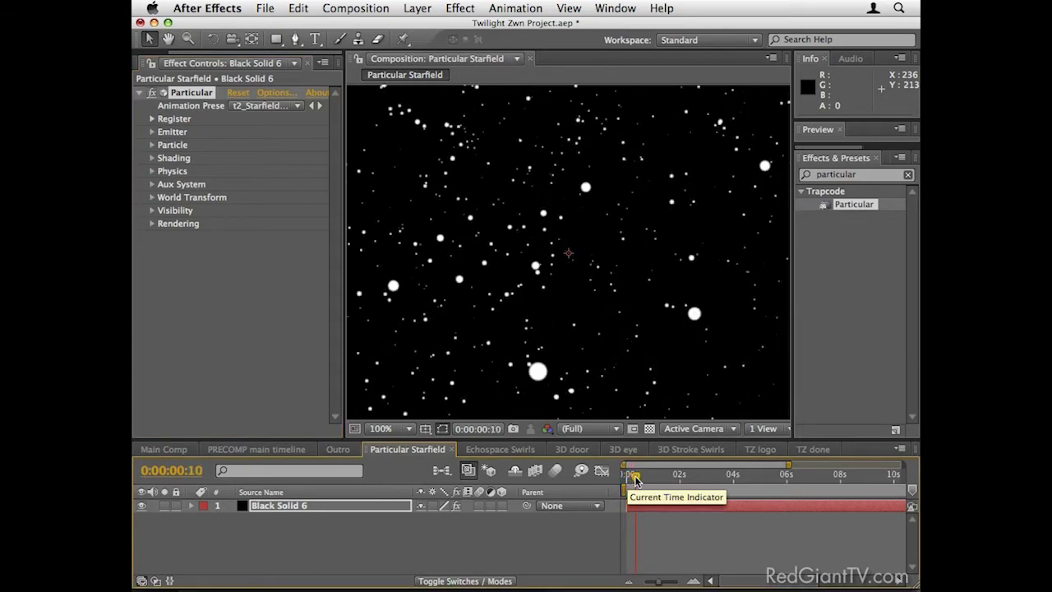
pyautogui.click(682, 505)
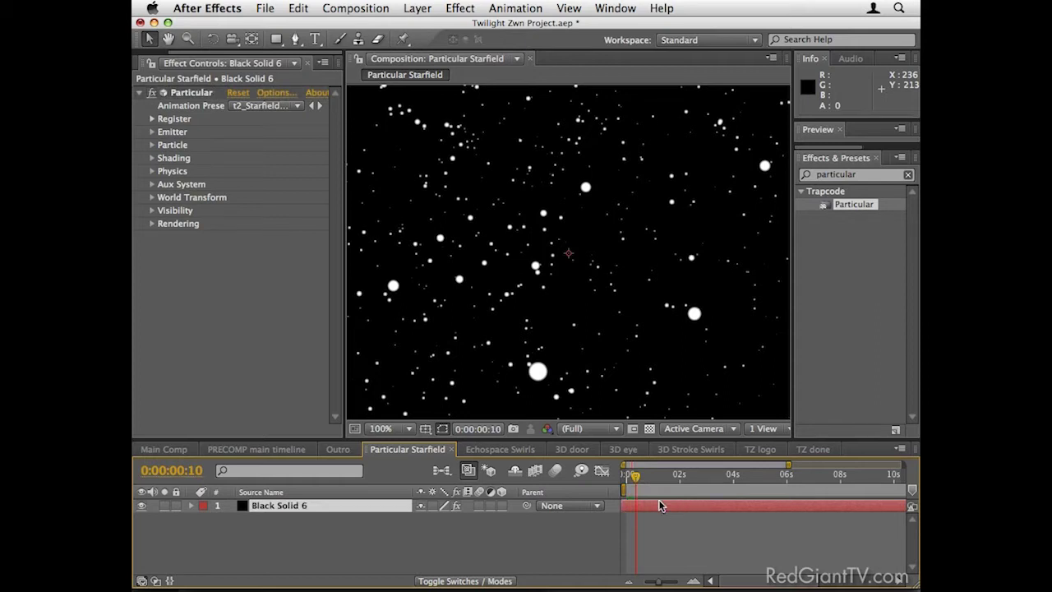
pyautogui.moveTo(634, 477); pyautogui.dragTo(622, 479)
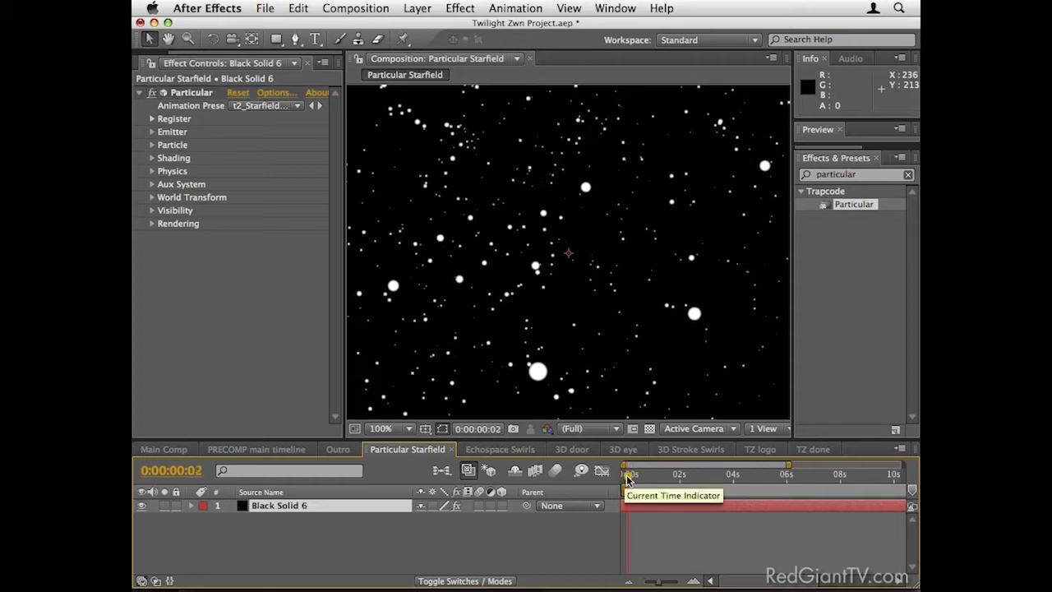
pyautogui.click(151, 197)
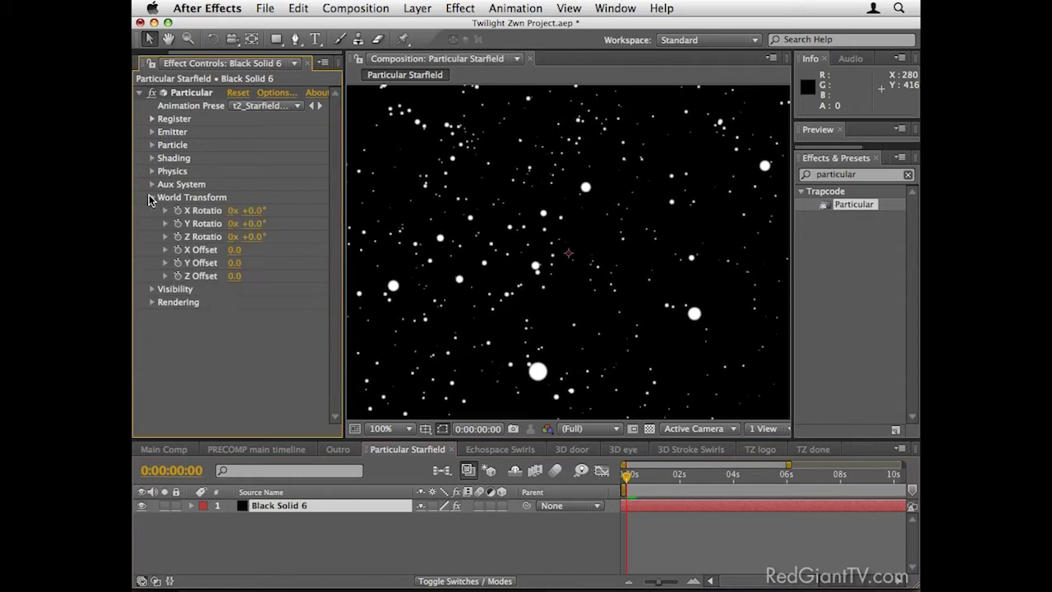
pyautogui.moveTo(233, 279); pyautogui.dragTo(295, 282)
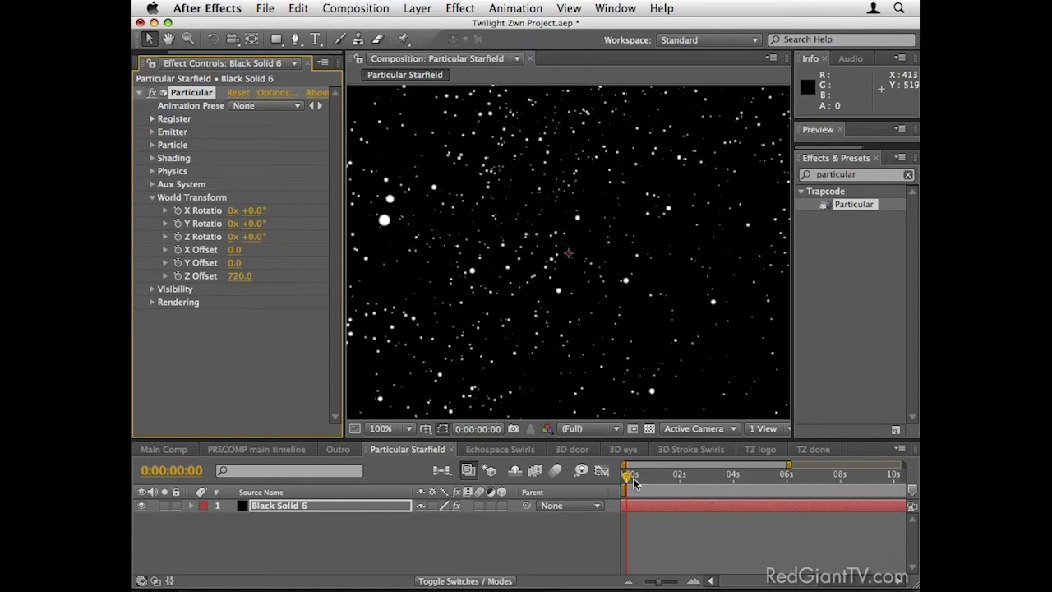
pyautogui.moveTo(240, 279); pyautogui.dragTo(220, 280)
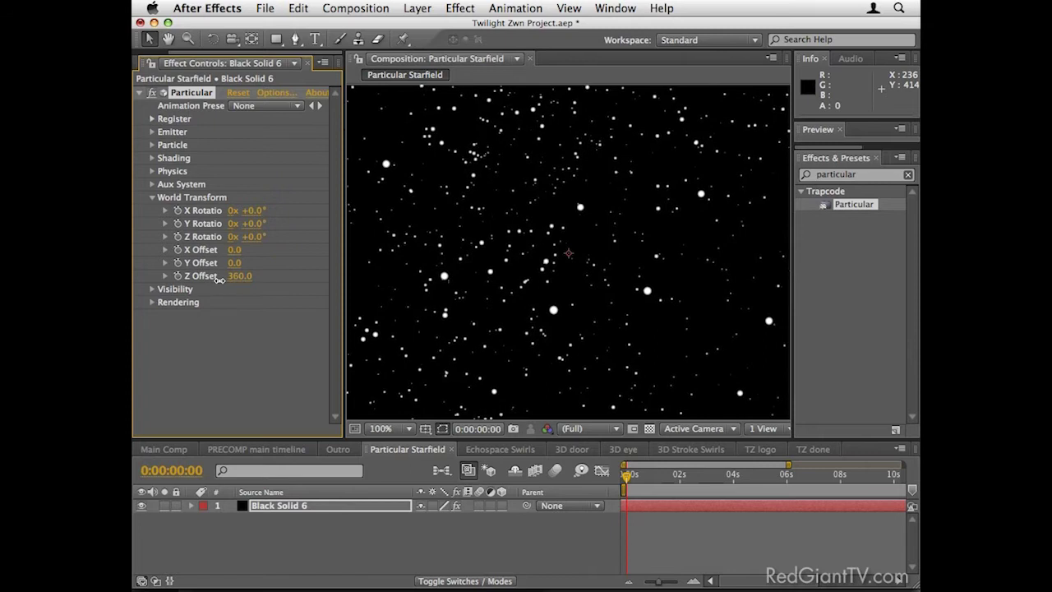
pyautogui.scroll(2, 153, 62)
pyautogui.click(153, 62)
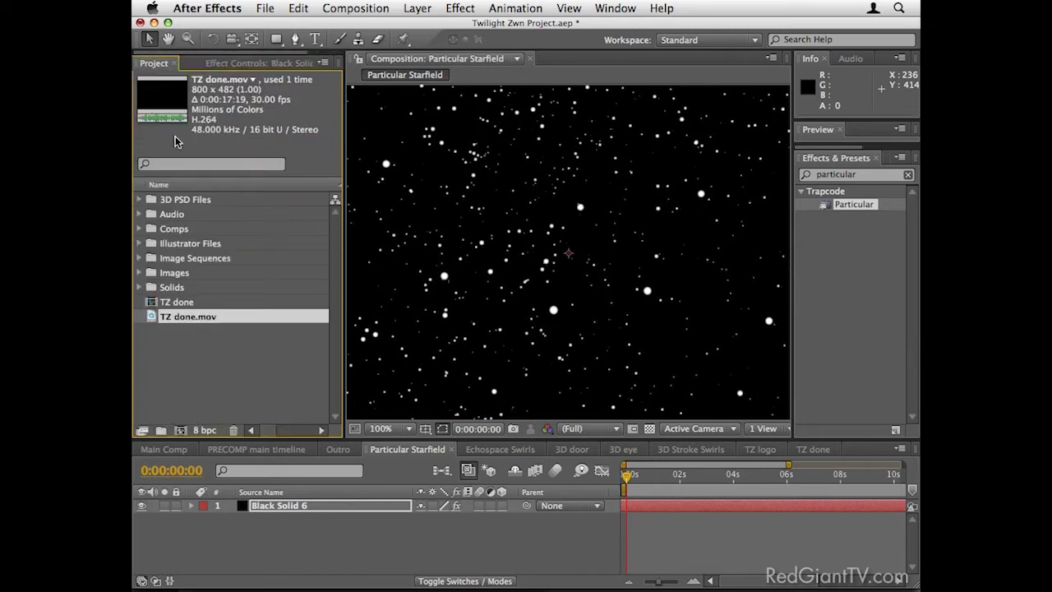
# Step: Scrub TZ done.mov to the swirling rings for reference, alongside the Echospace Swirls comp
pyautogui.doubleClick(152, 318)
pyautogui.moveTo(203, 417); pyautogui.dragTo(263, 417)
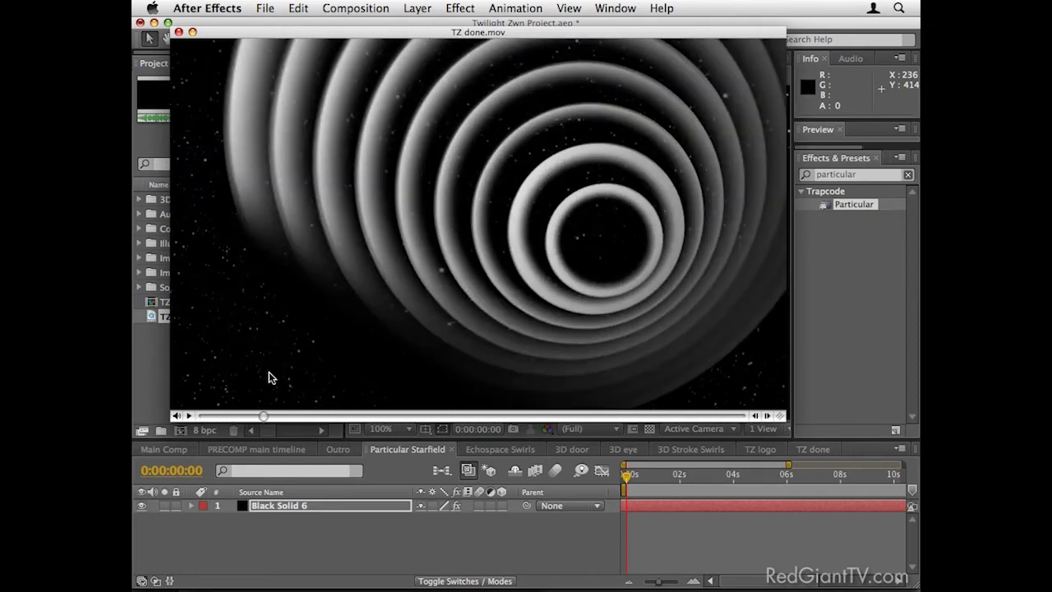
pyautogui.click(179, 32)
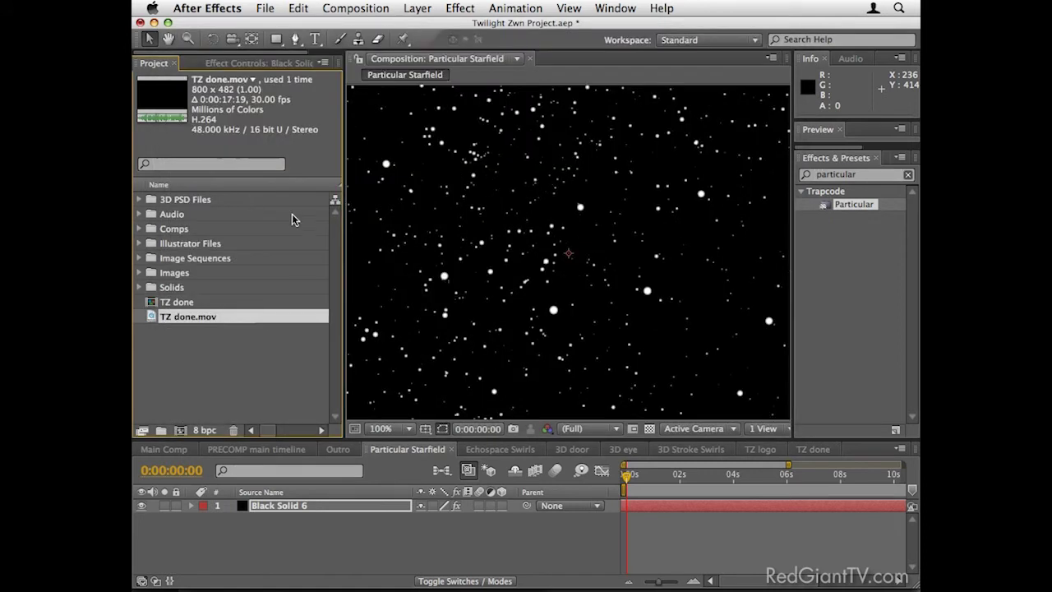
pyautogui.click(507, 453)
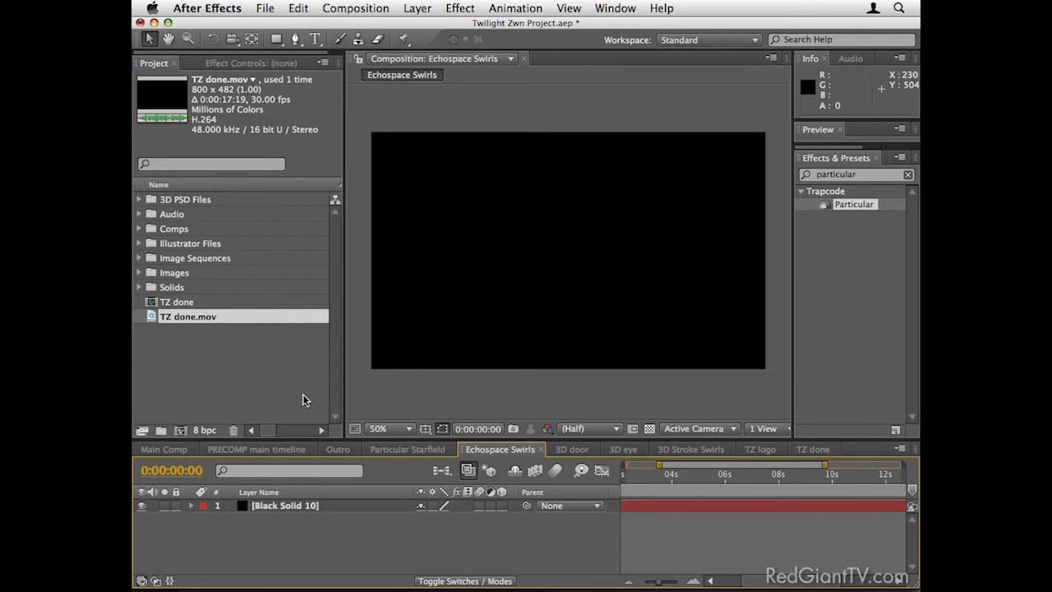
pyautogui.doubleClick(153, 318)
pyautogui.moveTo(202, 417); pyautogui.dragTo(247, 419)
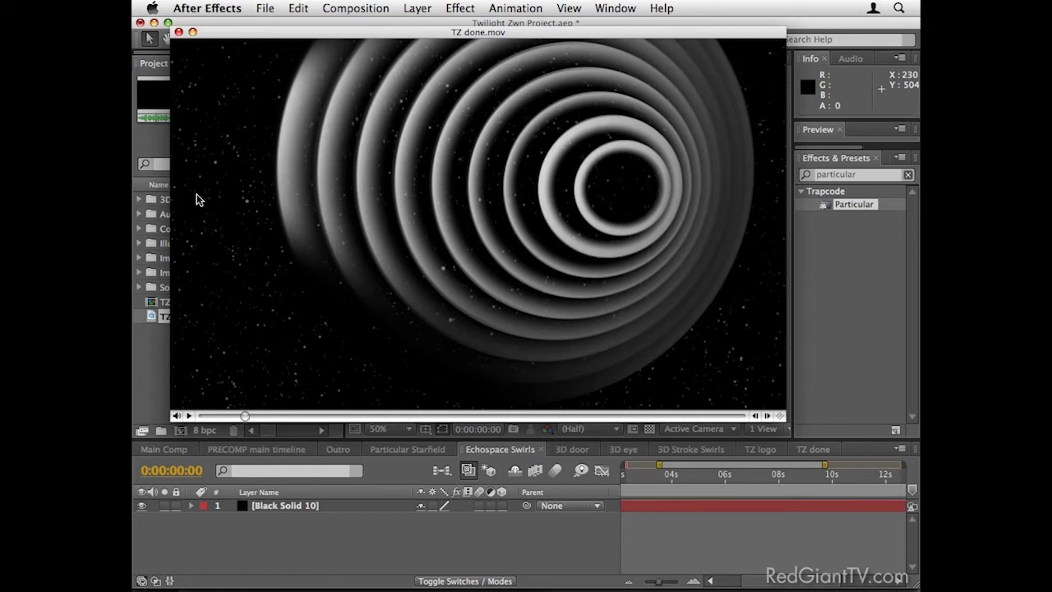
pyautogui.click(178, 31)
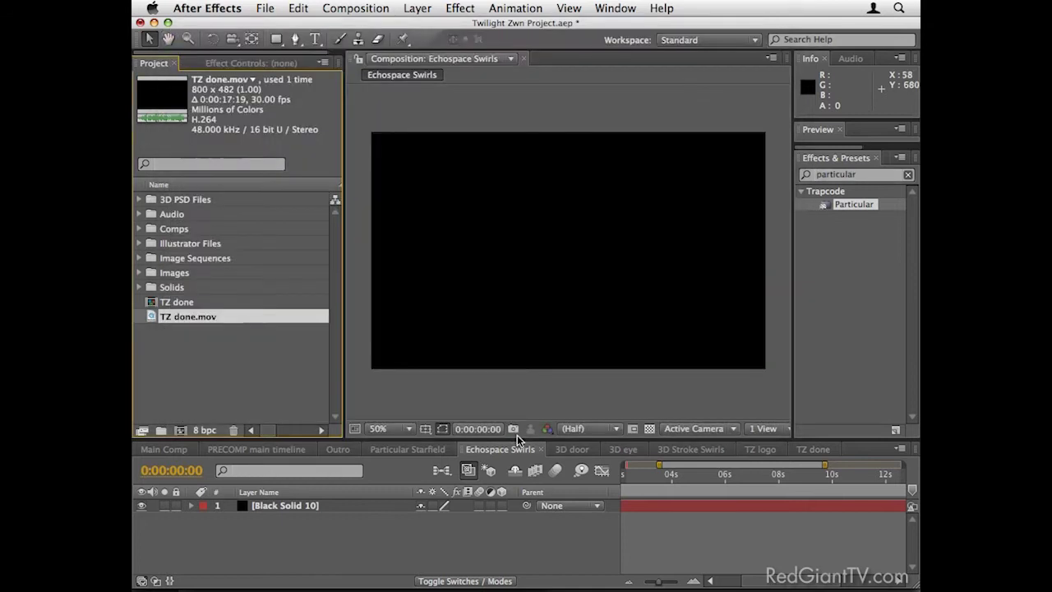
# Step: Apply the Echospace effect to Black Solid 10
pyautogui.click(337, 505)
pyautogui.click(908, 174)
pyautogui.write('echo')
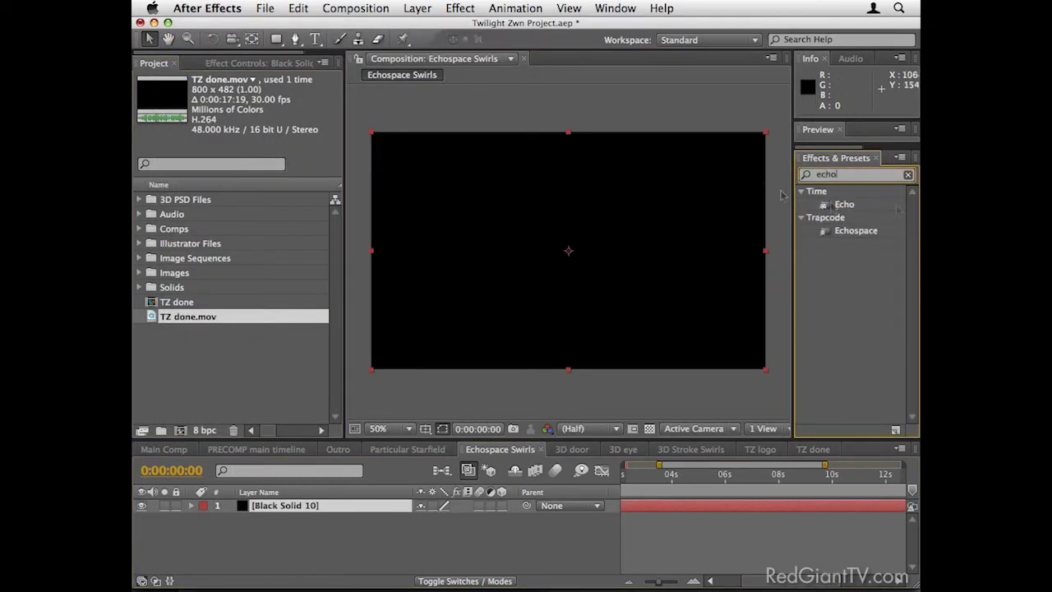
pyautogui.doubleClick(867, 234)
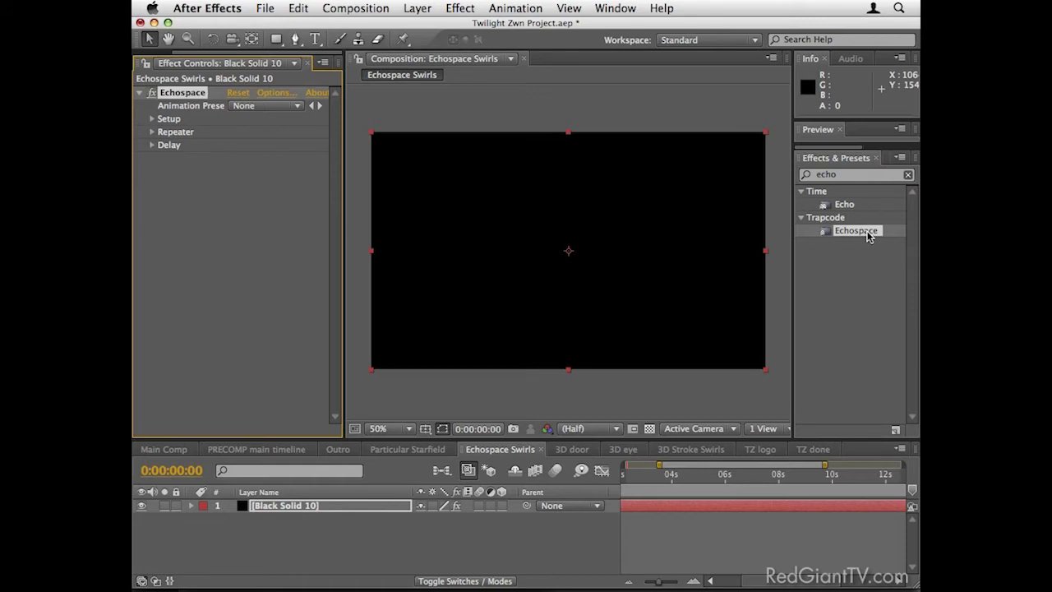
# Step: Add a Circle effect to Black Solid 10 and move it above Echospace
pyautogui.click(845, 174)
pyautogui.write('circle')
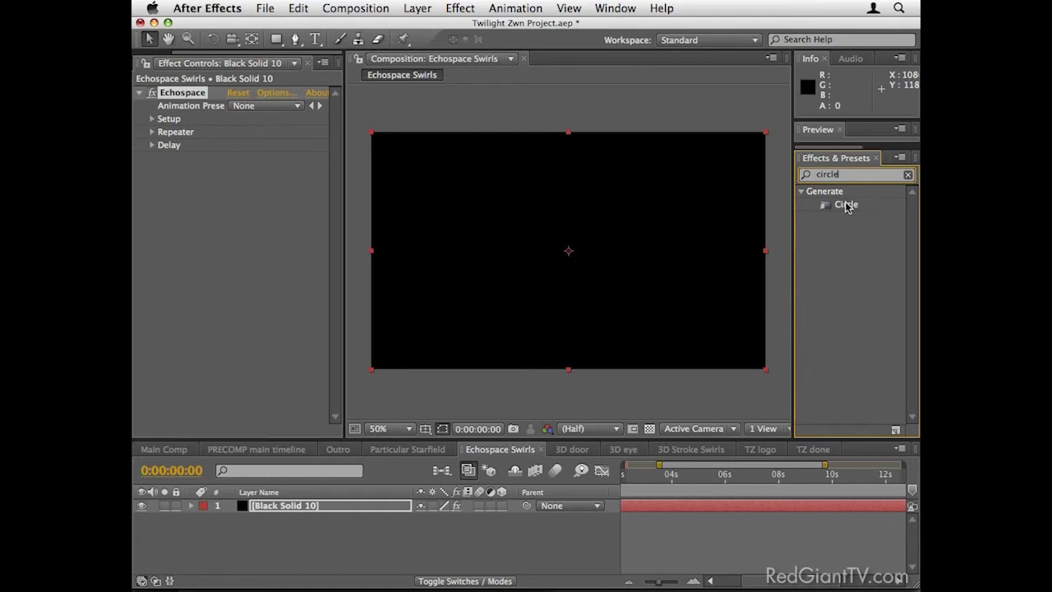
pyautogui.doubleClick(847, 204)
pyautogui.moveTo(171, 162); pyautogui.dragTo(172, 92)
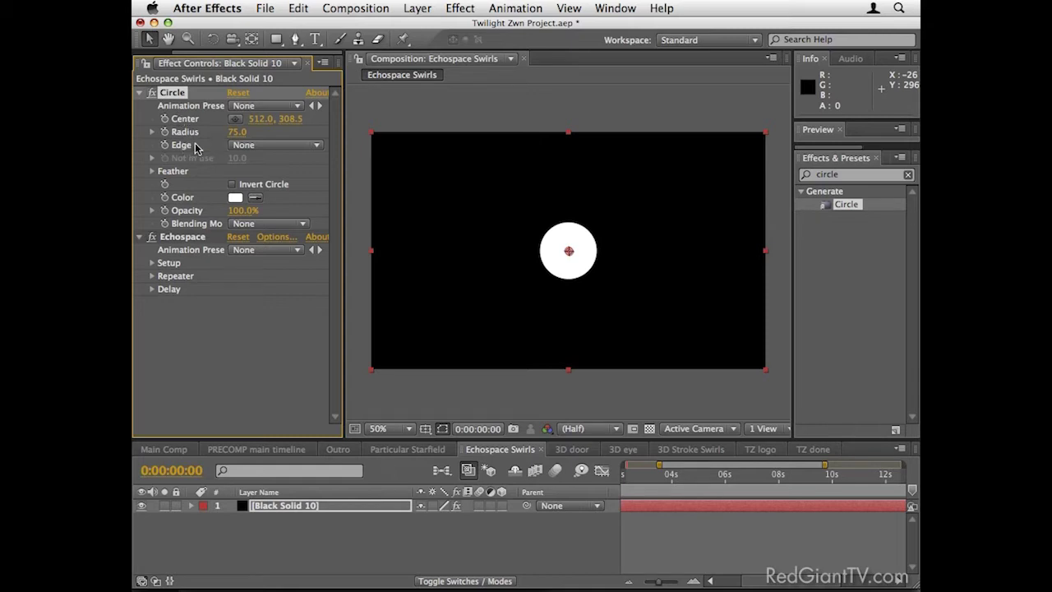
# Step: Turn the Circle into a ring with Radius 232 and Edge Radius 289
pyautogui.click(260, 146)
pyautogui.click(263, 158)
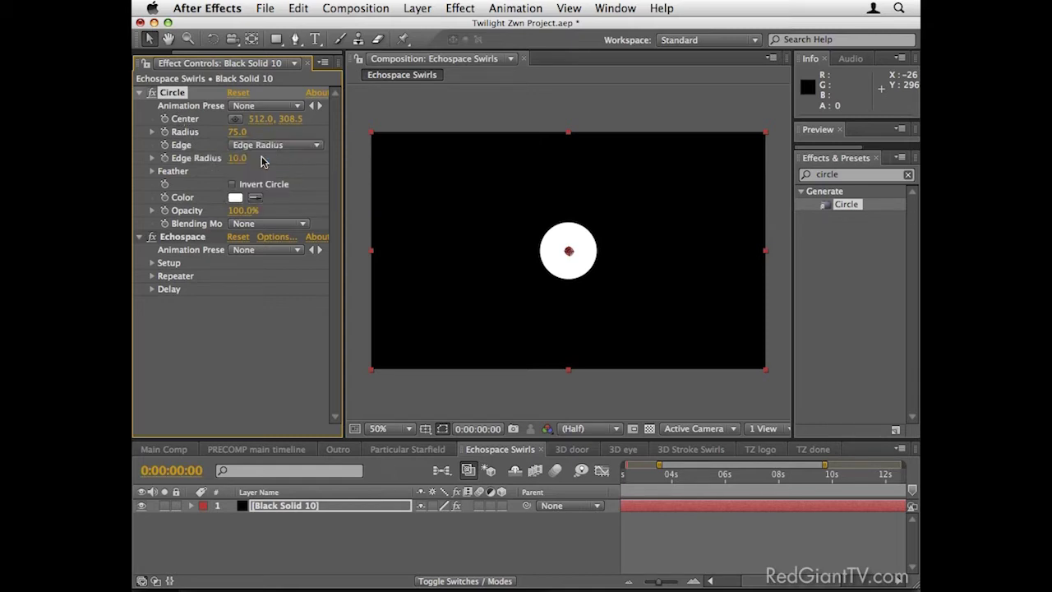
pyautogui.moveTo(235, 132); pyautogui.dragTo(357, 134)
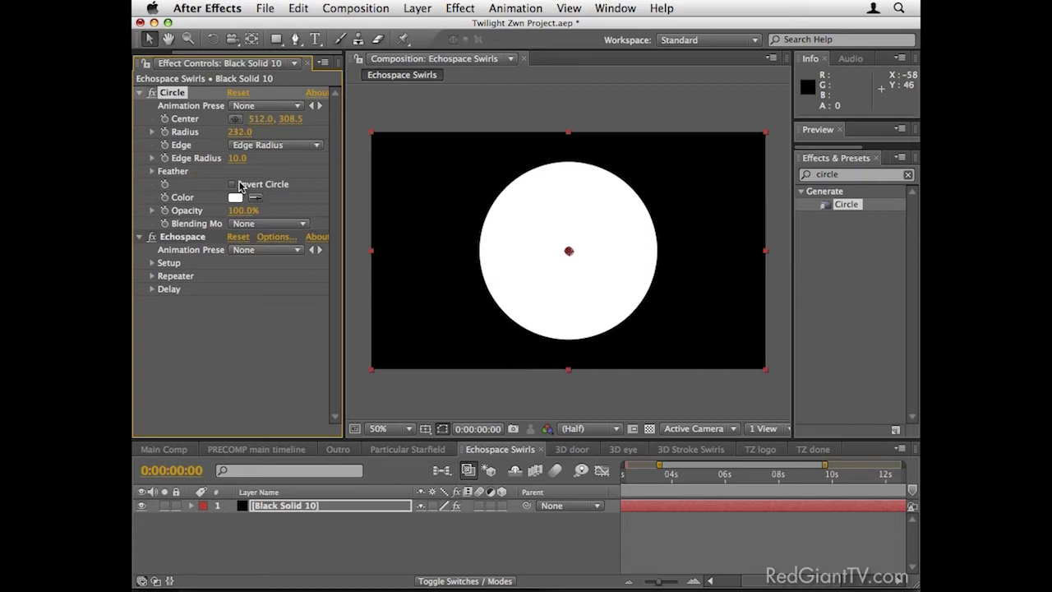
pyautogui.moveTo(238, 158); pyautogui.dragTo(428, 197)
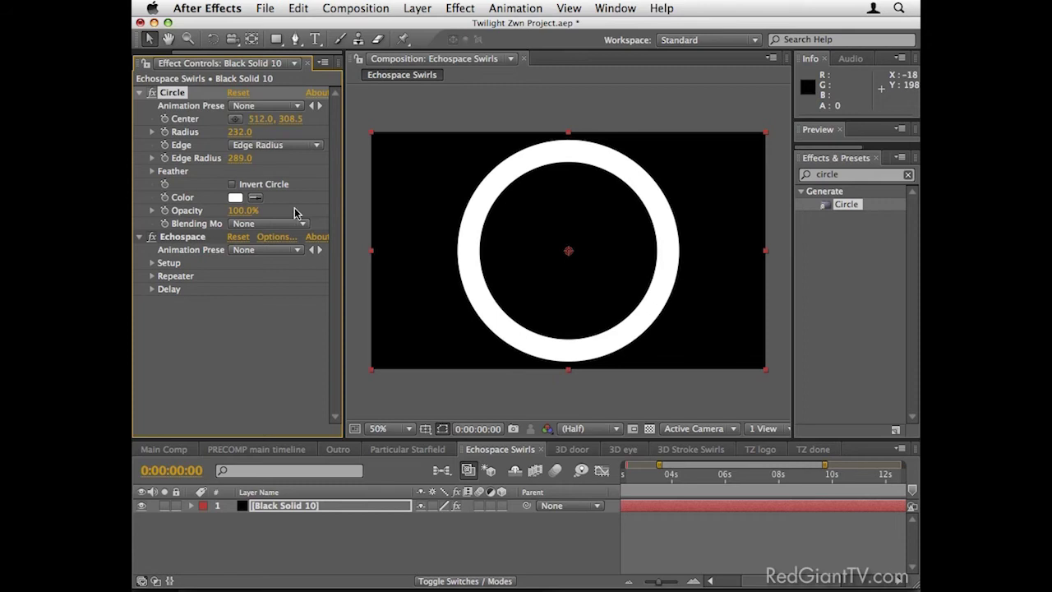
# Step: Set the Circle's Feather Inner Edge to 86 and search Effects & Presets for 'bevel'
pyautogui.click(152, 171)
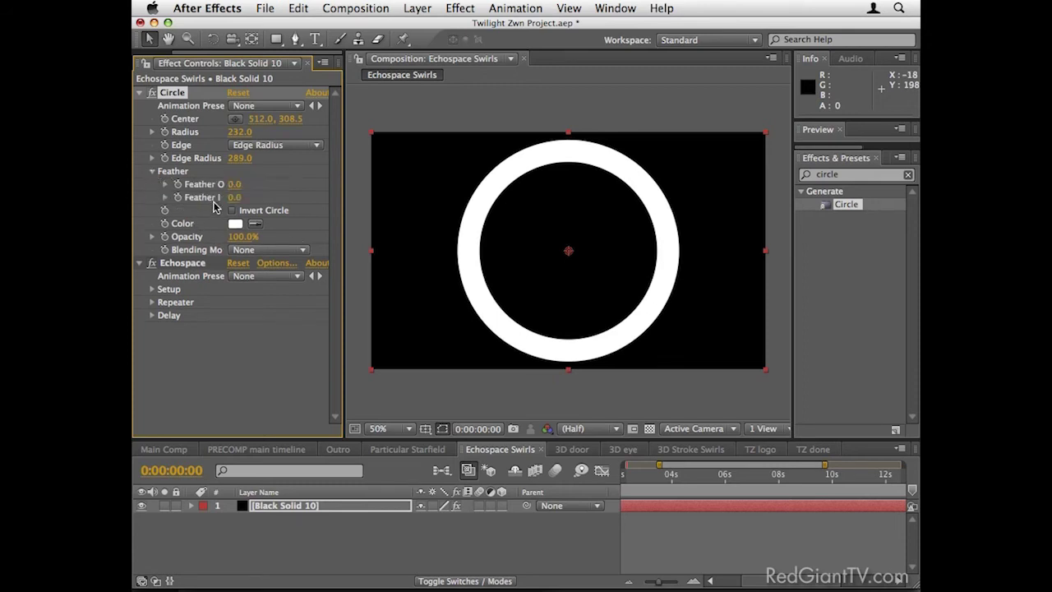
pyautogui.moveTo(345, 201); pyautogui.dragTo(411, 200)
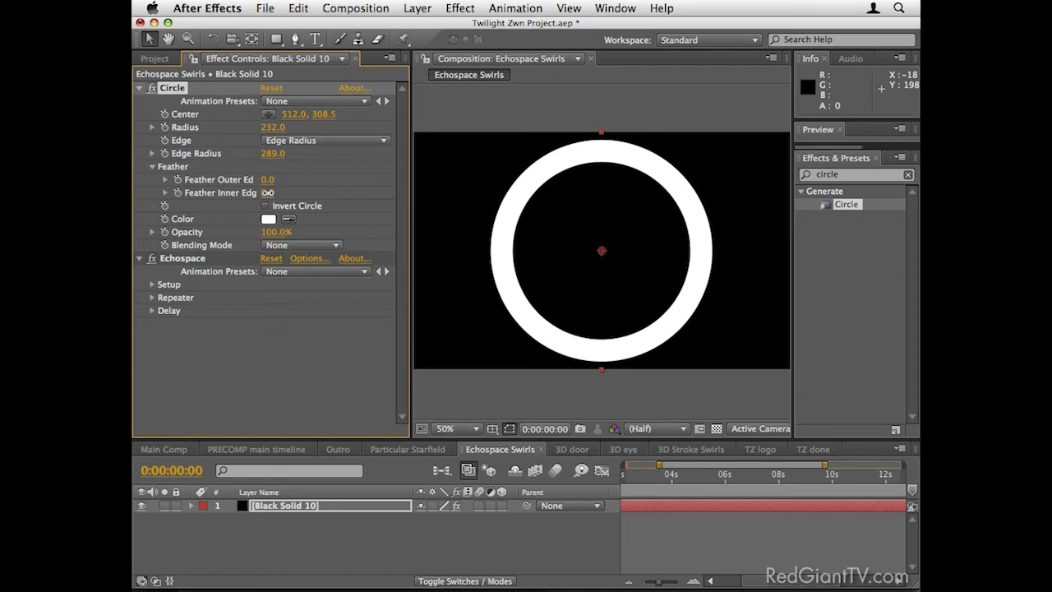
pyautogui.moveTo(269, 193); pyautogui.dragTo(335, 197)
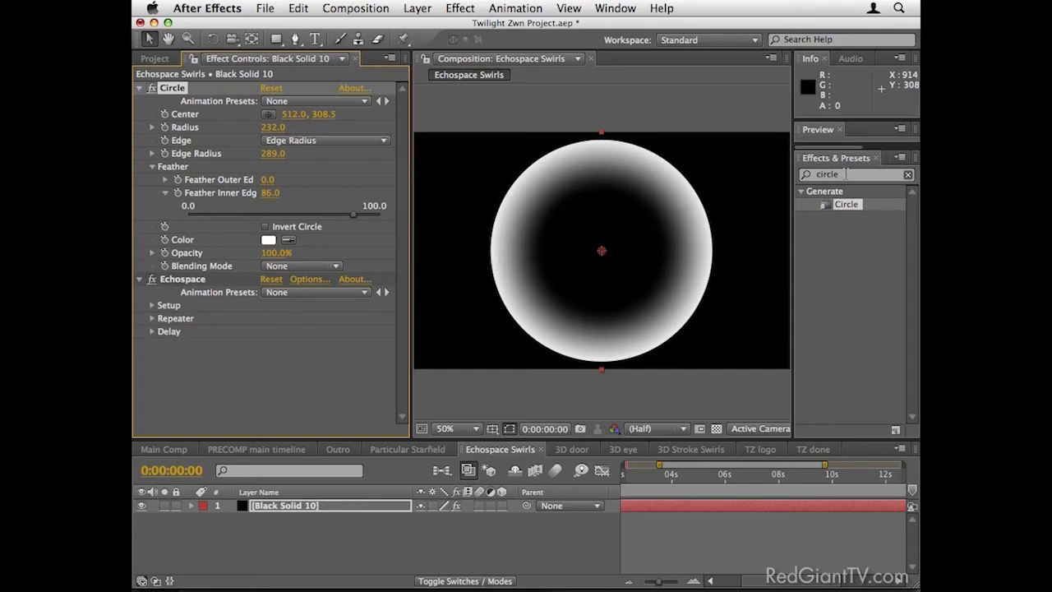
pyautogui.moveTo(846, 174); pyautogui.dragTo(749, 176)
pyautogui.write('bevel')
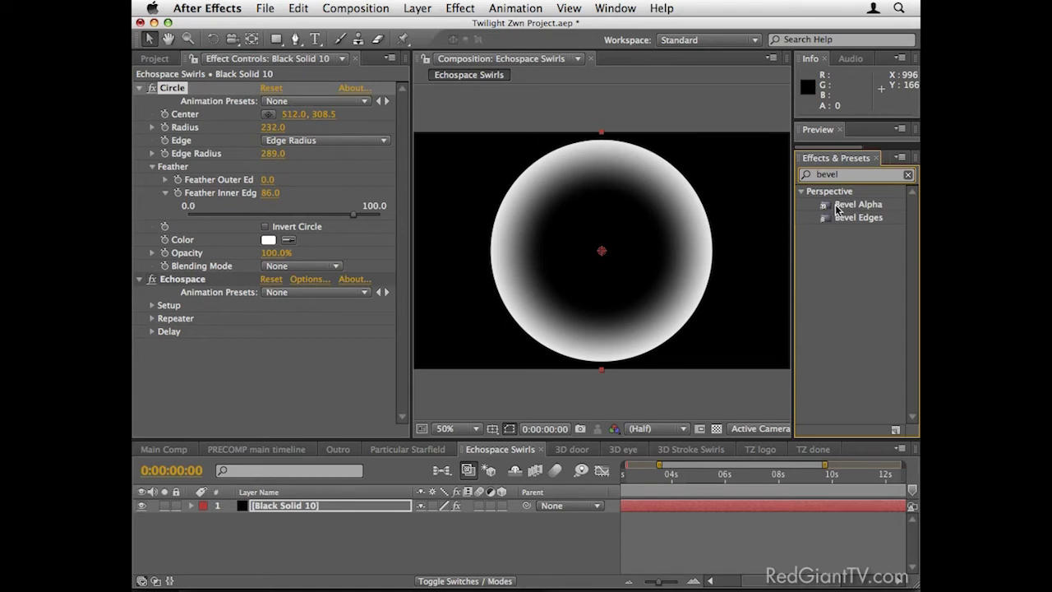
# Step: Apply Bevel Alpha with Edge Thickness 24.90, then collapse Circle and Echospace
pyautogui.doubleClick(837, 206)
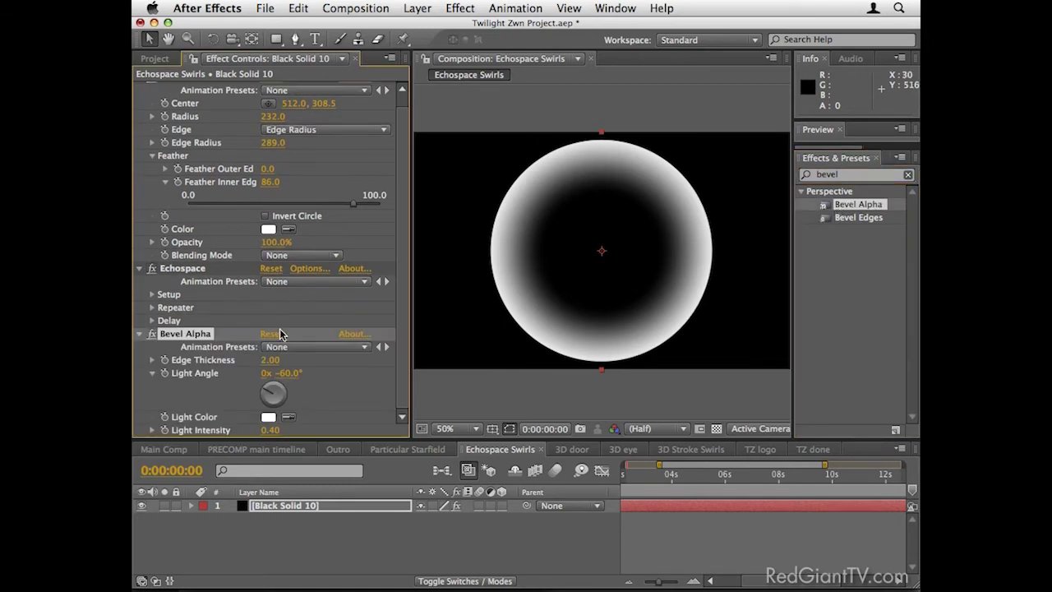
pyautogui.moveTo(270, 365); pyautogui.dragTo(288, 361)
pyautogui.moveTo(402, 351); pyautogui.dragTo(439, 349)
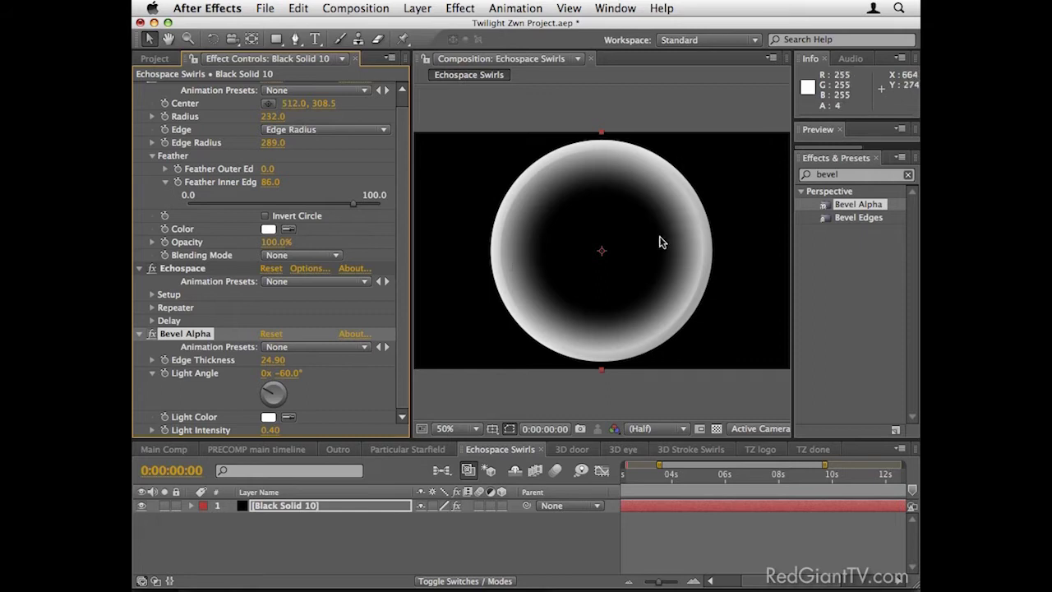
pyautogui.scroll(1, 172, 111)
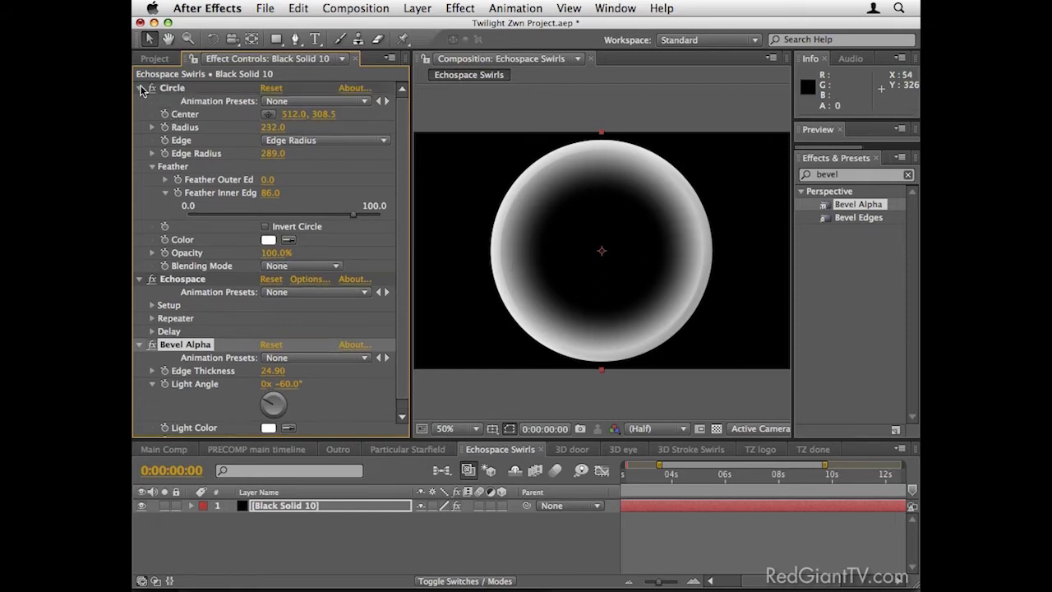
pyautogui.click(140, 88)
pyautogui.click(139, 102)
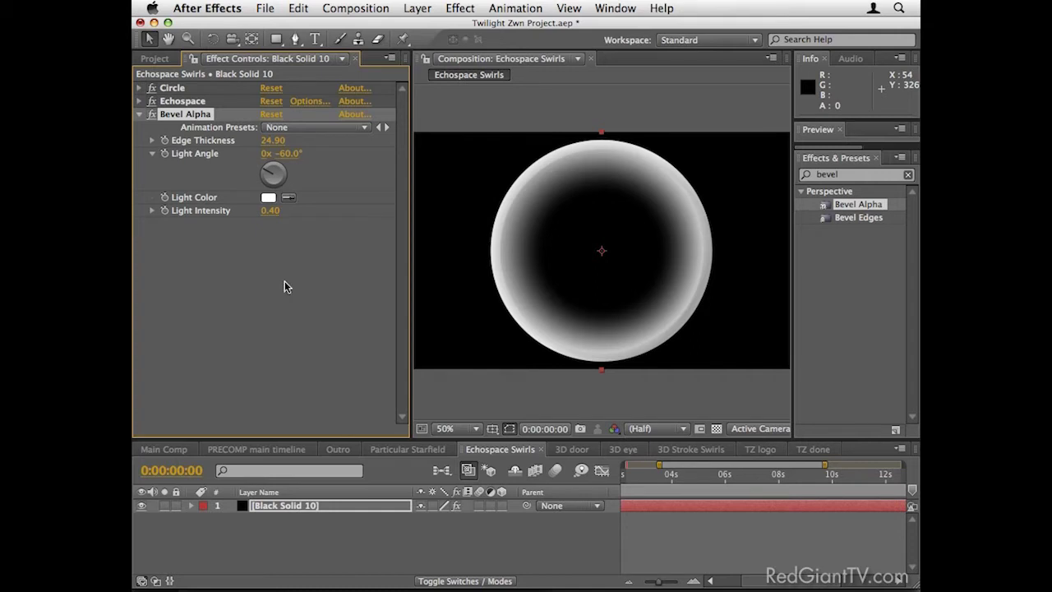
# Step: Drag Bevel Alpha above Echospace so the stack runs Circle, Bevel Alpha, Echospace
pyautogui.rightClick(316, 505)
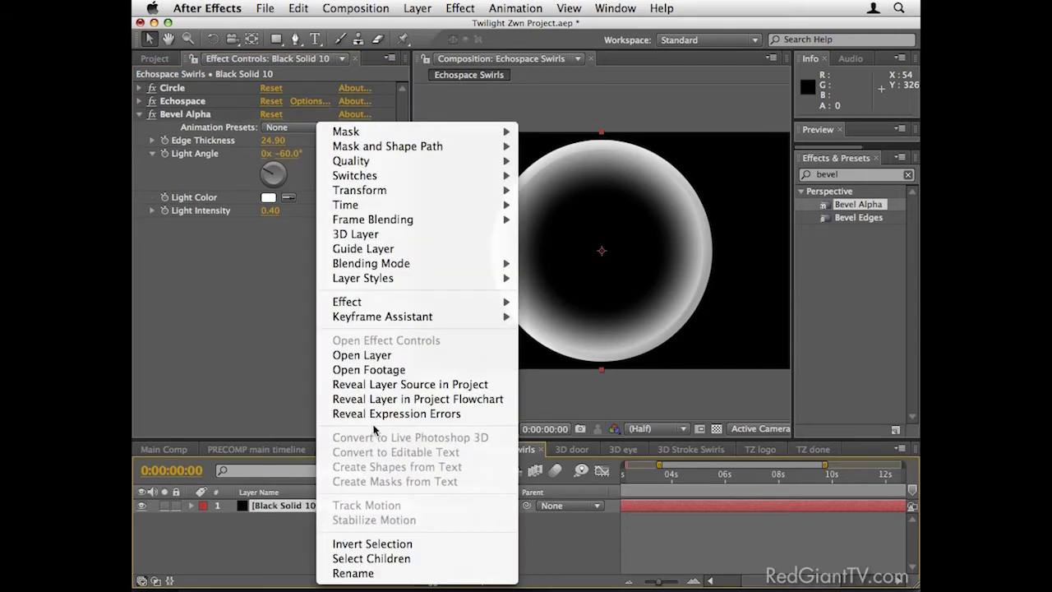
pyautogui.moveTo(418, 279)
pyautogui.click(244, 331)
pyautogui.click(191, 116)
pyautogui.moveTo(191, 116); pyautogui.dragTo(195, 98)
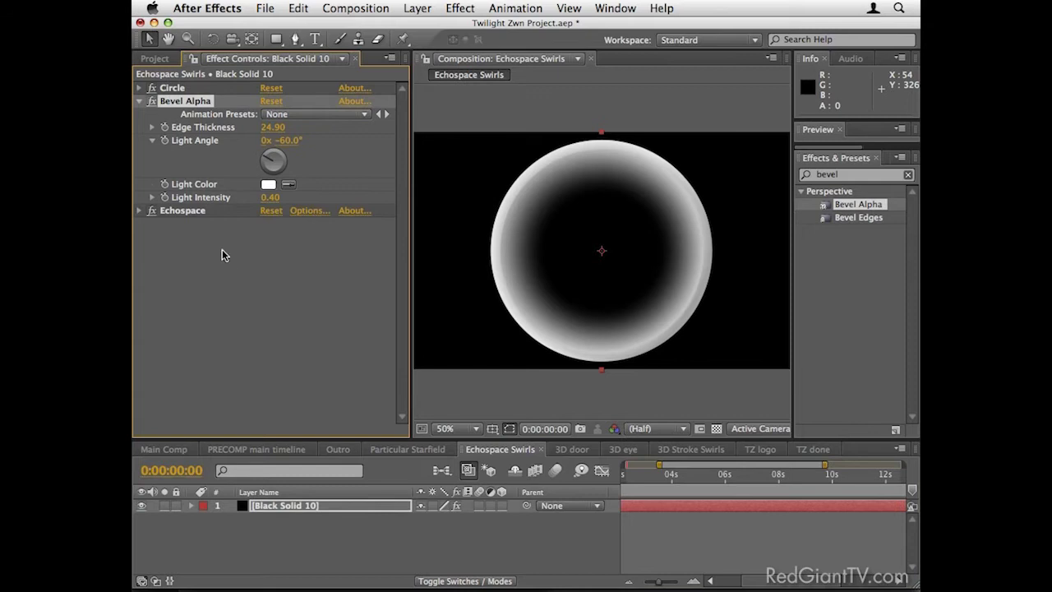
pyautogui.click(139, 100)
pyautogui.click(139, 115)
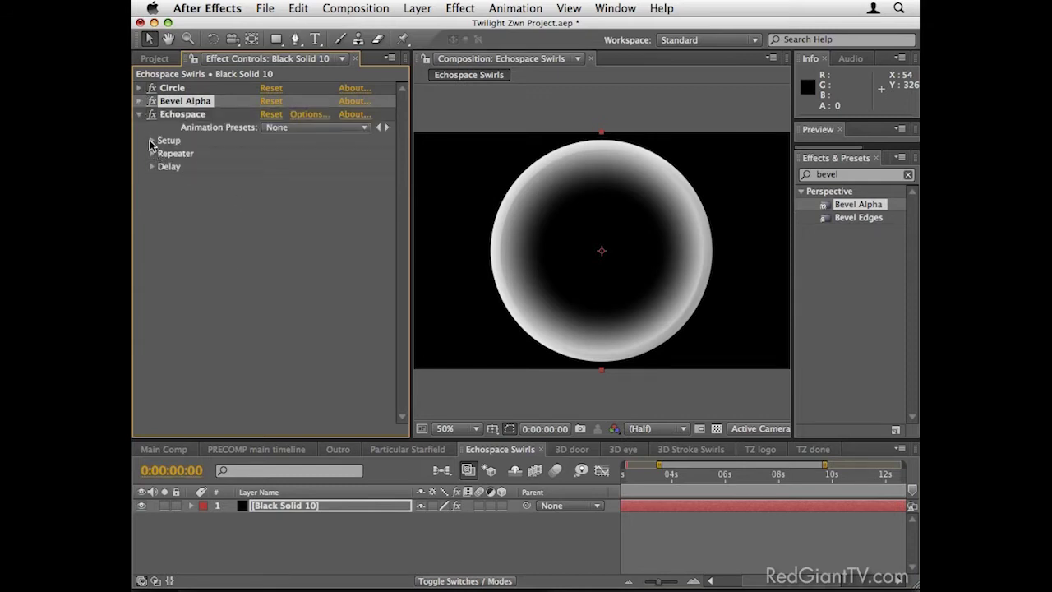
# Step: Set Echospace Setup Instances to 8
pyautogui.click(152, 141)
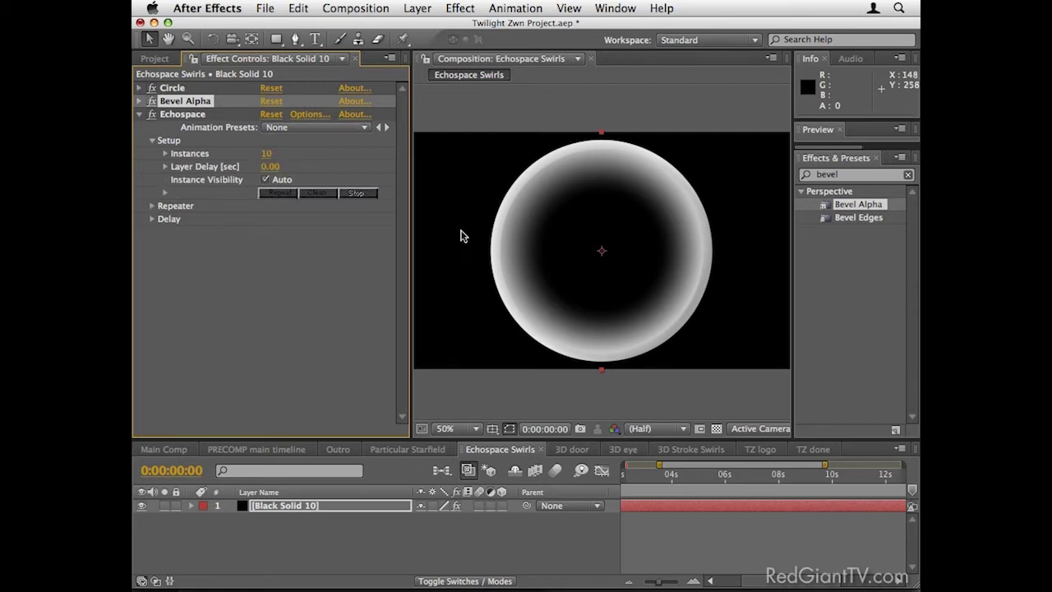
pyautogui.click(265, 153)
pyautogui.write('8')
pyautogui.press('Return')
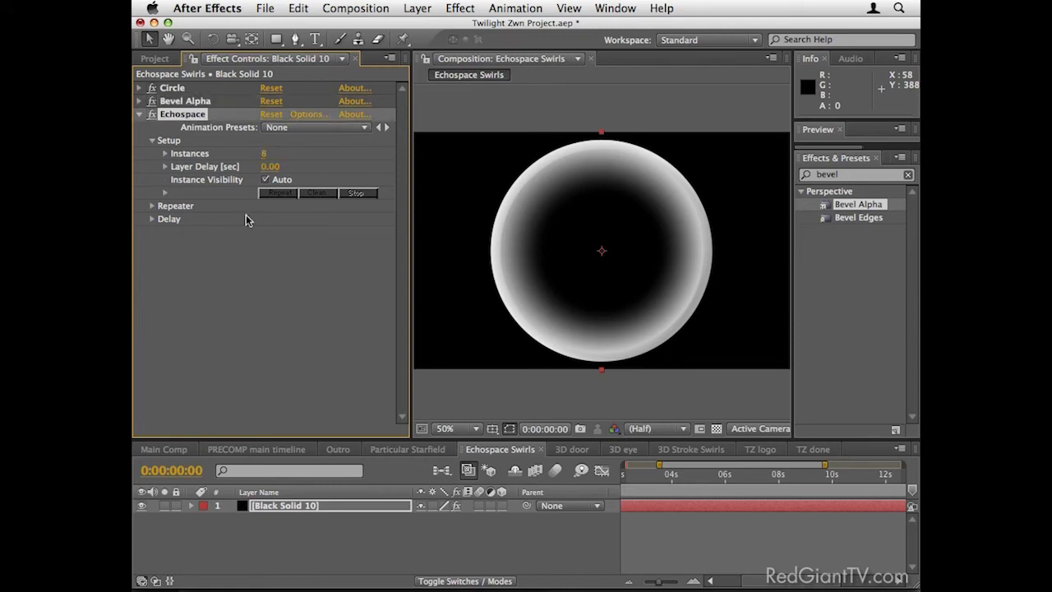
# Step: Set the Echospace Repeater Z Offset to -55 and Scale to 30
pyautogui.click(152, 205)
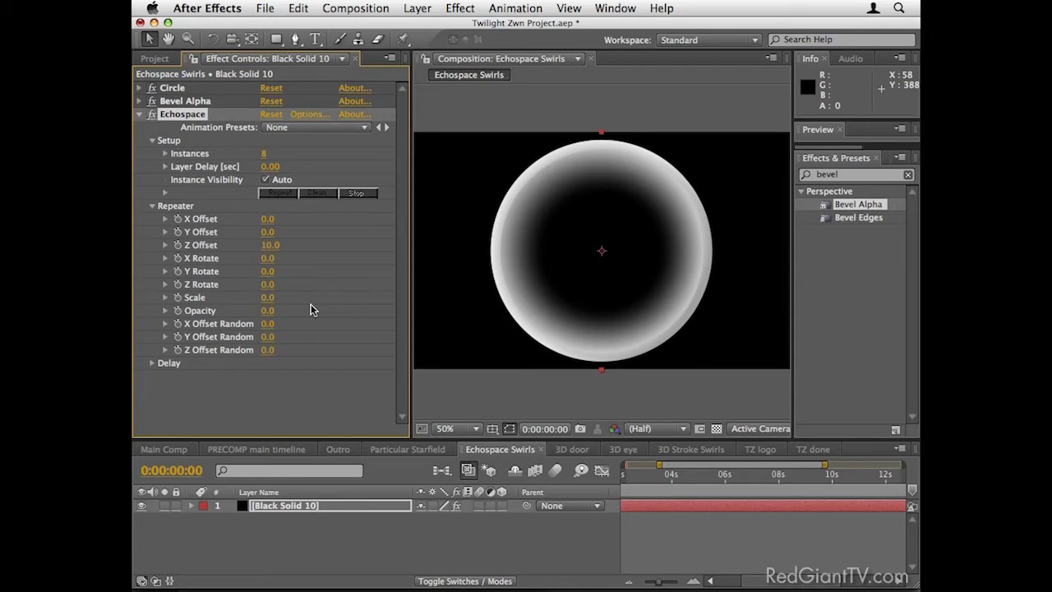
pyautogui.click(270, 244)
pyautogui.write('-55')
pyautogui.press('Return')
pyautogui.click(268, 298)
pyautogui.write('30')
pyautogui.press('Return')
# Step: Generate the Echospace ring copies and set Y Offset to -3.0
pyautogui.click(277, 197)
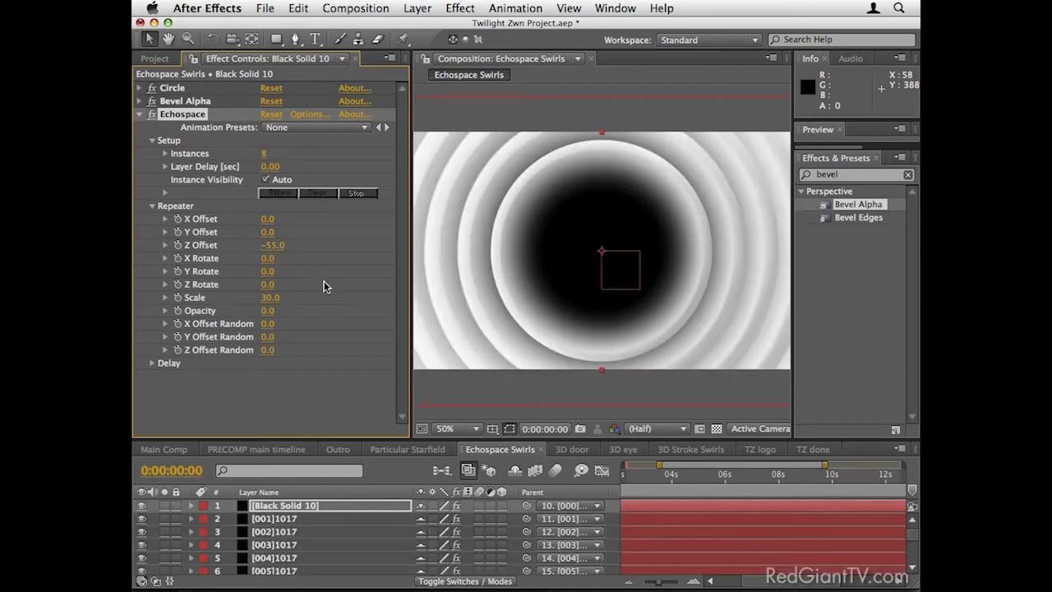
pyautogui.press(',')
pyautogui.press(',')
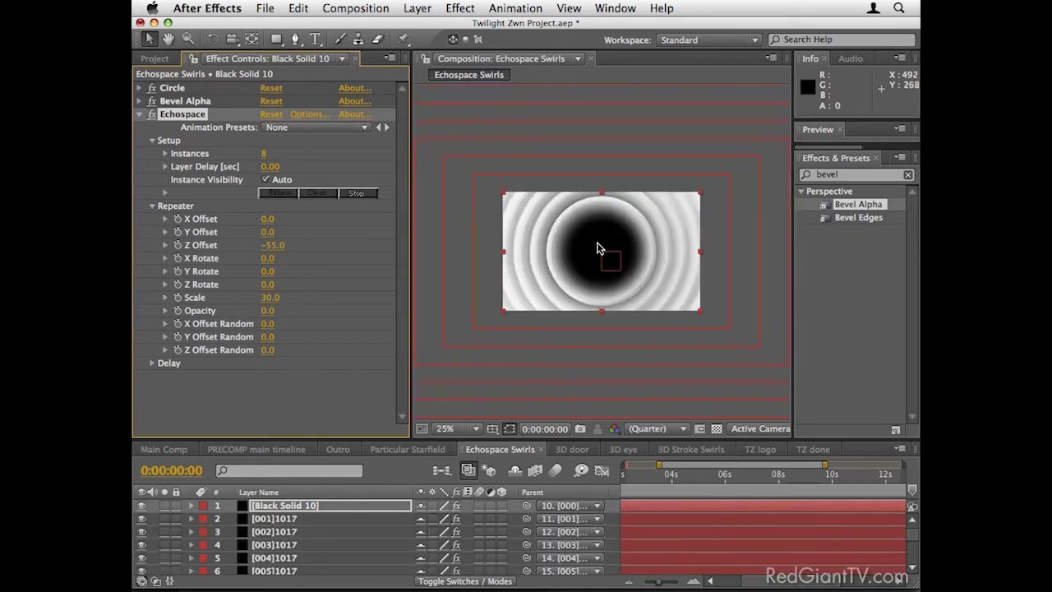
pyautogui.press(',')
pyautogui.press(',')
pyautogui.press('.')
pyautogui.press('.')
pyautogui.press('.')
pyautogui.press(',')
pyautogui.press(',')
pyautogui.press(',')
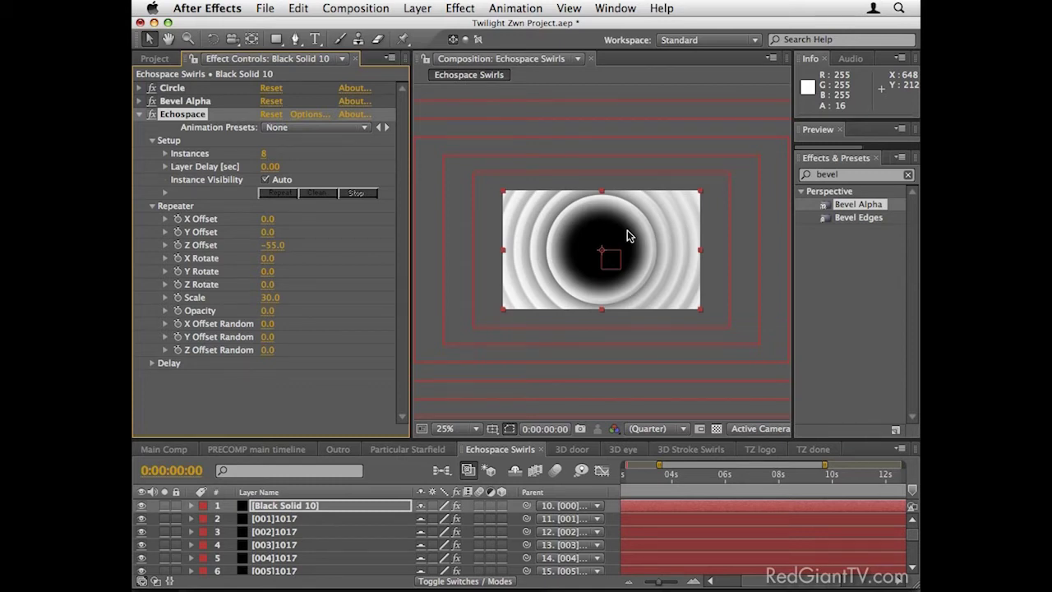
pyautogui.moveTo(267, 232)
pyautogui.mouseDown()
pyautogui.moveTo(295, 230)
pyautogui.moveTo(220, 227)
pyautogui.moveTo(281, 231)
pyautogui.moveTo(264, 231)
pyautogui.mouseUp()
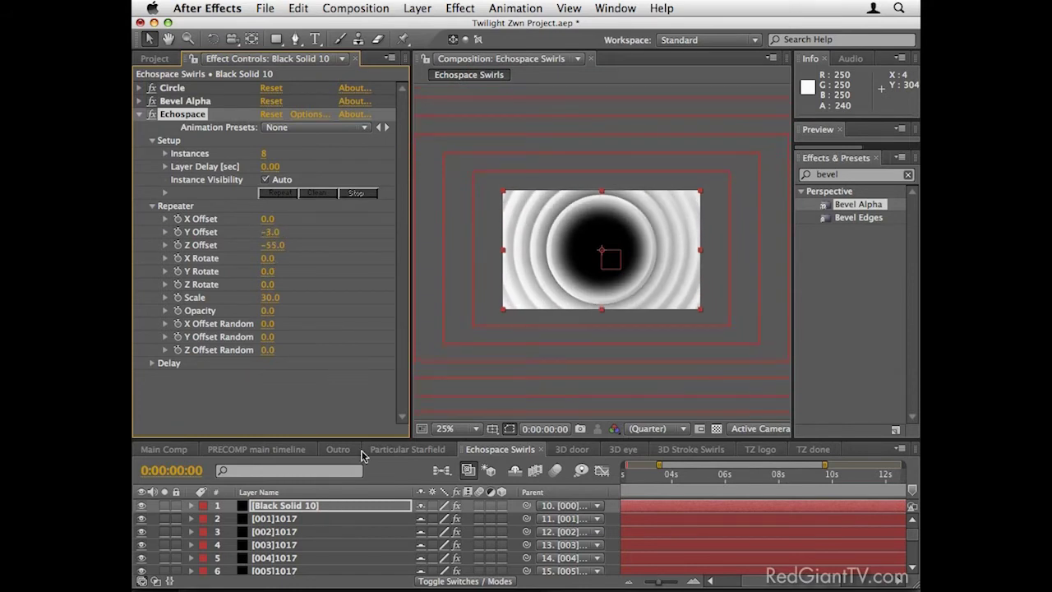
# Step: Enable the 3D switch on ring layers 1–9
pyautogui.moveTo(365, 441); pyautogui.dragTo(365, 304)
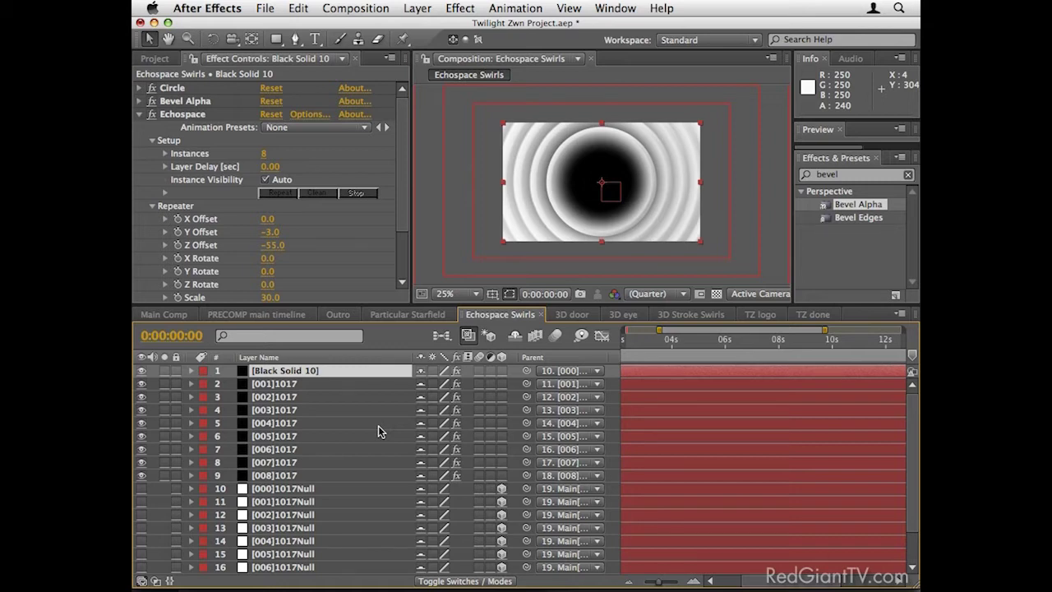
pyautogui.moveTo(502, 371); pyautogui.dragTo(502, 469)
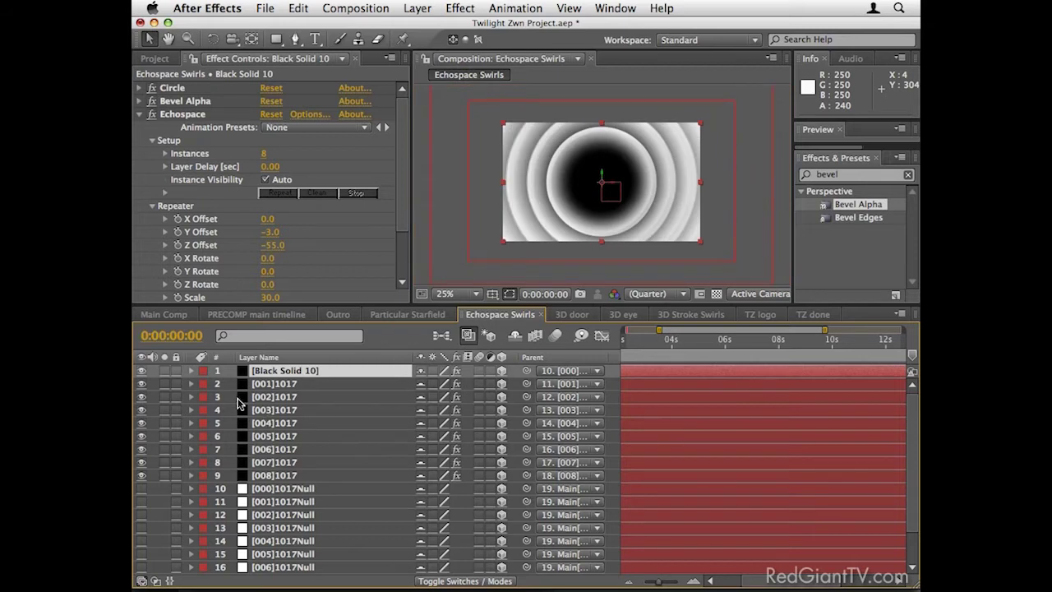
pyautogui.rightClick(226, 375)
pyautogui.moveTo(262, 385)
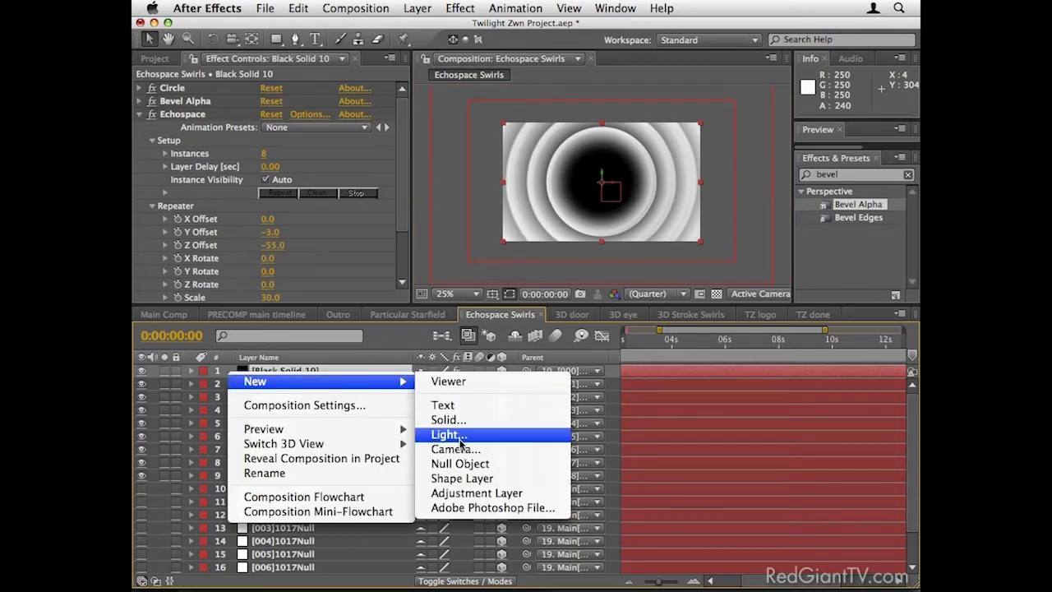
# Step: Add a new null object layer named 'master null'
pyautogui.click(459, 463)
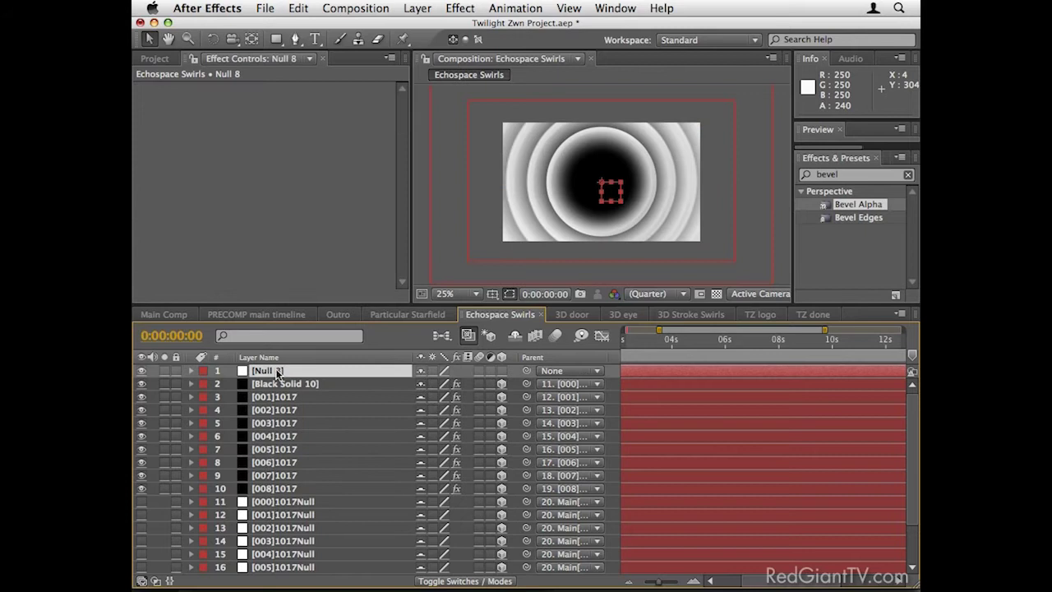
pyautogui.press('Return')
pyautogui.write('master null')
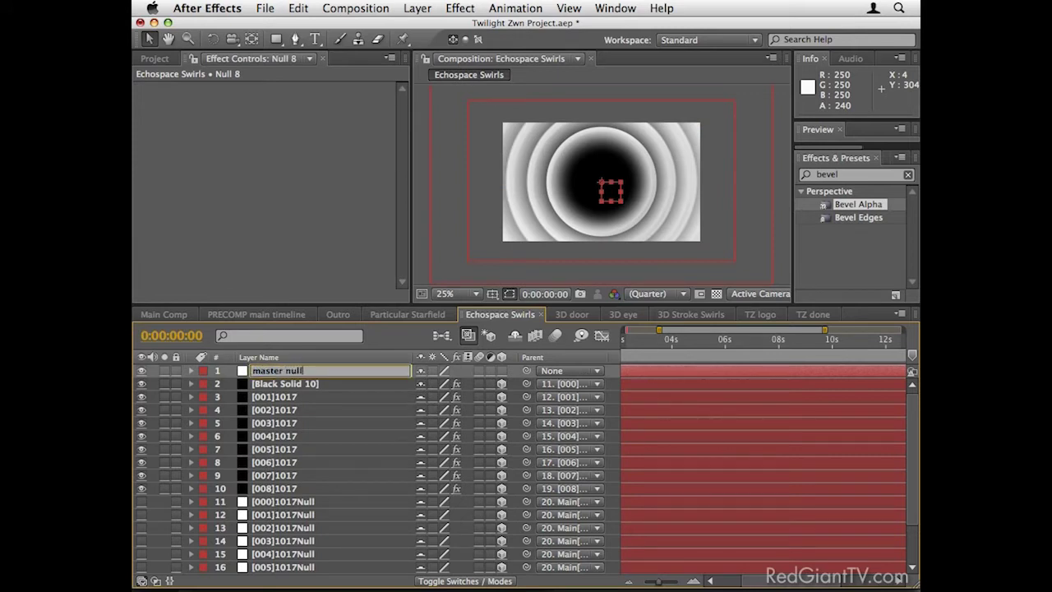
pyautogui.press('Return')
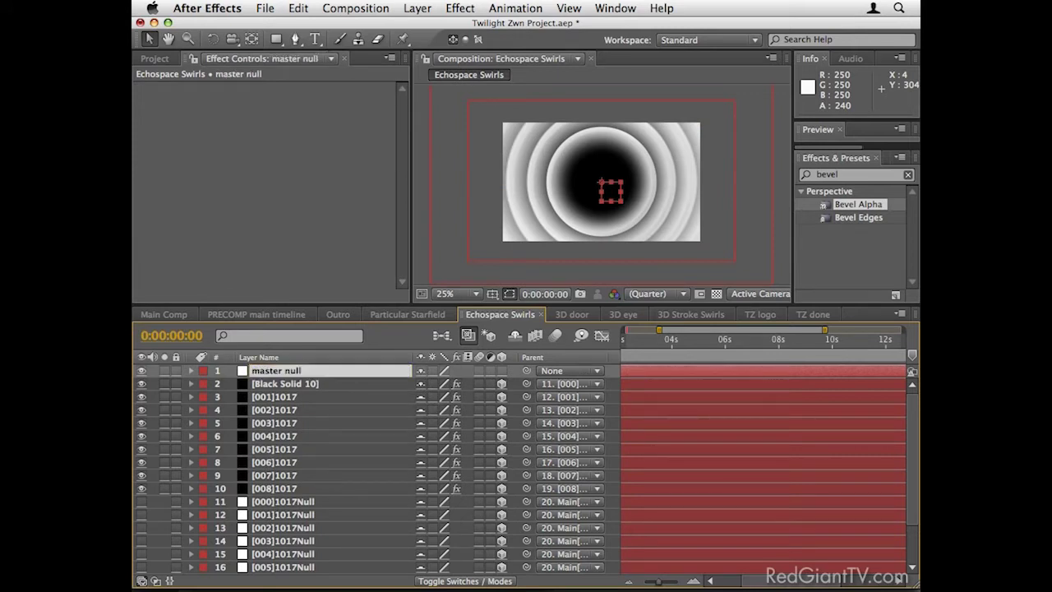
pyautogui.scroll(-2, 332, 470)
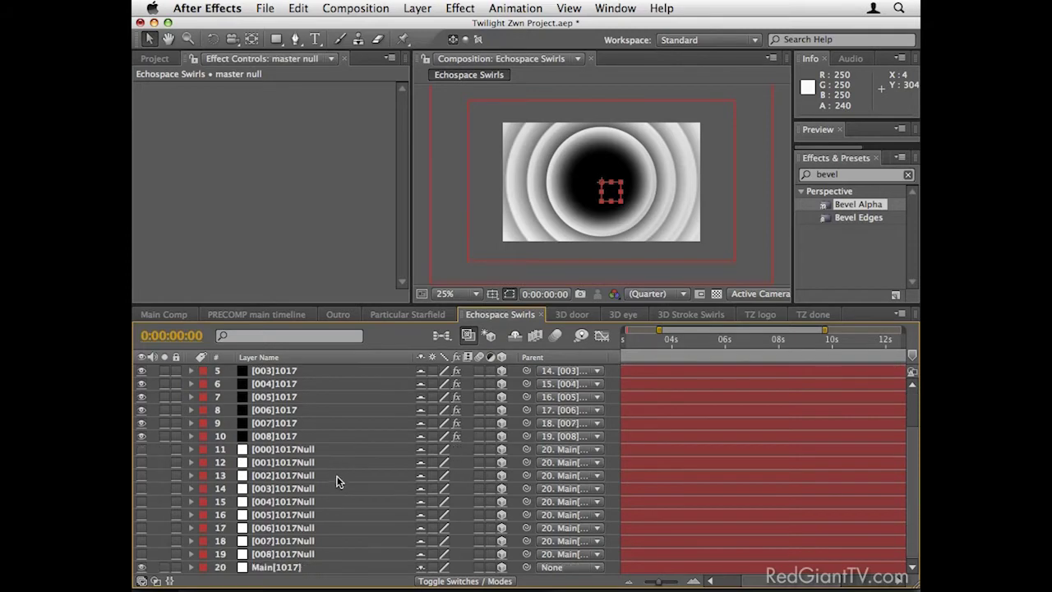
pyautogui.scroll(2, 341, 492)
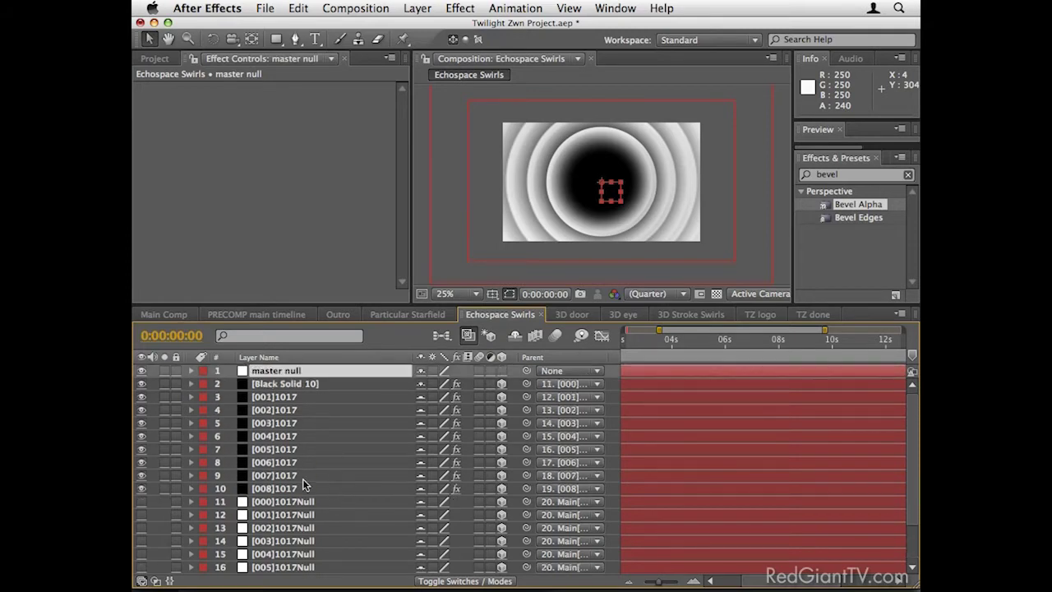
pyautogui.click(296, 486)
# Step: Parent Black Solid 10 and Main[1017] to the master null
pyautogui.click(286, 383)
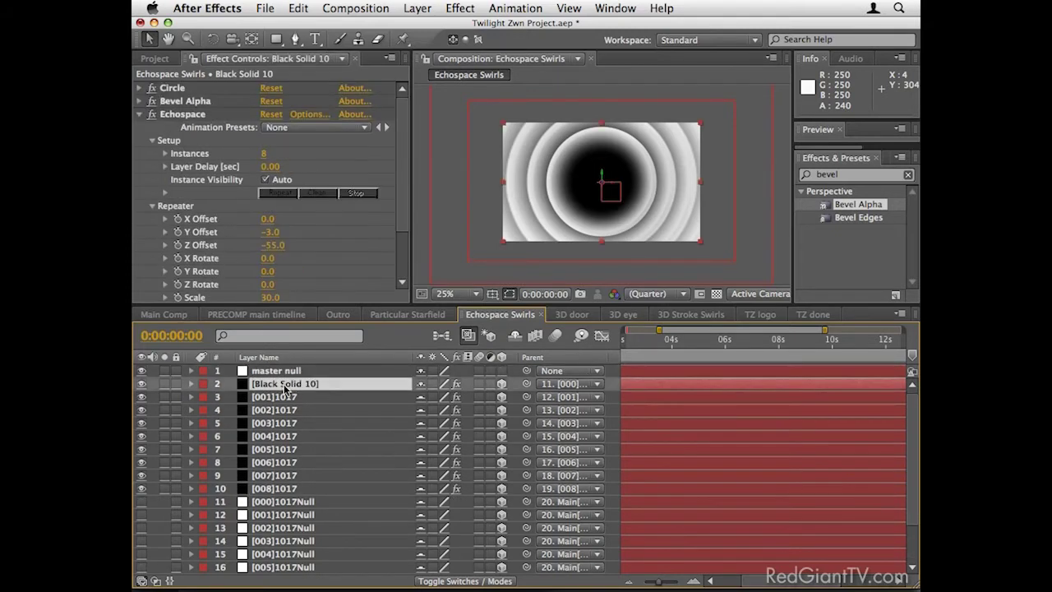
pyautogui.moveTo(527, 384); pyautogui.dragTo(346, 378)
pyautogui.scroll(-4, 323, 476)
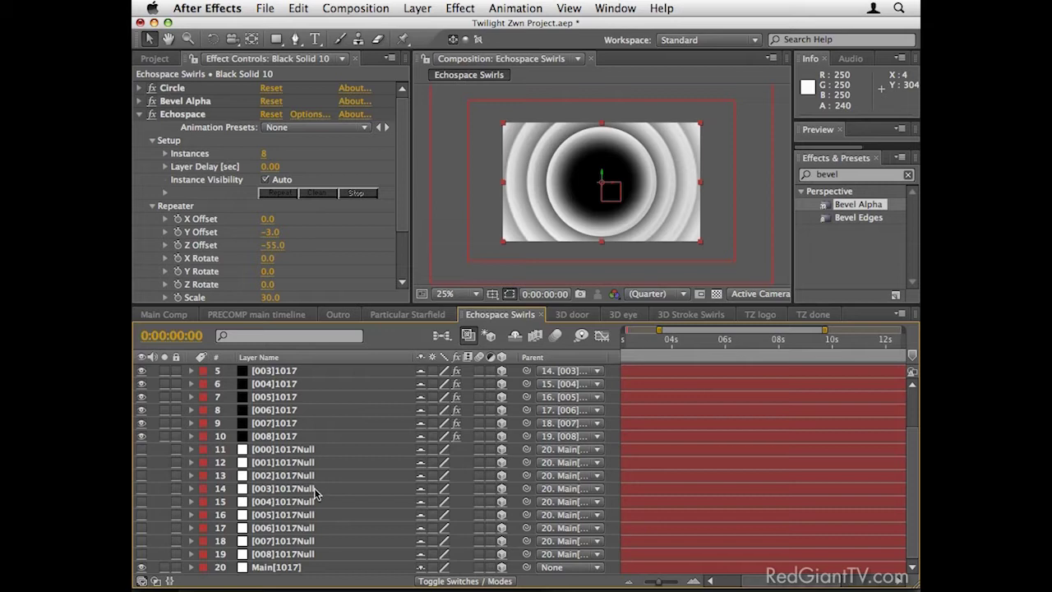
pyautogui.click(294, 568)
pyautogui.moveTo(527, 567); pyautogui.dragTo(321, 376)
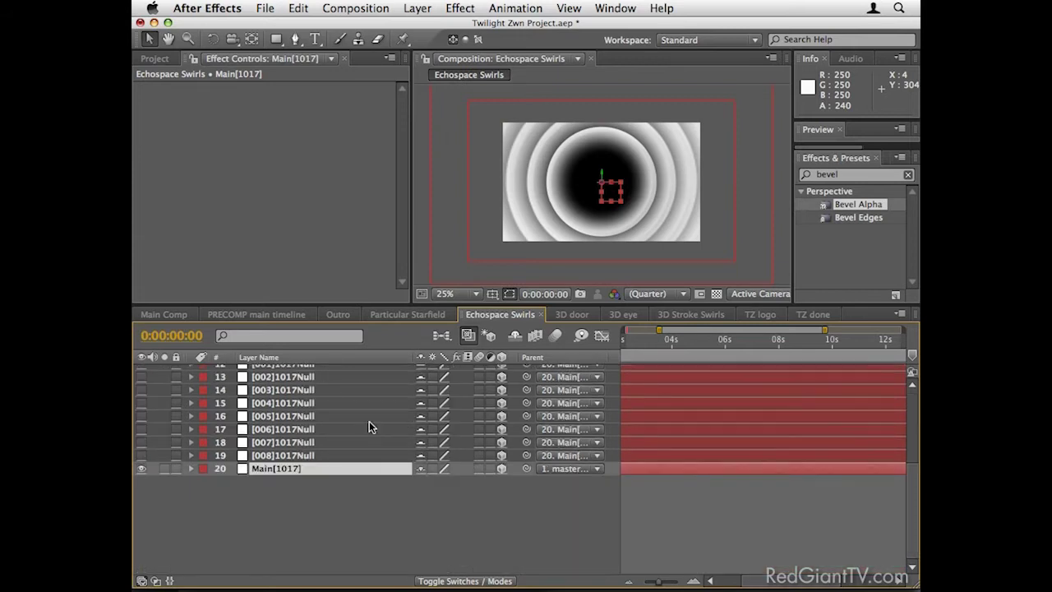
pyautogui.scroll(5, 369, 421)
pyautogui.click(315, 371)
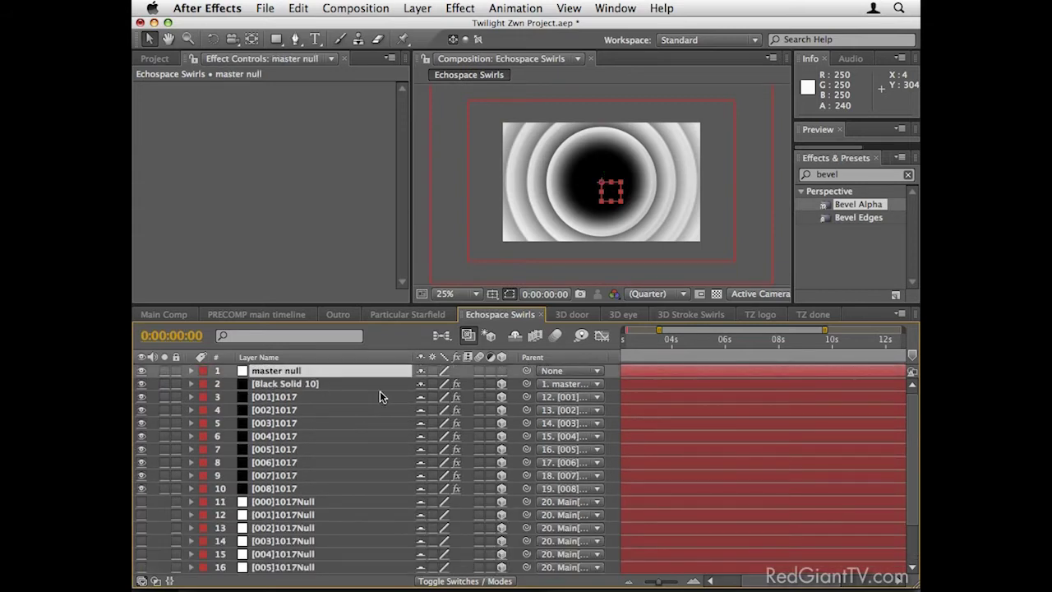
# Step: Turn on 3D for the master null and scrub its Z Position to 1843.0
pyautogui.click(502, 371)
pyautogui.press('p')
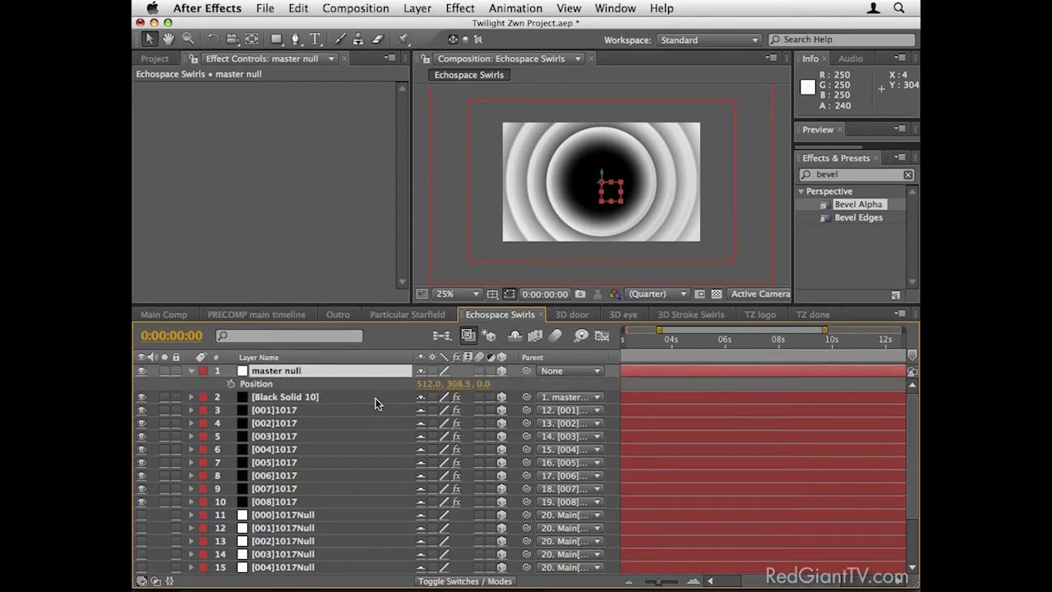
pyautogui.moveTo(483, 384); pyautogui.dragTo(639, 376)
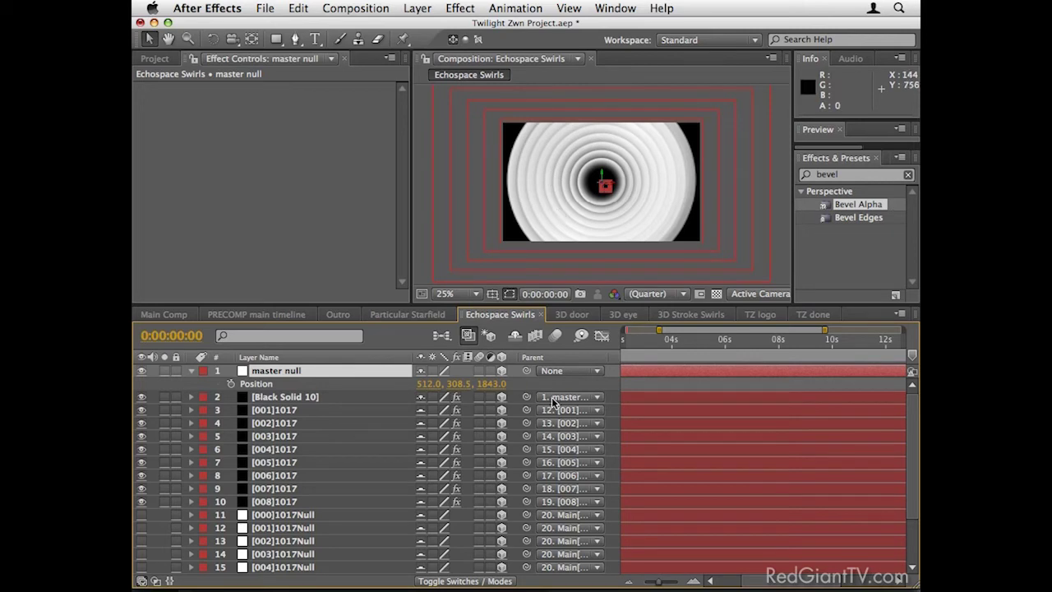
pyautogui.click(353, 398)
pyautogui.click(556, 398)
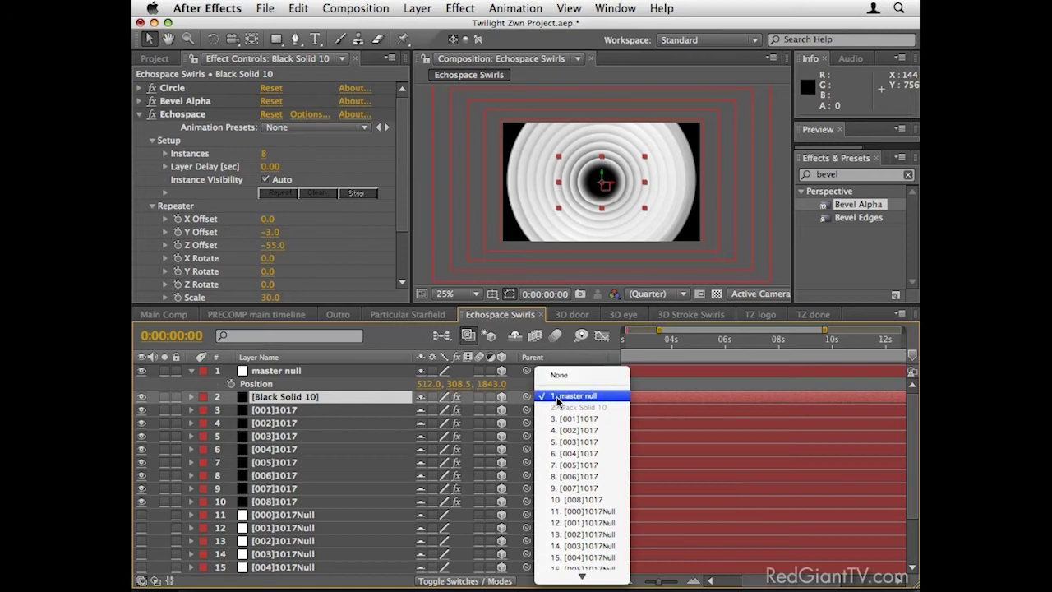
# Step: Set the Parent of both Black Solid 10 and Main[1017] to None
pyautogui.click(555, 373)
pyautogui.scroll(-2, 366, 452)
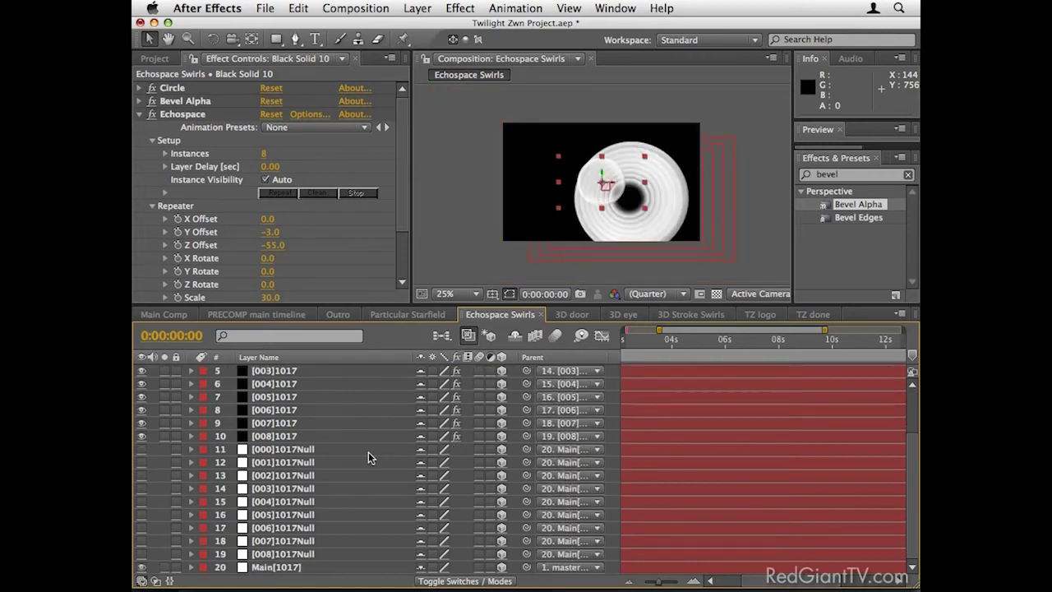
pyautogui.click(325, 567)
pyautogui.click(556, 567)
pyautogui.click(563, 543)
pyautogui.scroll(2, 403, 513)
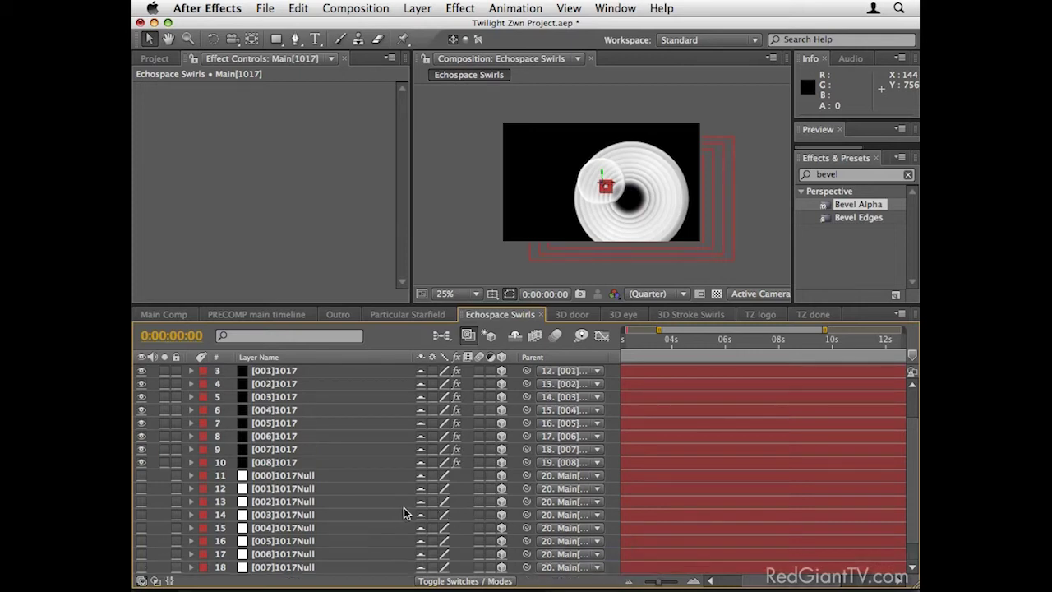
pyautogui.scroll(2, 403, 513)
# Step: Parent Black Solid 10 to Main[1017] and raise its Echospace Y Offset to 71
pyautogui.click(554, 397)
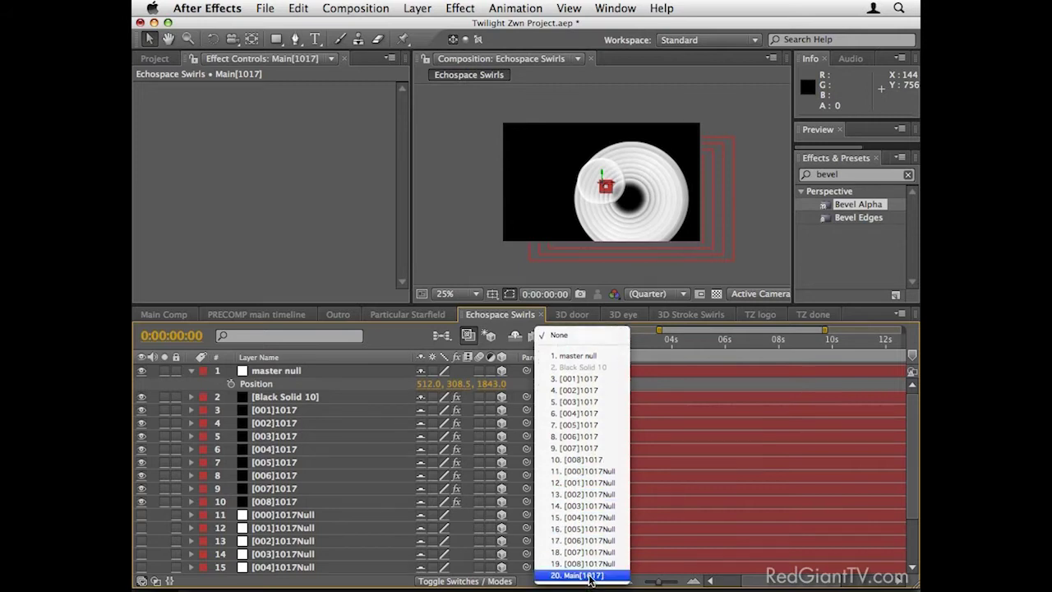
pyautogui.click(590, 576)
pyautogui.click(309, 397)
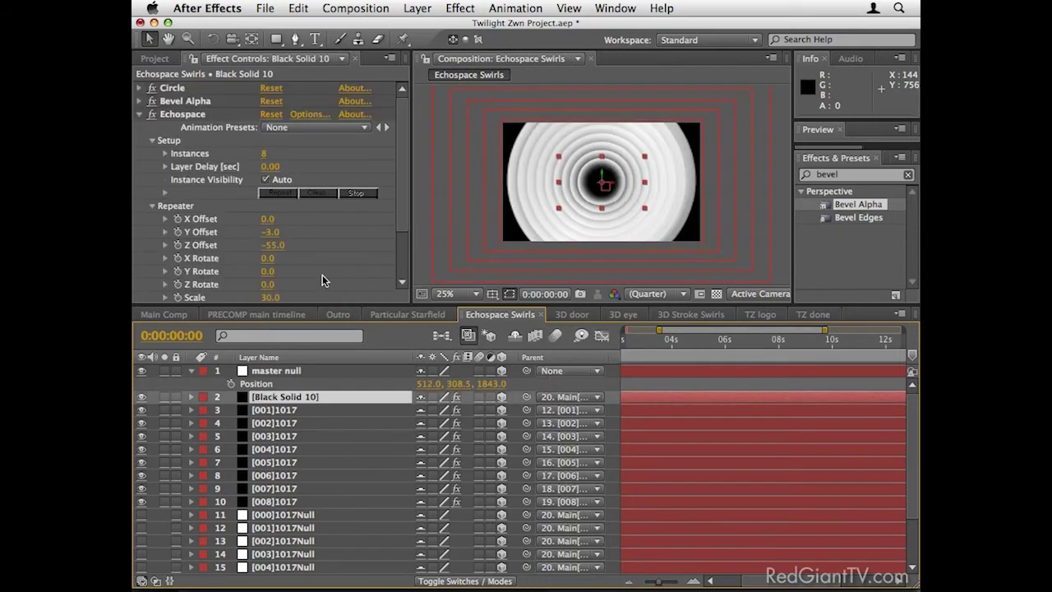
pyautogui.moveTo(270, 233); pyautogui.dragTo(330, 233)
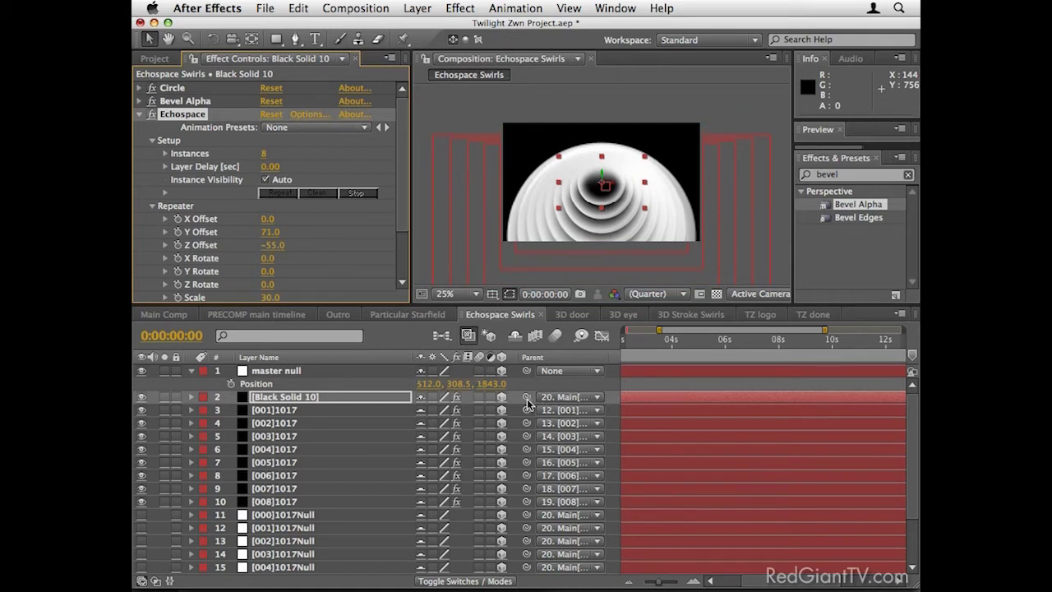
# Step: Drag the master null lower in the viewer to Position 502.8, 841.1, 1843.0
pyautogui.click(327, 372)
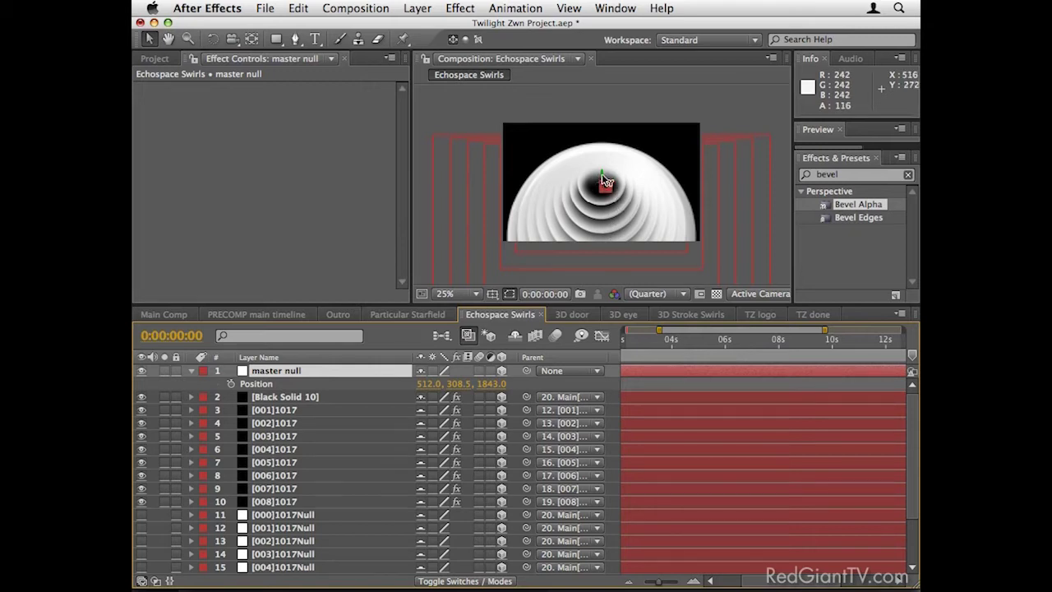
pyautogui.press('y')
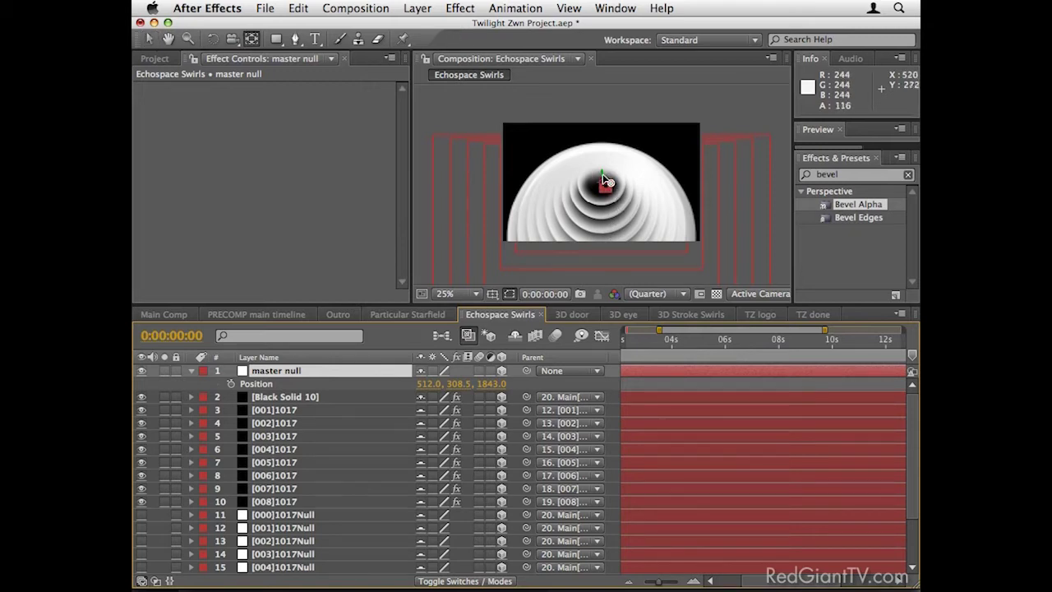
pyautogui.click(604, 186)
pyautogui.moveTo(604, 187); pyautogui.dragTo(604, 227)
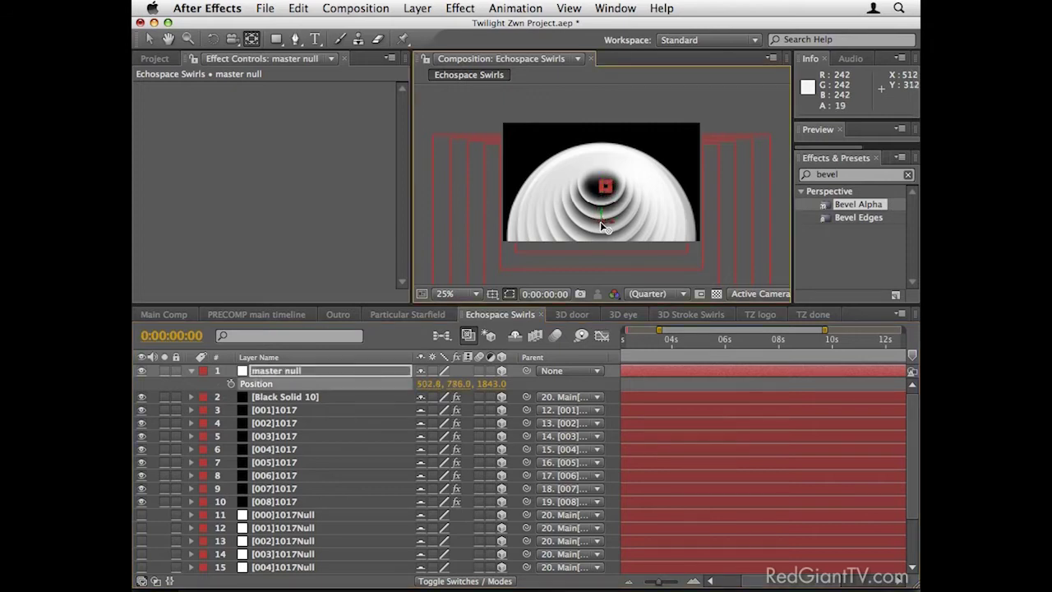
pyautogui.press('v')
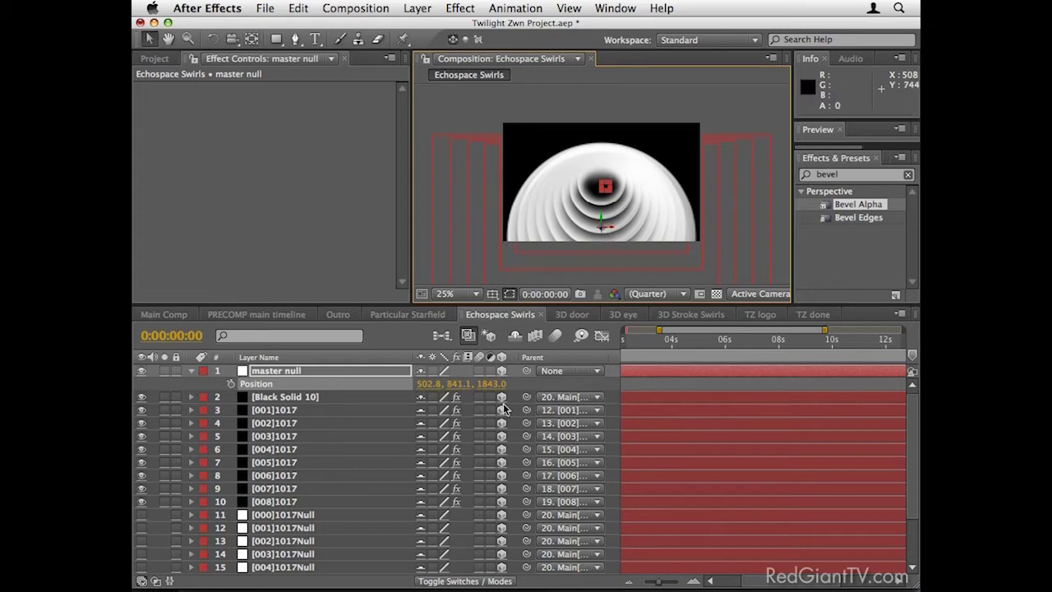
pyautogui.click(555, 397)
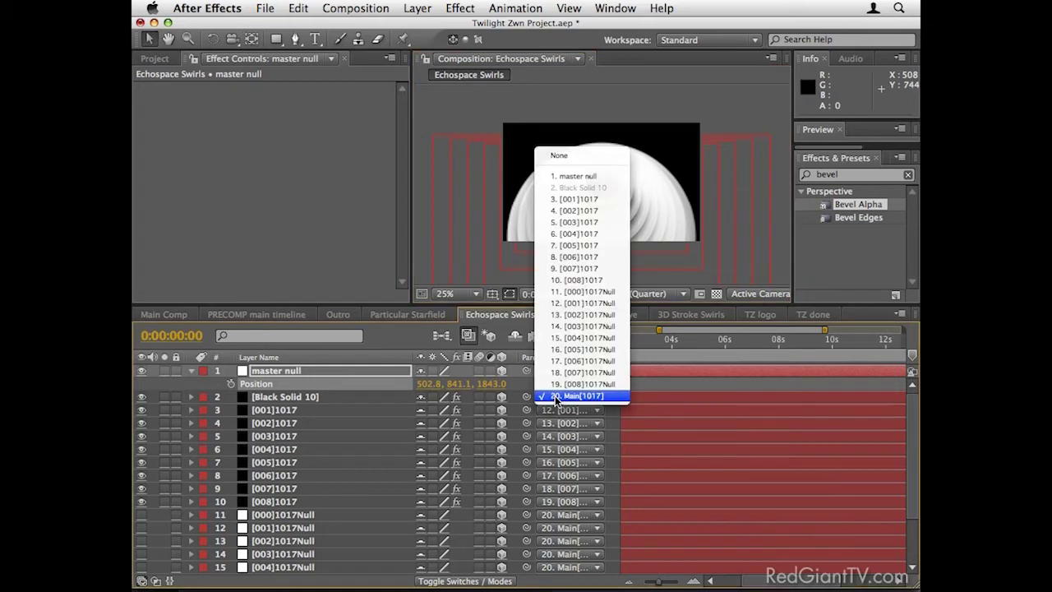
# Step: Parent Black Solid 10 and Main[1017] to the master null
pyautogui.click(585, 177)
pyautogui.click(368, 498)
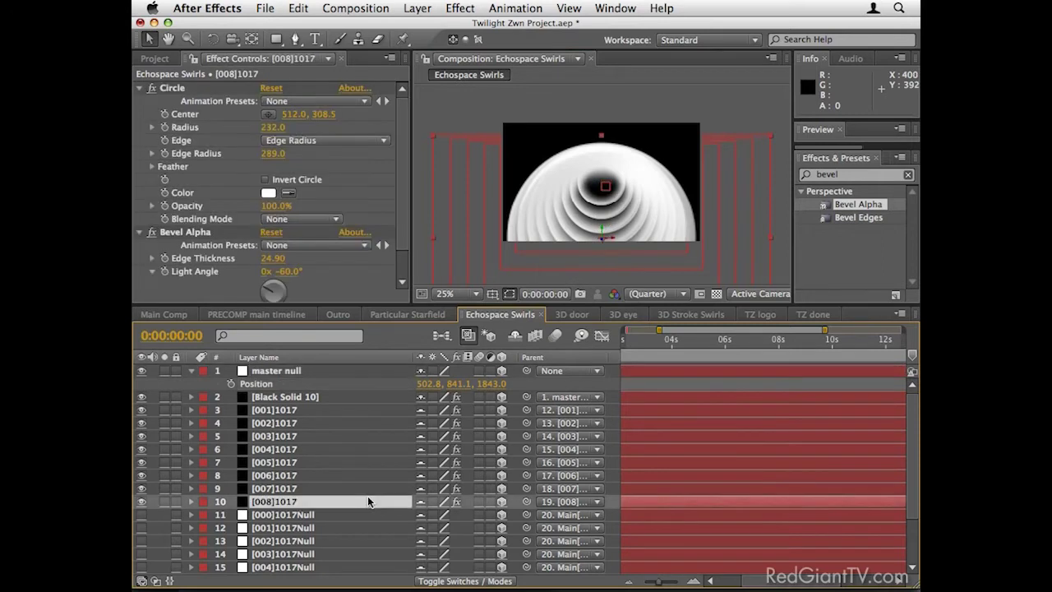
pyautogui.scroll(-2, 371, 496)
pyautogui.click(552, 568)
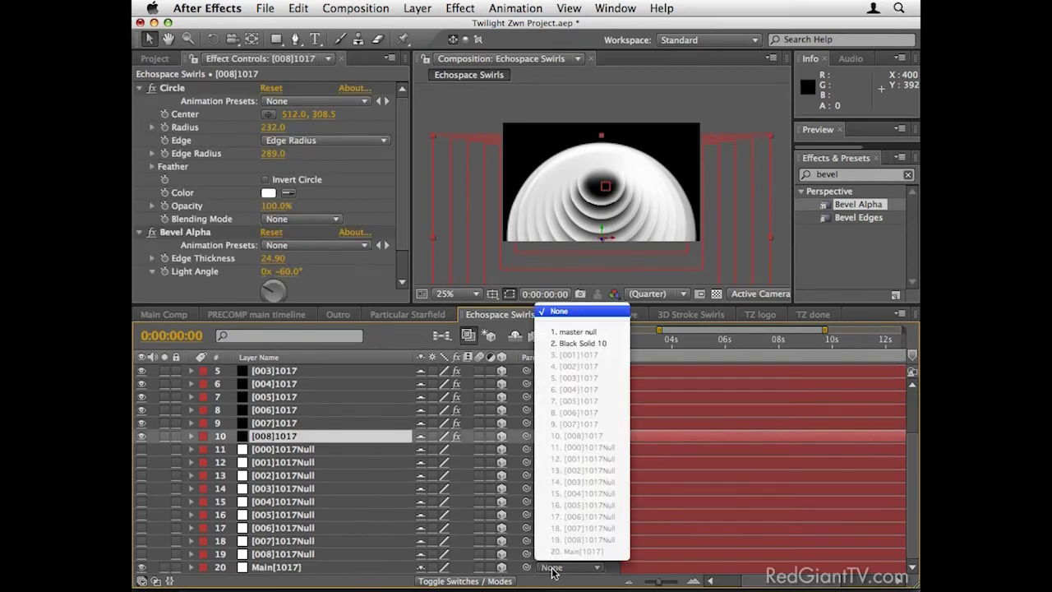
pyautogui.click(577, 331)
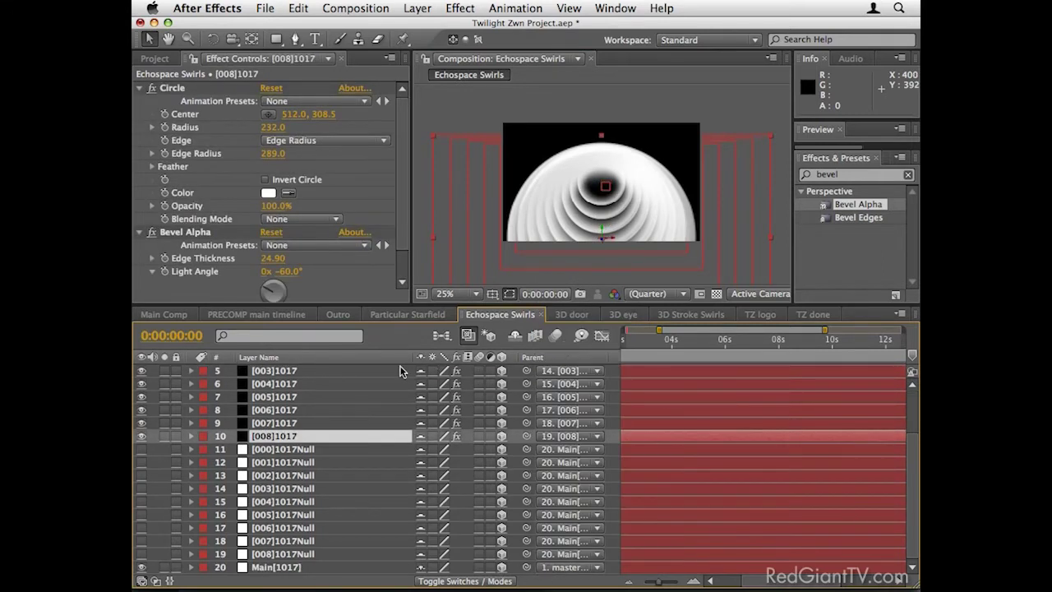
pyautogui.scroll(2, 380, 384)
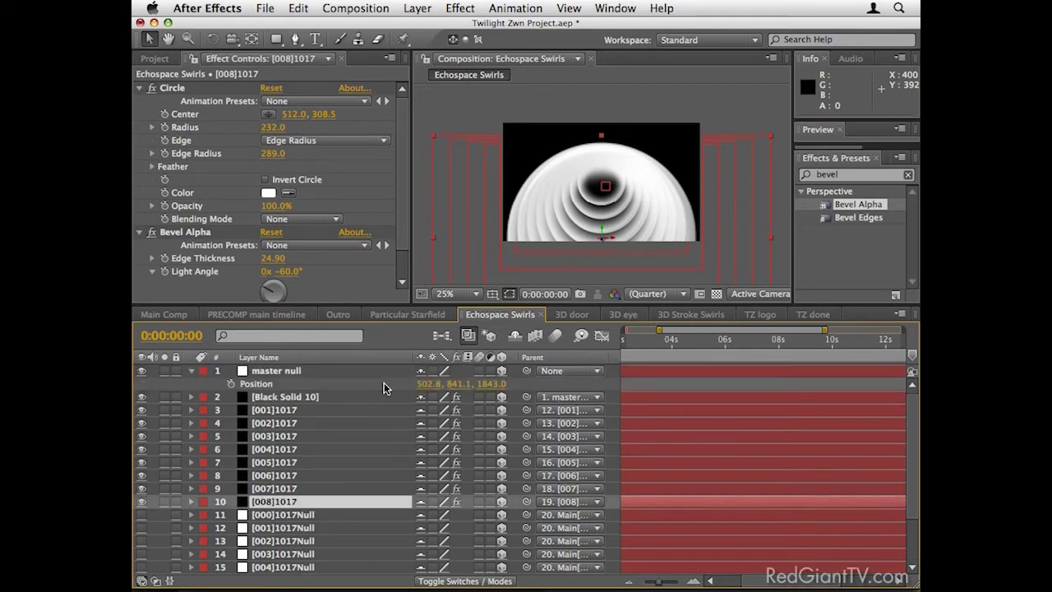
# Step: Tilt the master null to a Z Rotation of -5°
pyautogui.click(329, 369)
pyautogui.press('r')
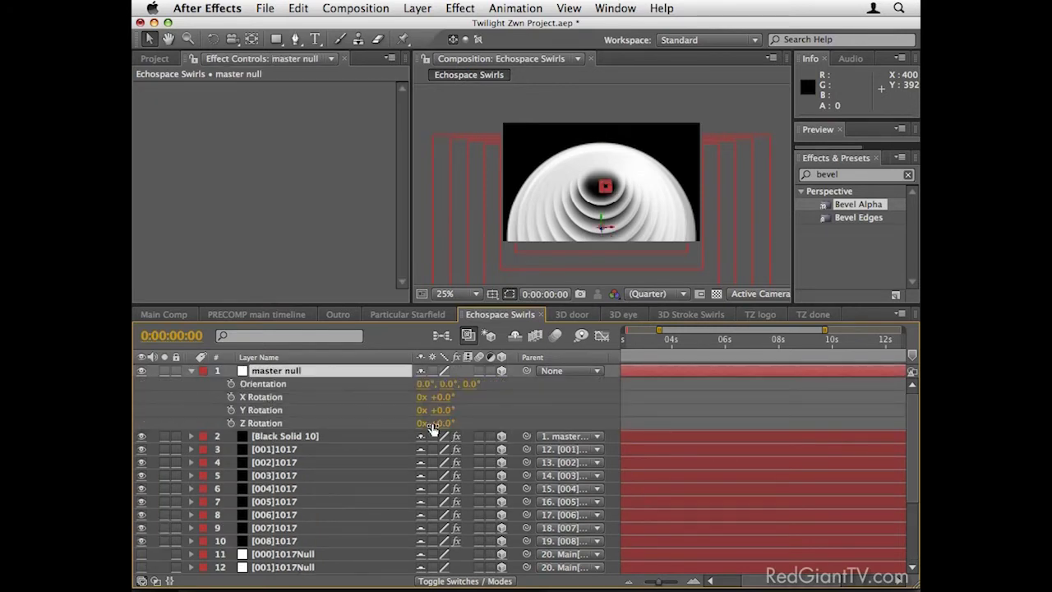
pyautogui.moveTo(445, 425); pyautogui.dragTo(406, 392)
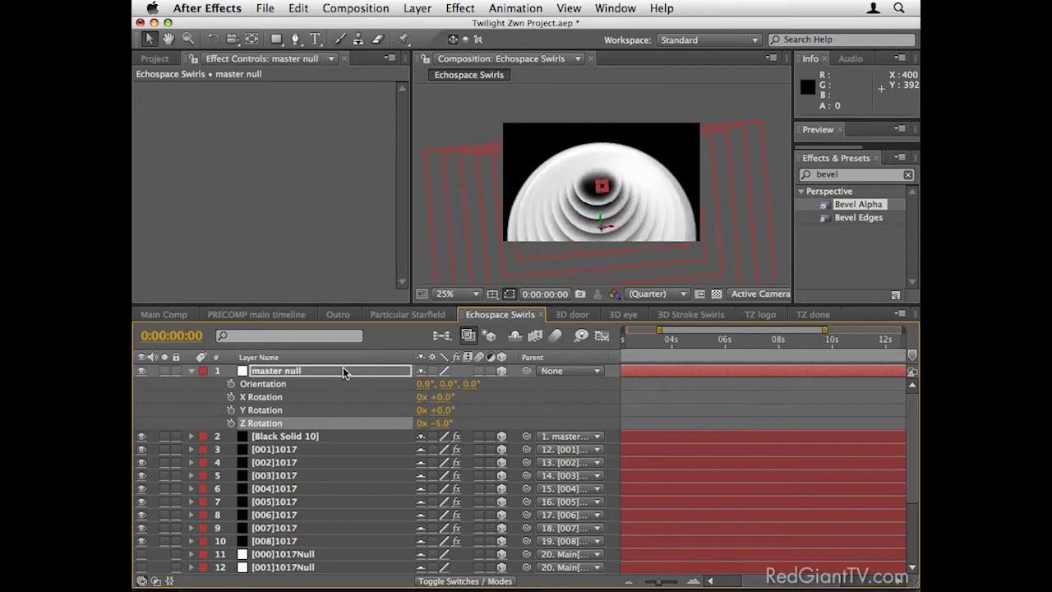
# Step: Move the master null to Position 502.8, 446.1, 2791.0
pyautogui.hotkey('shift', 'p')
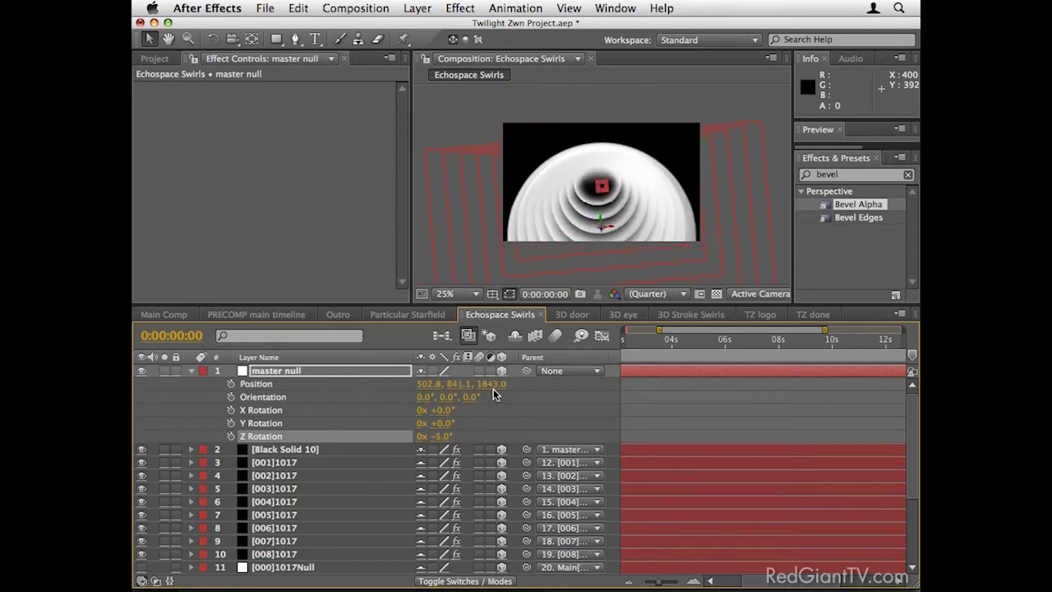
pyautogui.moveTo(493, 389); pyautogui.dragTo(607, 399)
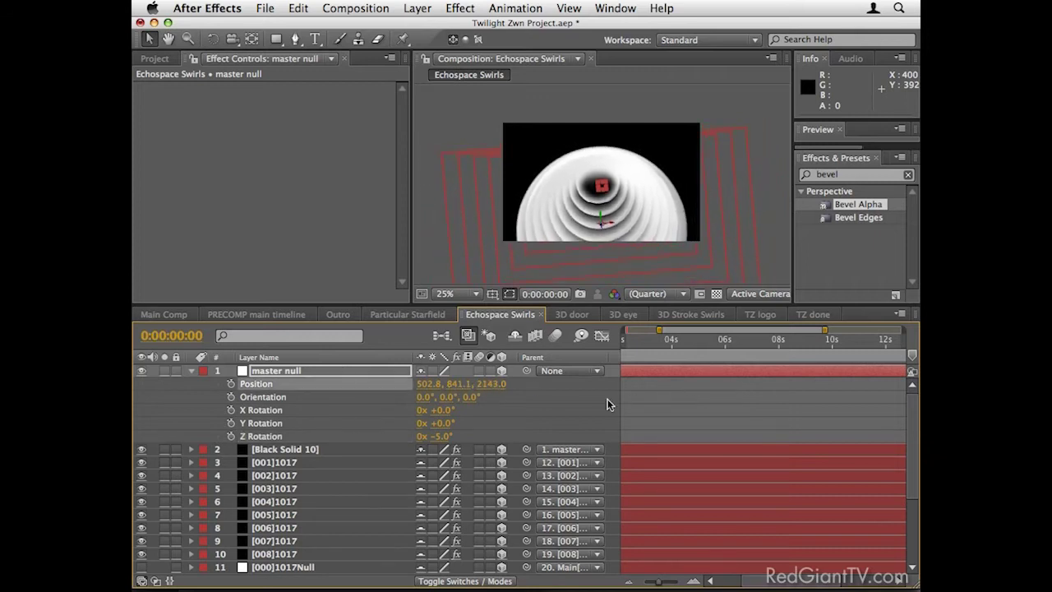
pyautogui.moveTo(485, 386); pyautogui.dragTo(234, 395)
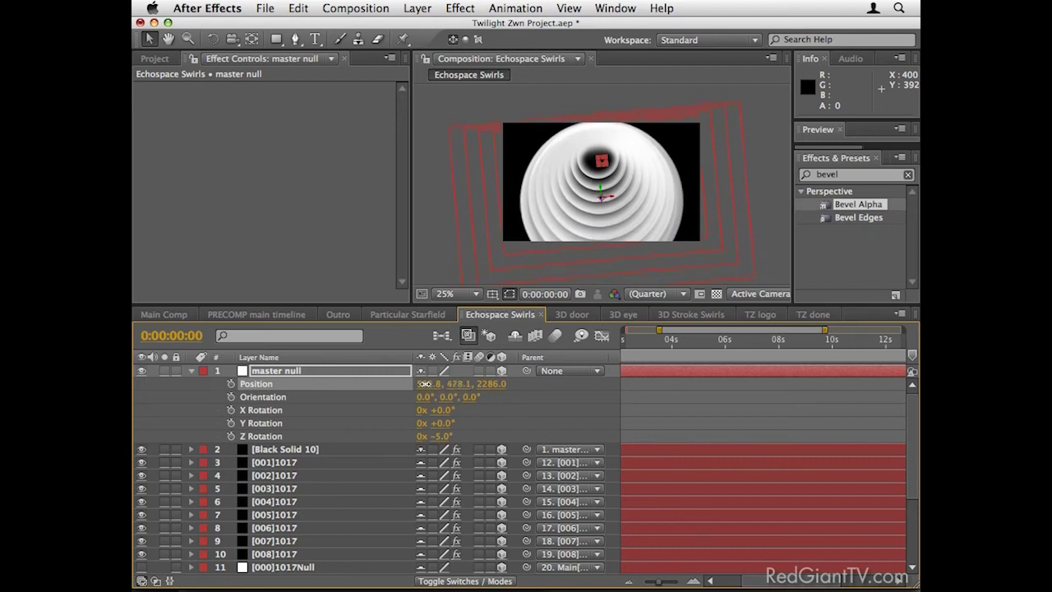
pyautogui.moveTo(459, 384); pyautogui.dragTo(662, 378)
pyautogui.moveTo(495, 383); pyautogui.dragTo(676, 372)
# Step: Enlarge the composition viewer and spin the master null to -249° Z Rotation
pyautogui.press('.')
pyautogui.moveTo(411, 305); pyautogui.dragTo(346, 367)
pyautogui.moveTo(433, 500)
pyautogui.mouseDown()
pyautogui.moveTo(553, 495)
pyautogui.moveTo(440, 487)
pyautogui.mouseUp()
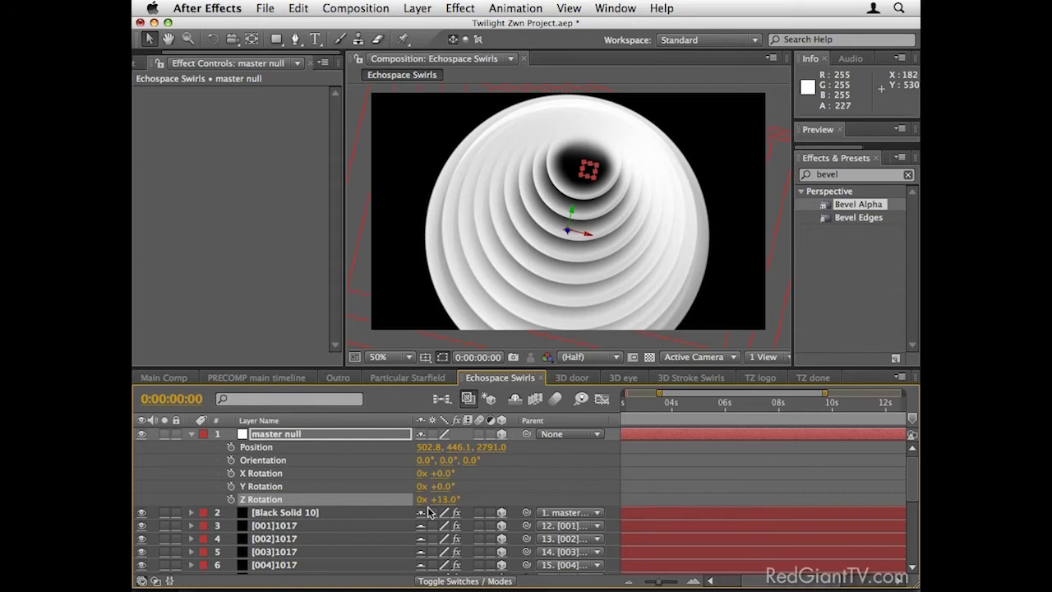
pyautogui.moveTo(448, 499); pyautogui.dragTo(255, 495)
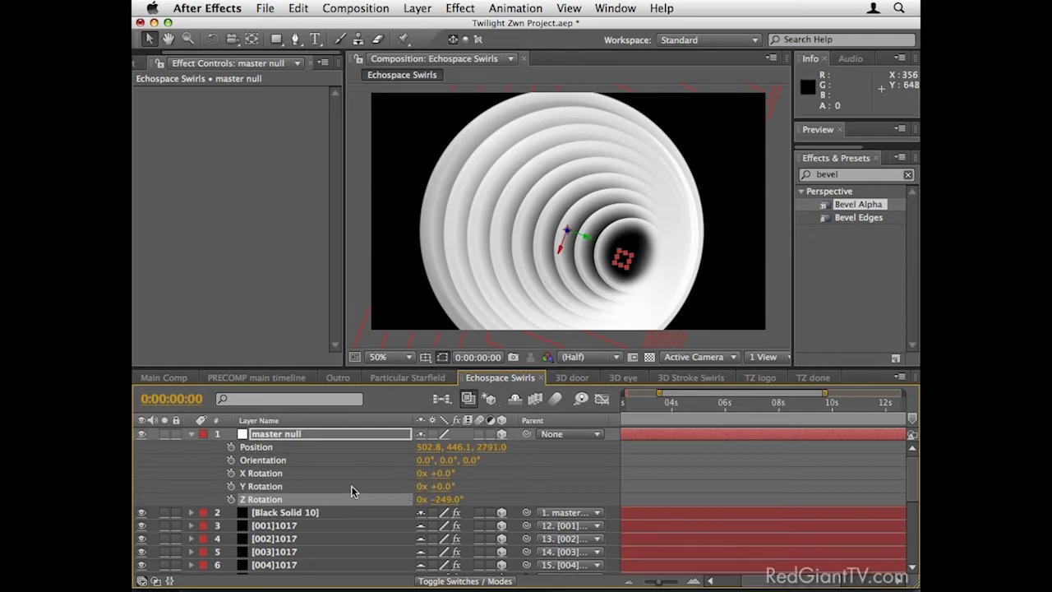
# Step: Add a spot light, Light 1, and aim its point of interest at the ring tunnel
pyautogui.rightClick(184, 466)
pyautogui.moveTo(252, 444)
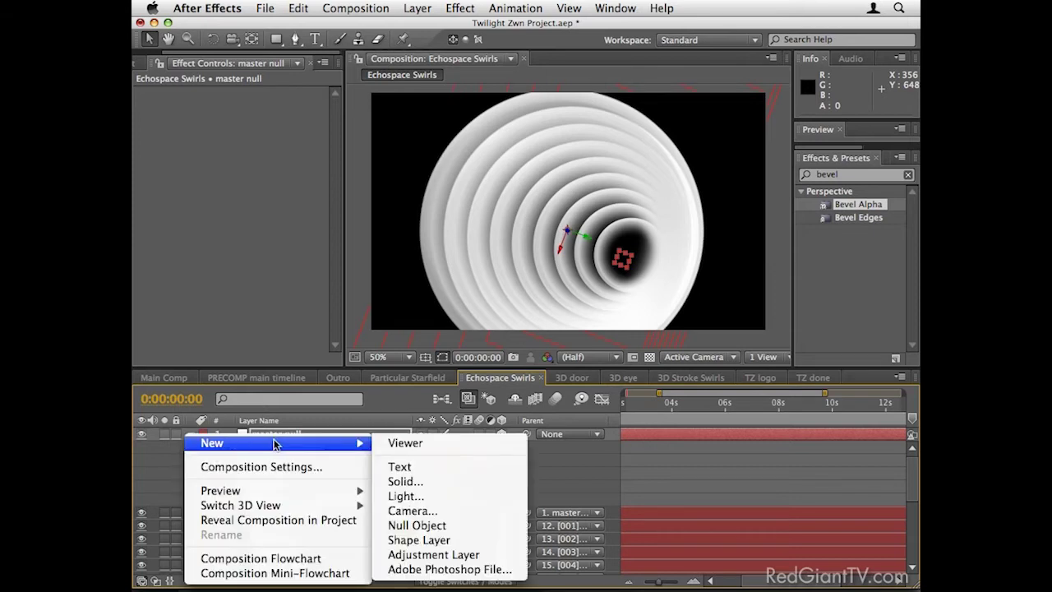
pyautogui.click(406, 495)
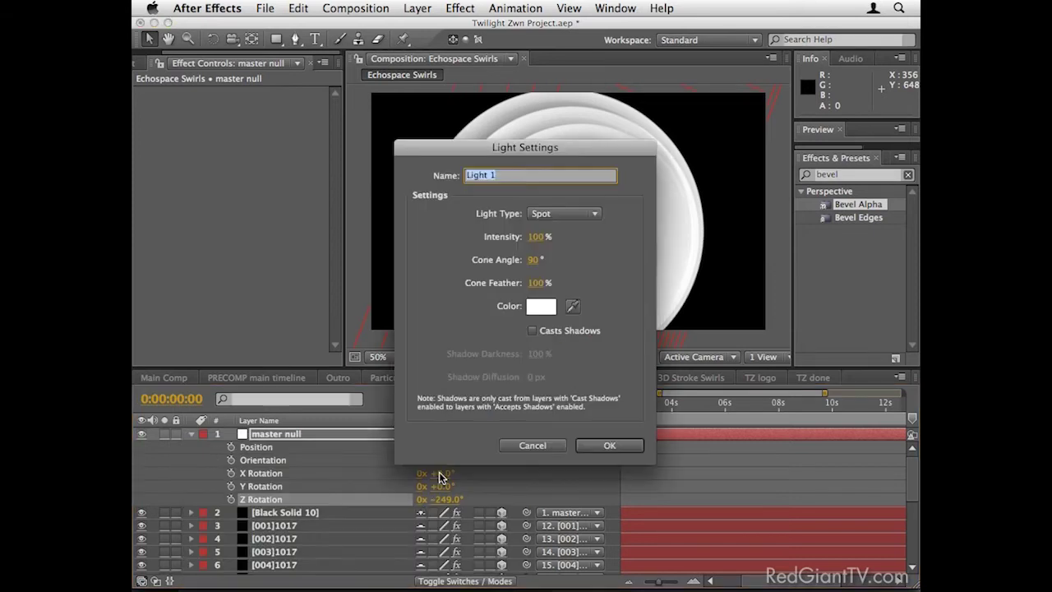
pyautogui.click(591, 447)
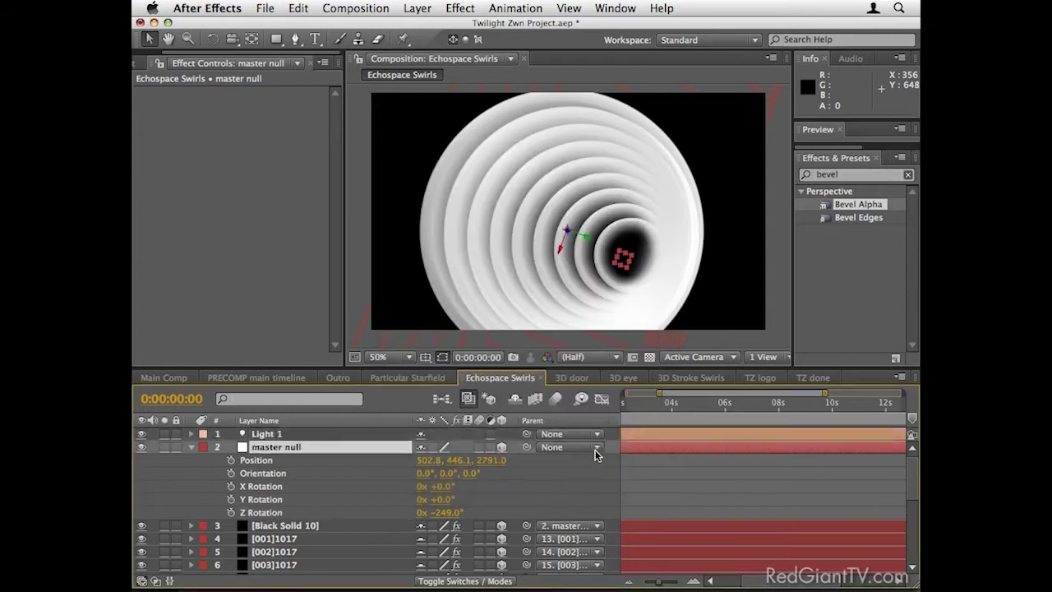
pyautogui.moveTo(571, 214)
pyautogui.mouseDown()
pyautogui.moveTo(482, 220)
pyautogui.moveTo(688, 219)
pyautogui.moveTo(653, 235)
pyautogui.moveTo(557, 228)
pyautogui.moveTo(578, 221)
pyautogui.mouseUp()
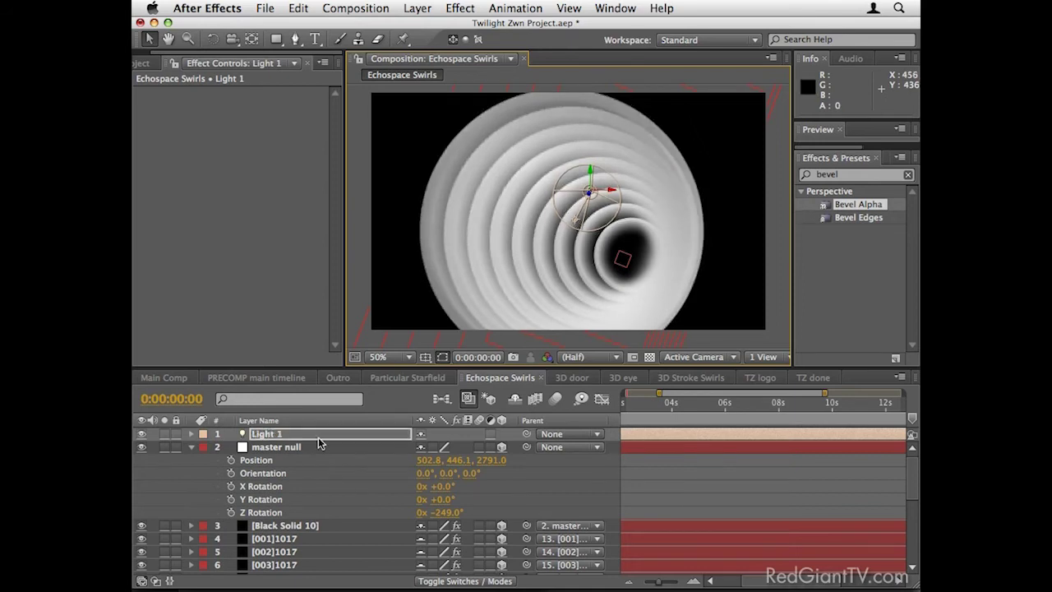
pyautogui.click(191, 433)
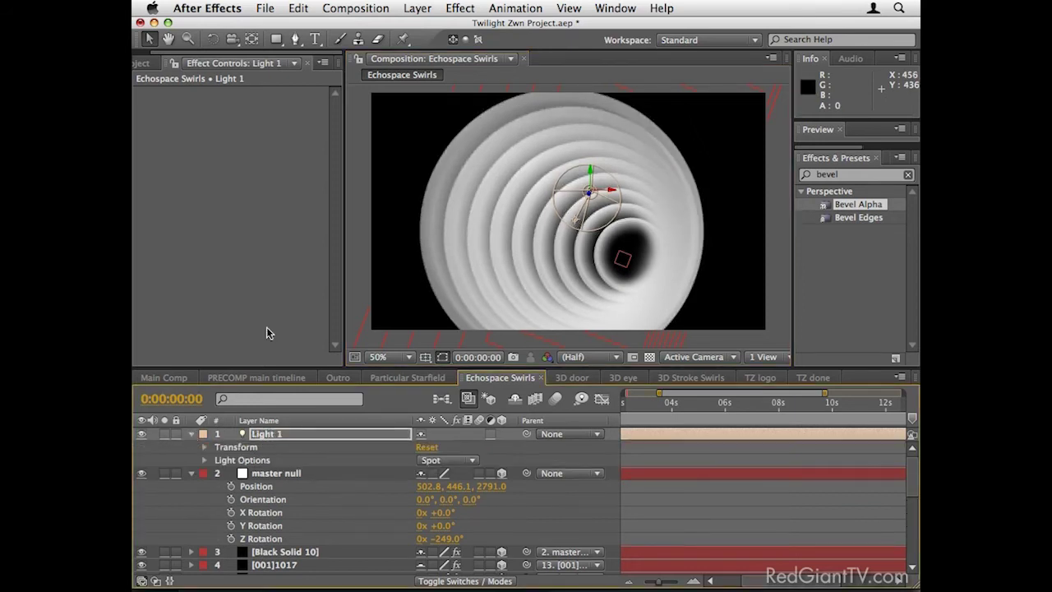
pyautogui.click(140, 63)
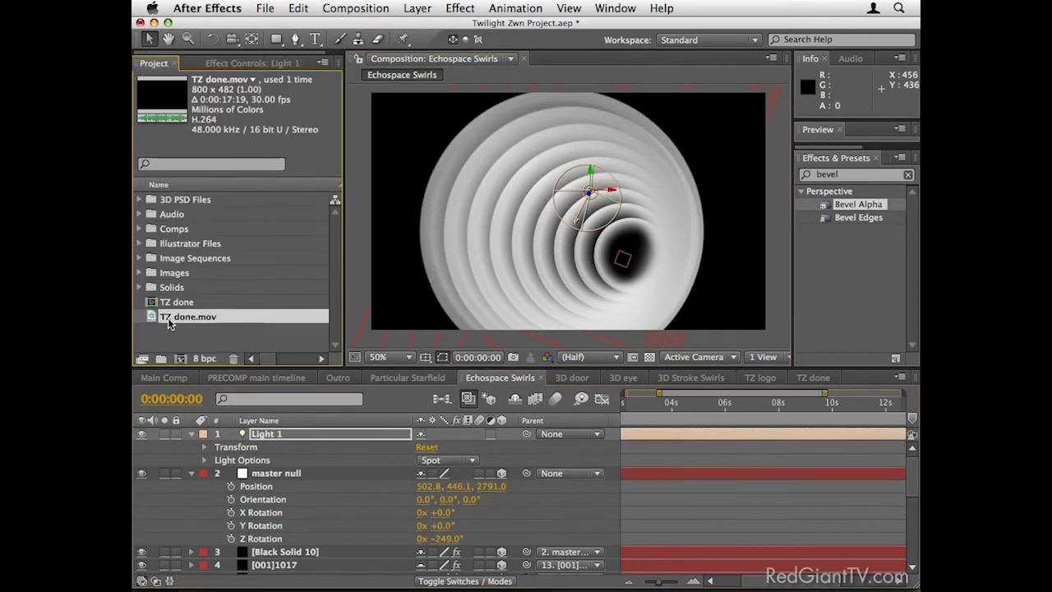
pyautogui.doubleClick(154, 317)
pyautogui.moveTo(202, 417)
pyautogui.mouseDown()
pyautogui.moveTo(227, 415)
pyautogui.moveTo(207, 416)
pyautogui.mouseUp()
pyautogui.press('space')
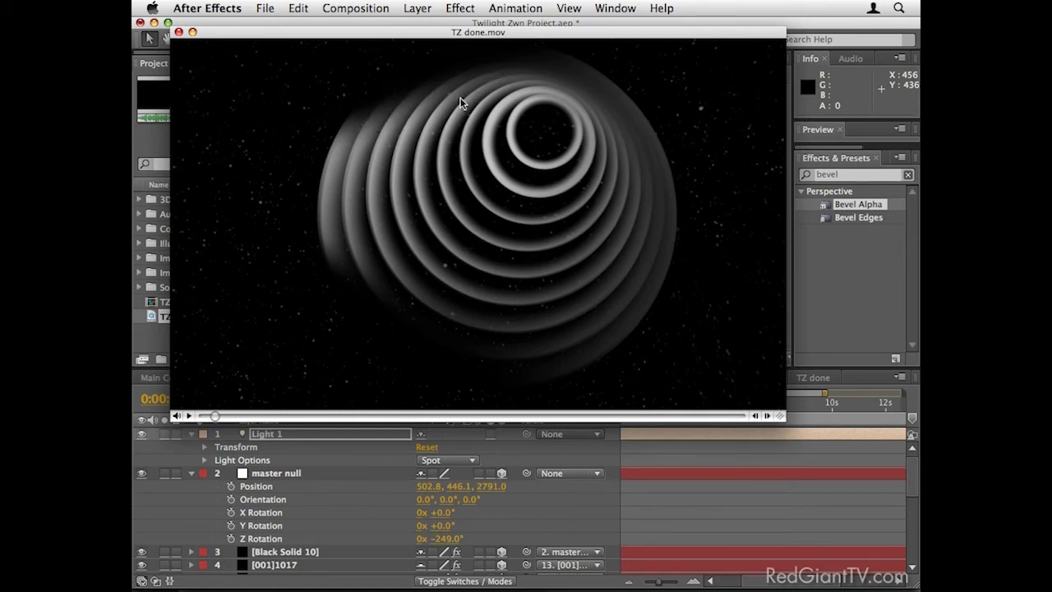
pyautogui.click(178, 31)
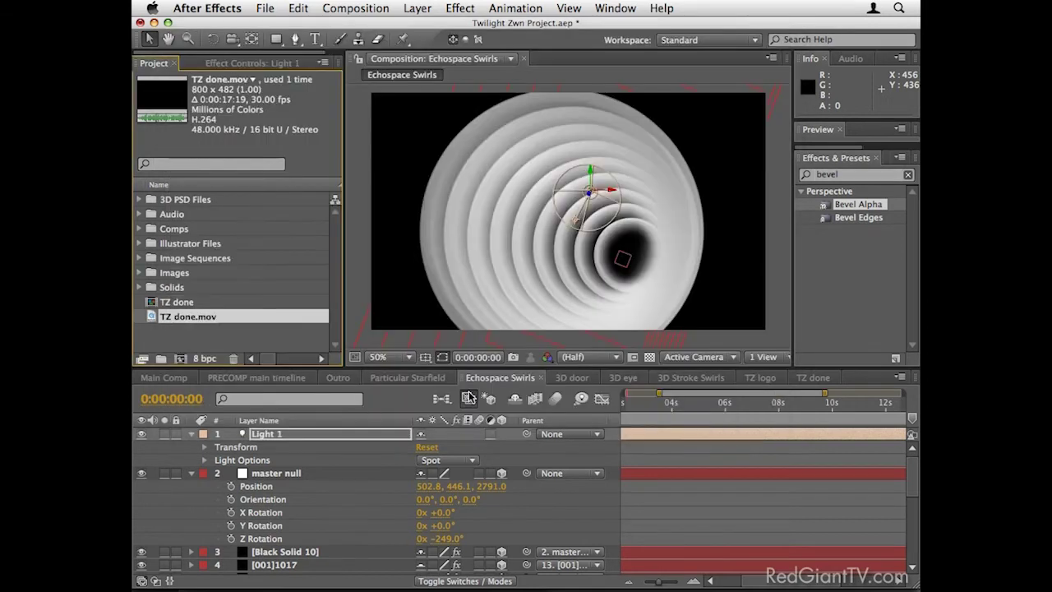
# Step: Set Light 1 to a 50° cone with 48% feather, re-aim it, and preview TZ done's door shot
pyautogui.click(282, 442)
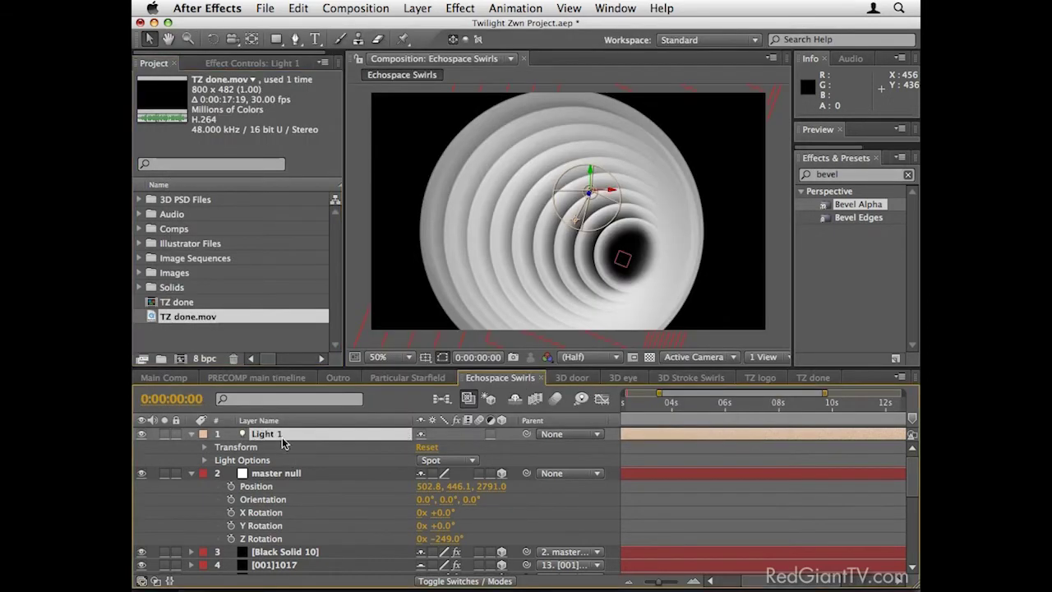
pyautogui.click(206, 460)
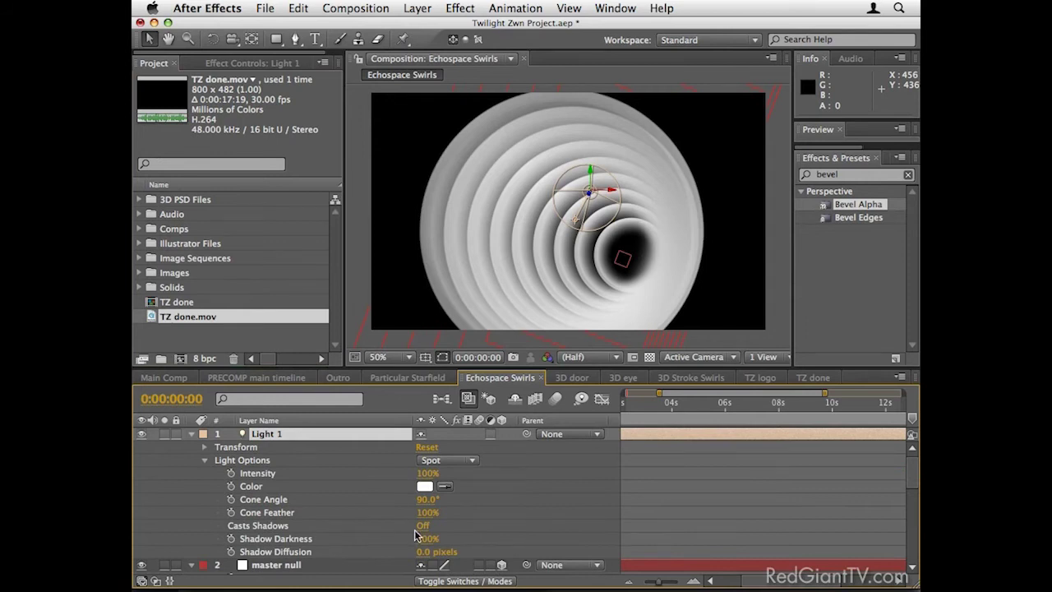
pyautogui.moveTo(427, 513); pyautogui.dragTo(390, 501)
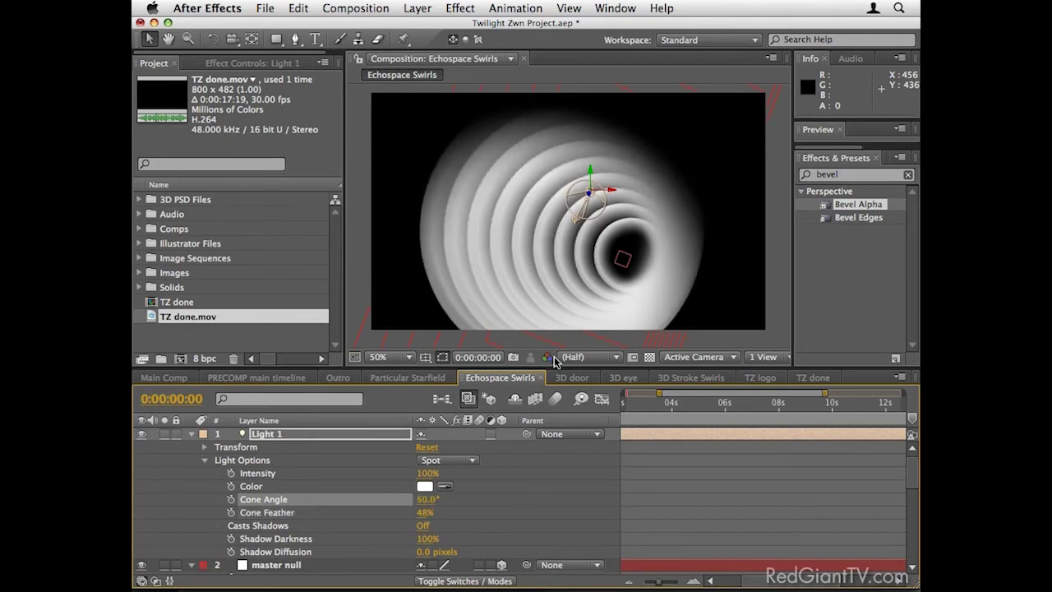
pyautogui.moveTo(576, 223)
pyautogui.mouseDown()
pyautogui.moveTo(605, 213)
pyautogui.moveTo(559, 204)
pyautogui.moveTo(615, 216)
pyautogui.moveTo(571, 209)
pyautogui.mouseUp()
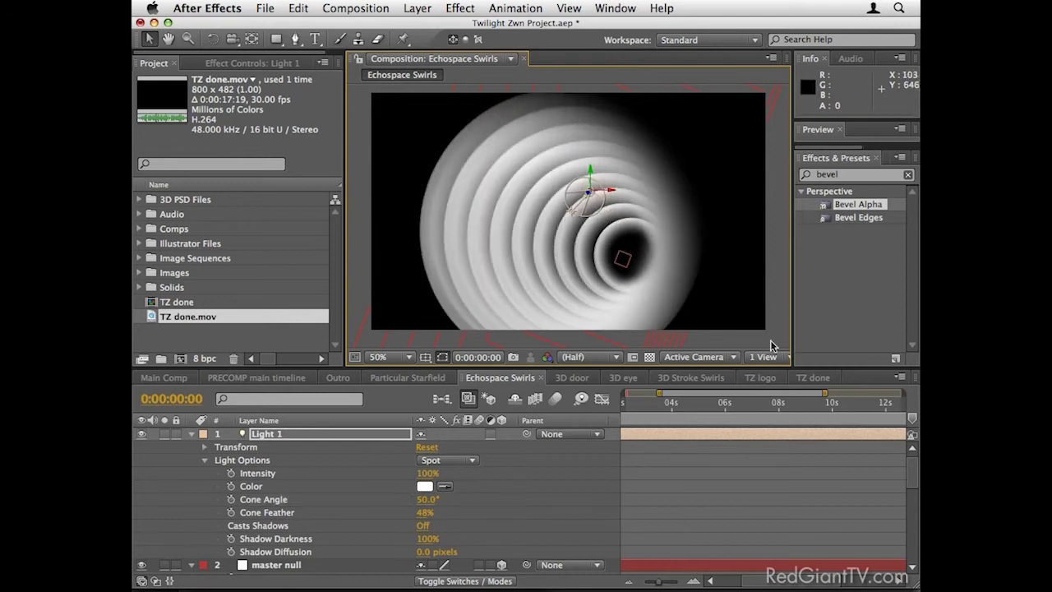
pyautogui.click(799, 376)
pyautogui.moveTo(701, 408); pyautogui.dragTo(732, 411)
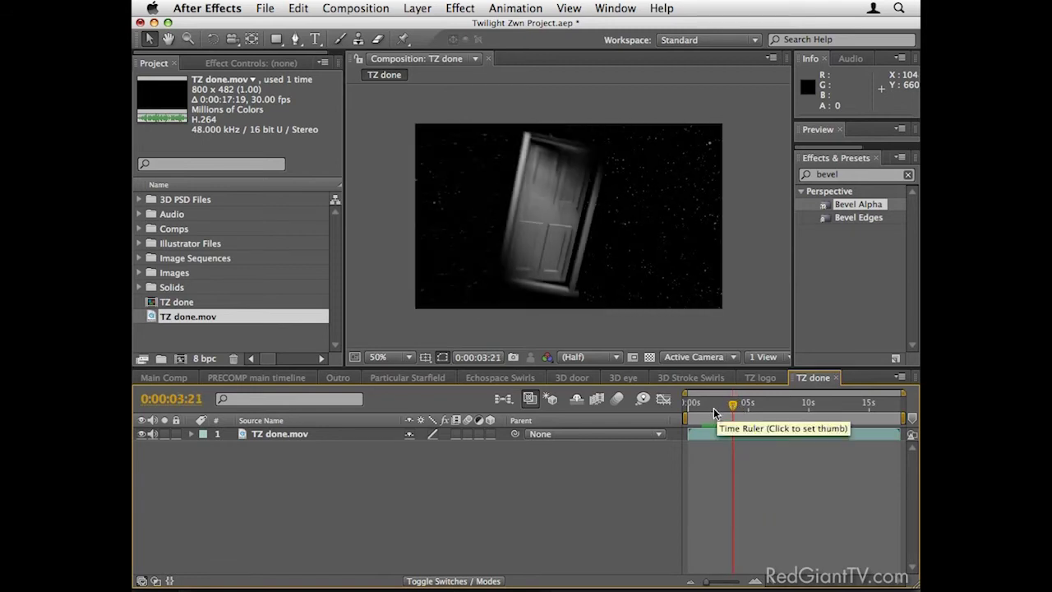
# Step: In the 3D door comp, turn Light 1 off and hide the Door outline layer
pyautogui.click(573, 378)
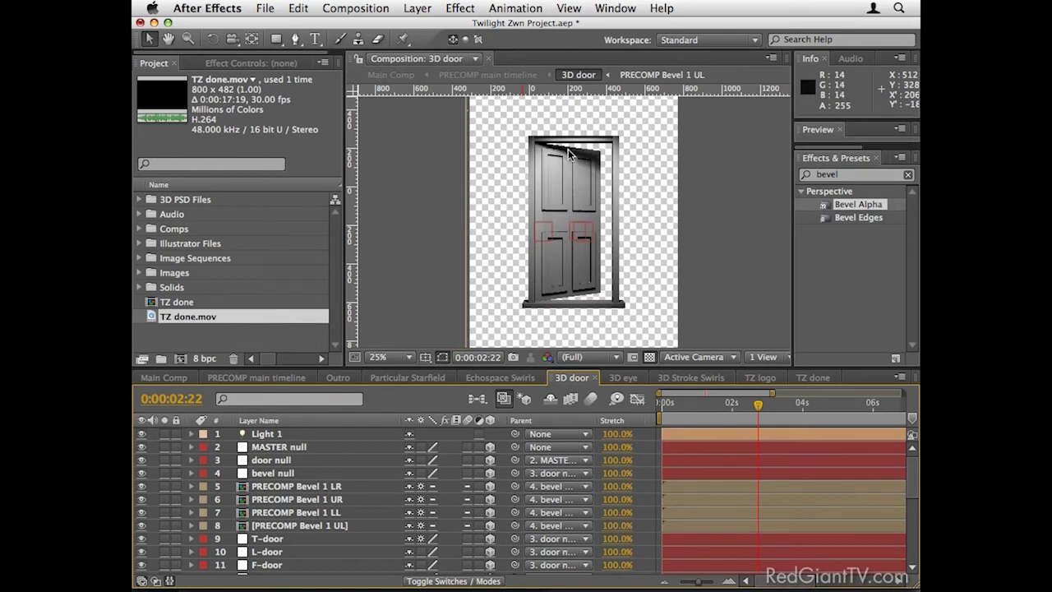
pyautogui.click(141, 434)
pyautogui.scroll(-5, 287, 518)
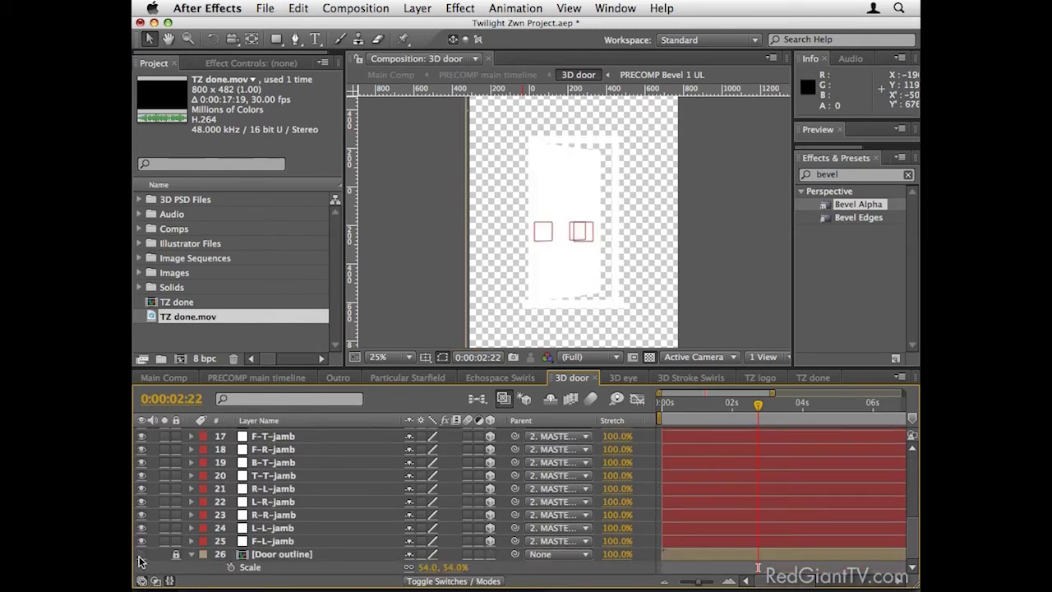
pyautogui.click(164, 556)
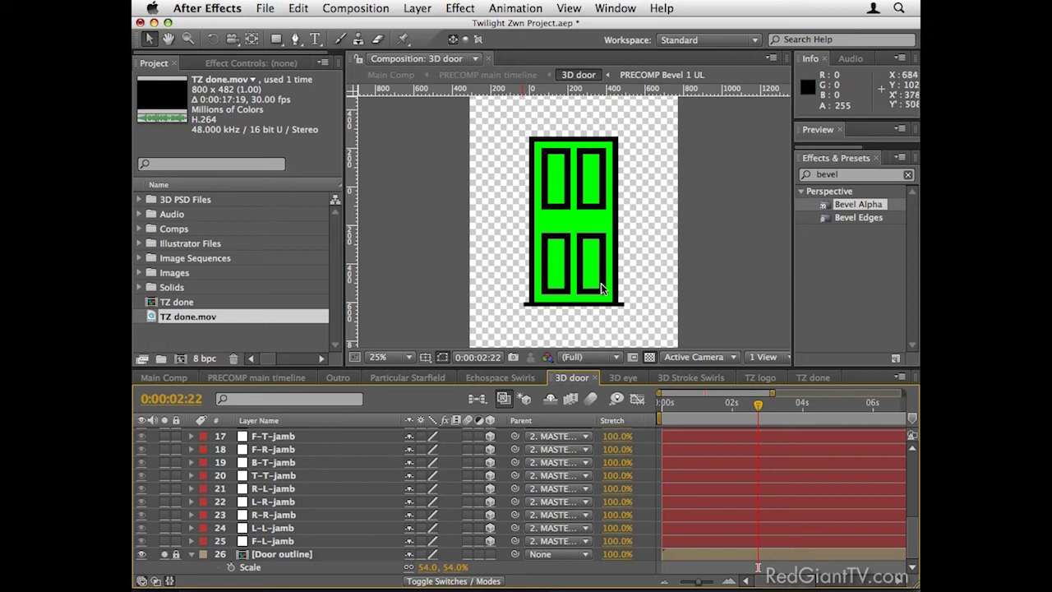
pyautogui.click(164, 554)
pyautogui.click(141, 554)
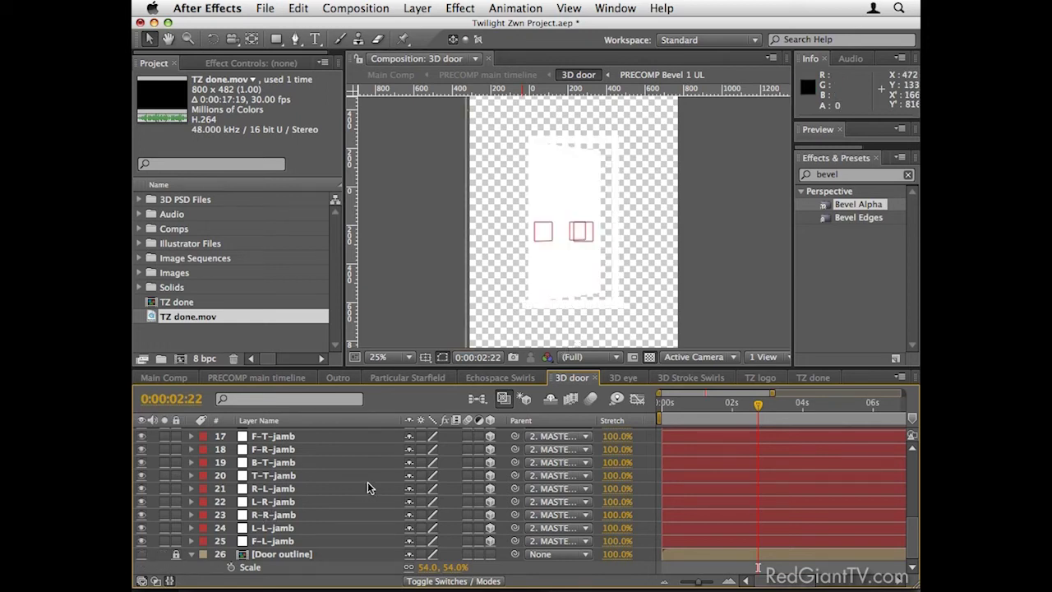
# Step: Preview the door in Wireframe, restore Adaptive Resolution, and open PRECOMP Bevel 1 UL
pyautogui.moveTo(790, 298); pyautogui.dragTo(866, 297)
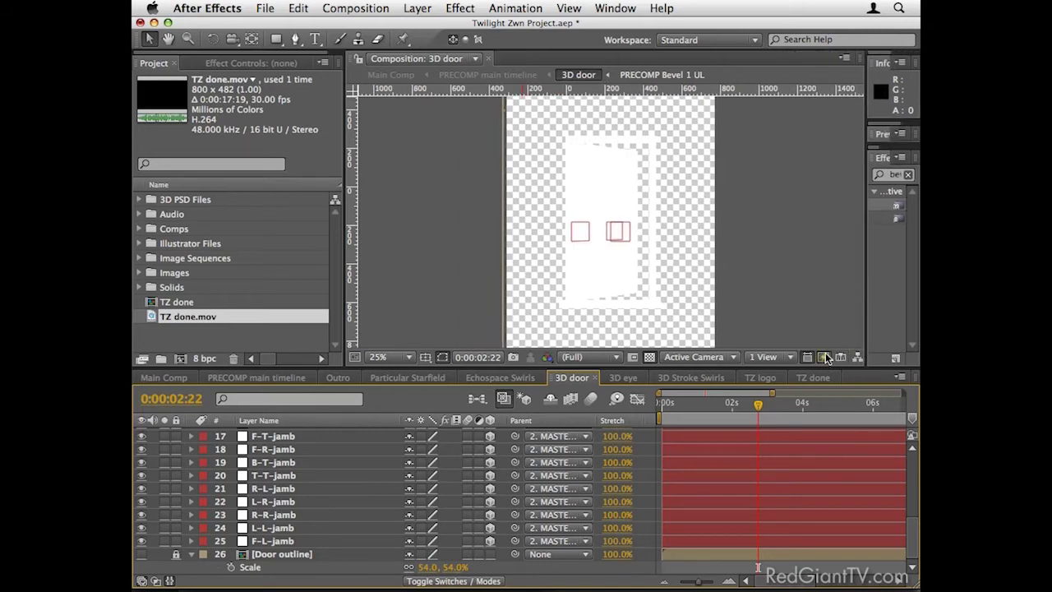
pyautogui.click(825, 357)
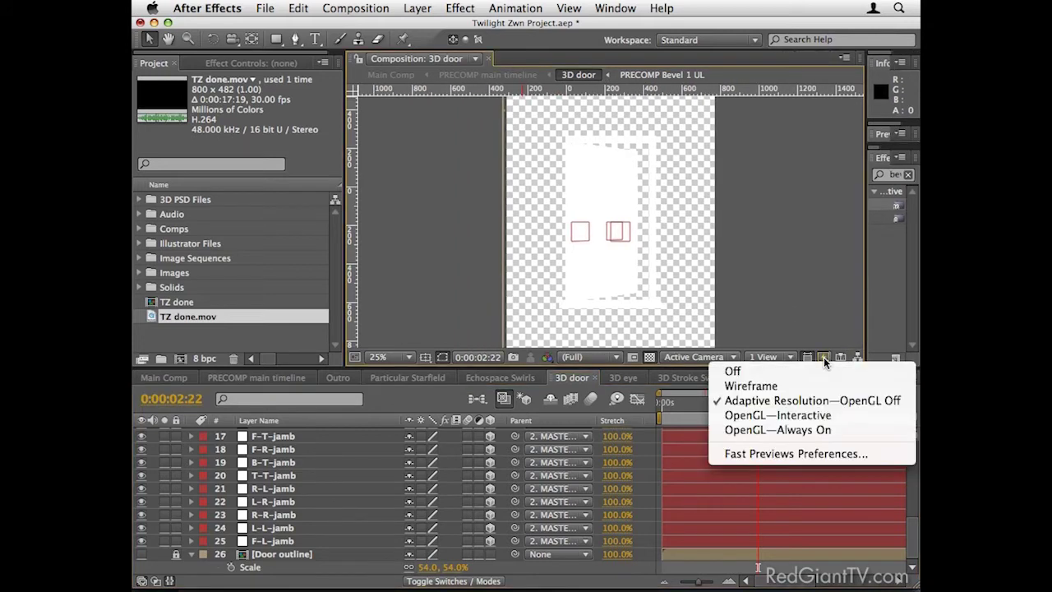
pyautogui.click(817, 384)
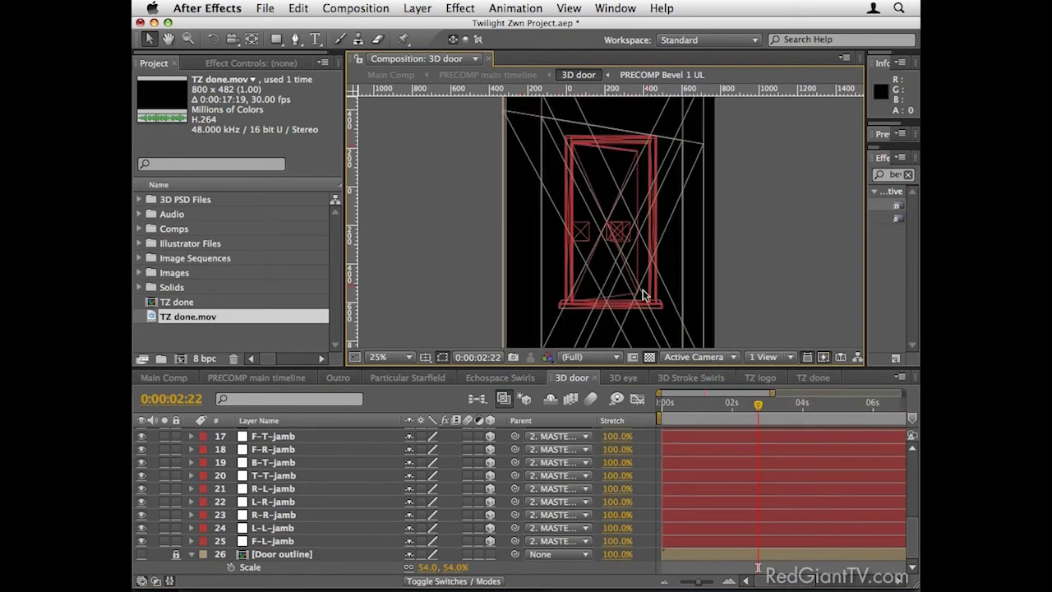
pyautogui.click(825, 359)
pyautogui.click(750, 402)
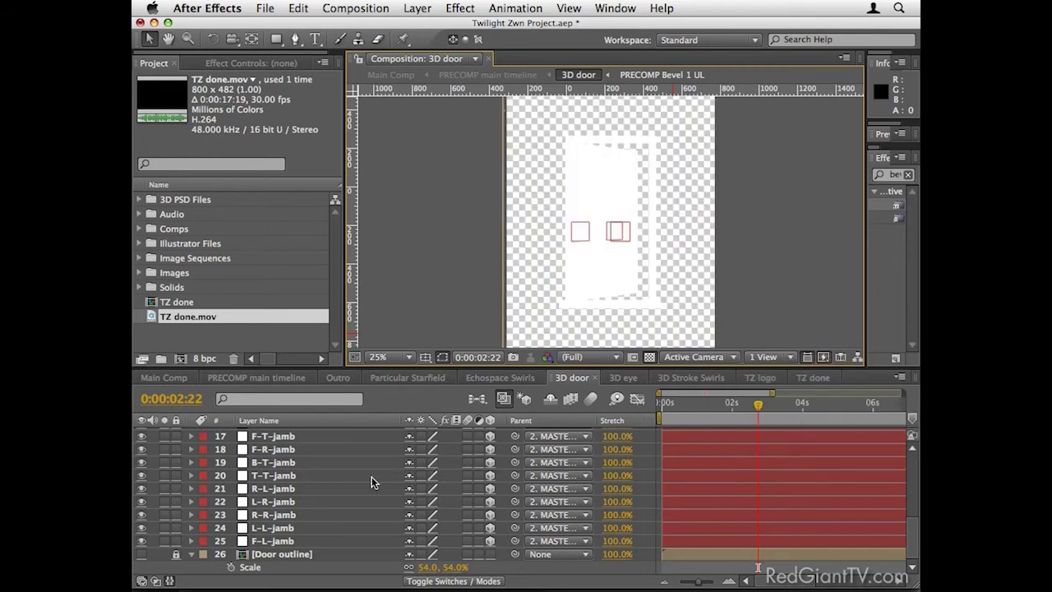
pyautogui.scroll(5, 368, 484)
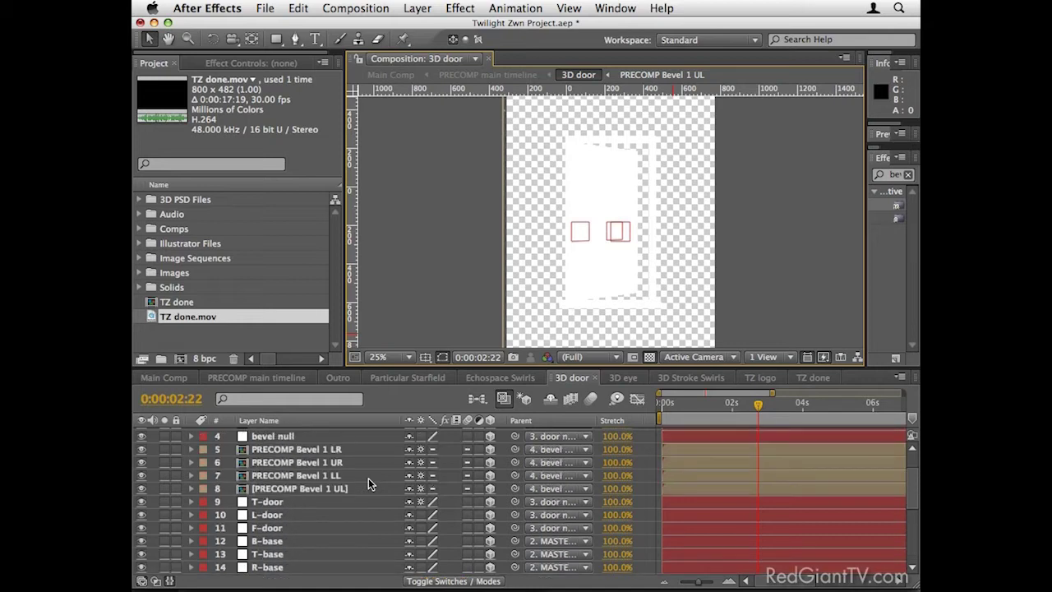
pyautogui.doubleClick(285, 451)
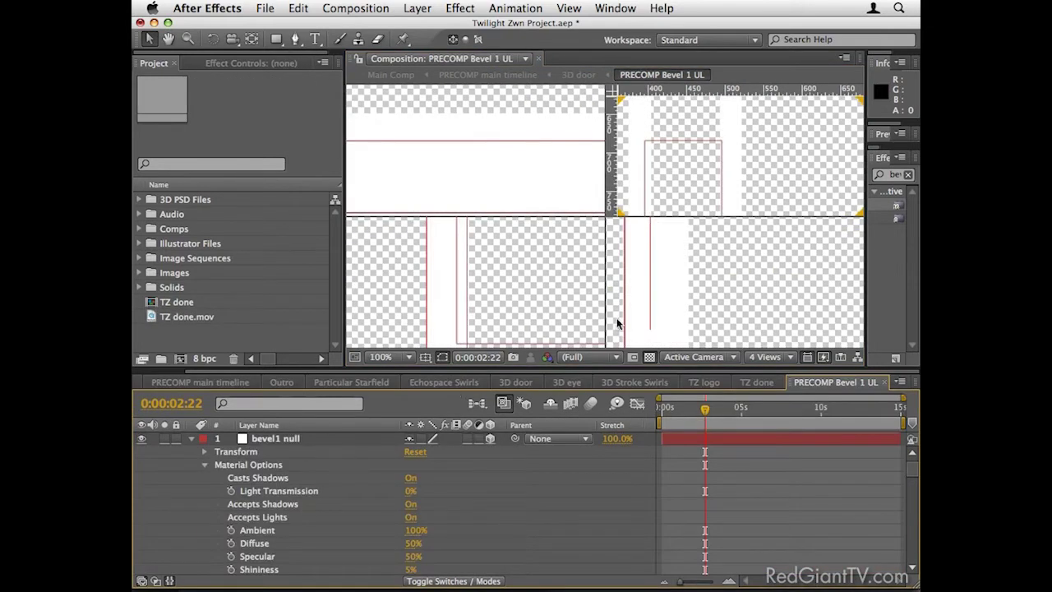
# Step: Collapse the bevel1, T-B-bevel1 and B-T-bevel1 layers and select T-B-bevel1
pyautogui.scroll(-2, 674, 262)
pyautogui.scroll(-2, 535, 148)
pyautogui.scroll(-2, 688, 158)
pyautogui.scroll(-1, 712, 159)
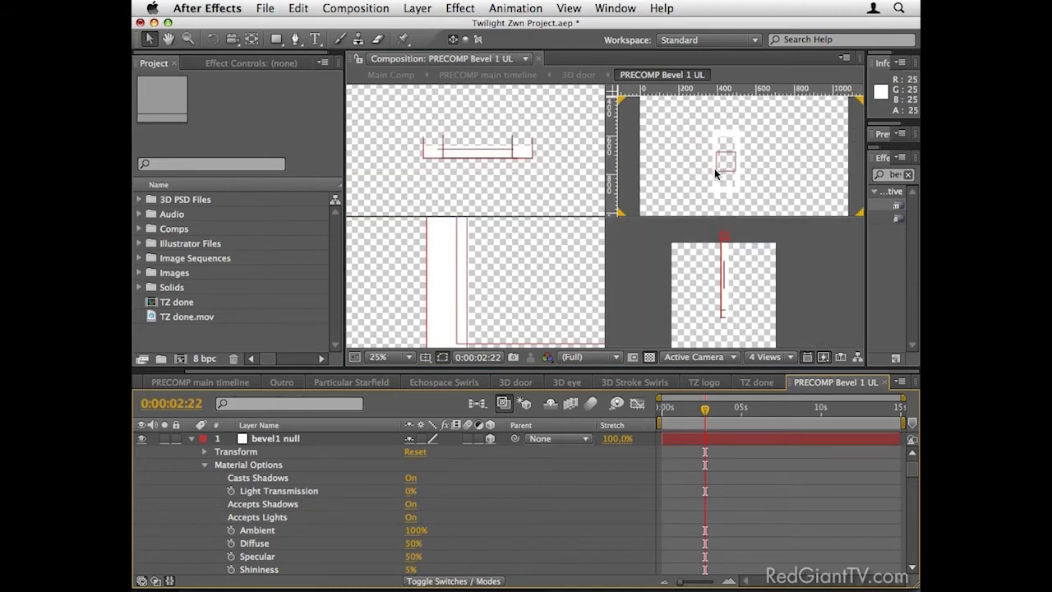
pyautogui.click(191, 438)
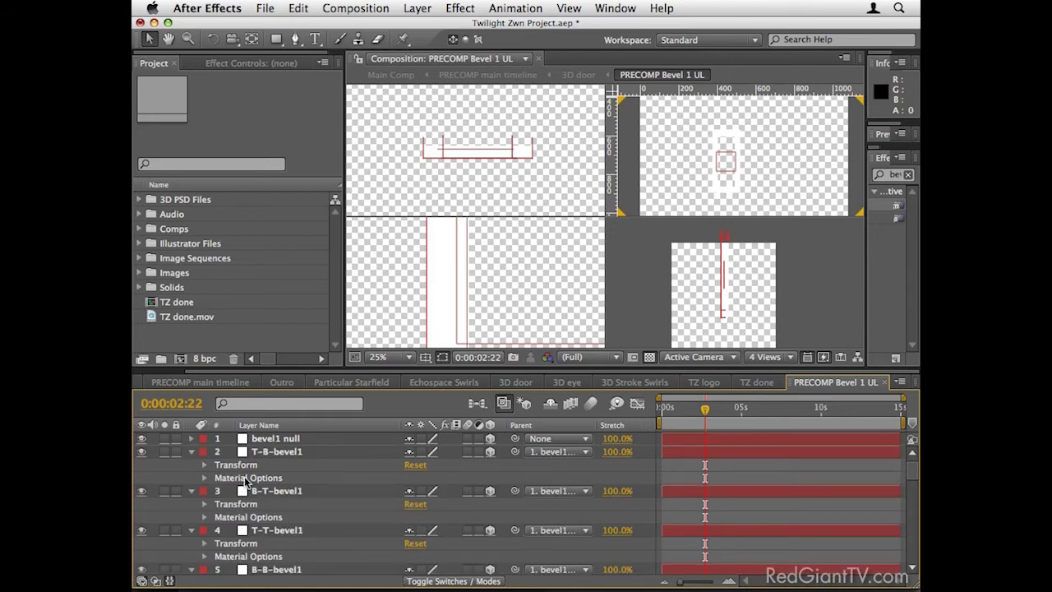
pyautogui.click(192, 451)
pyautogui.click(192, 464)
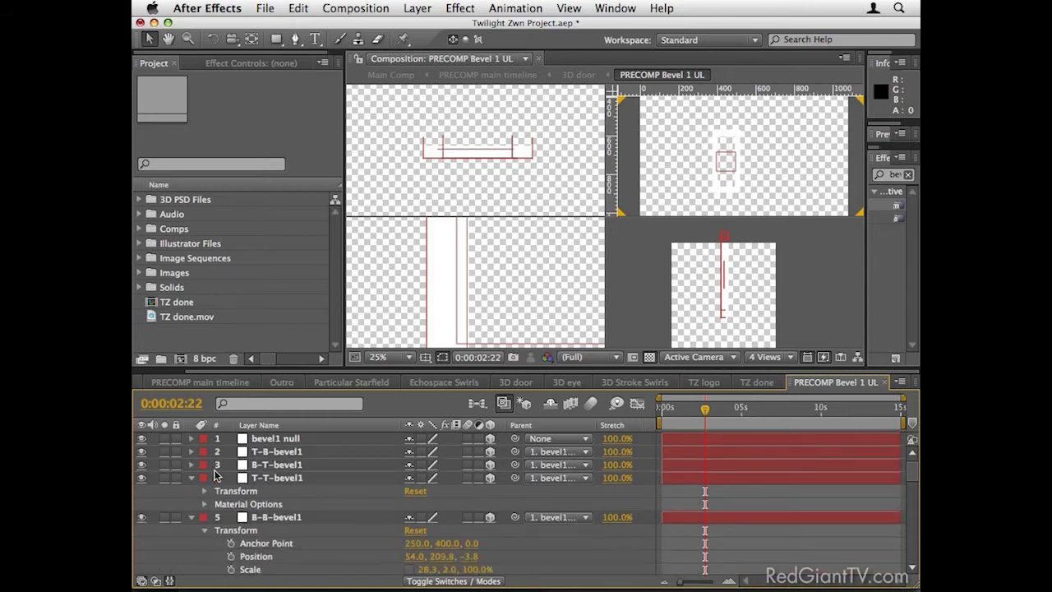
pyautogui.click(271, 451)
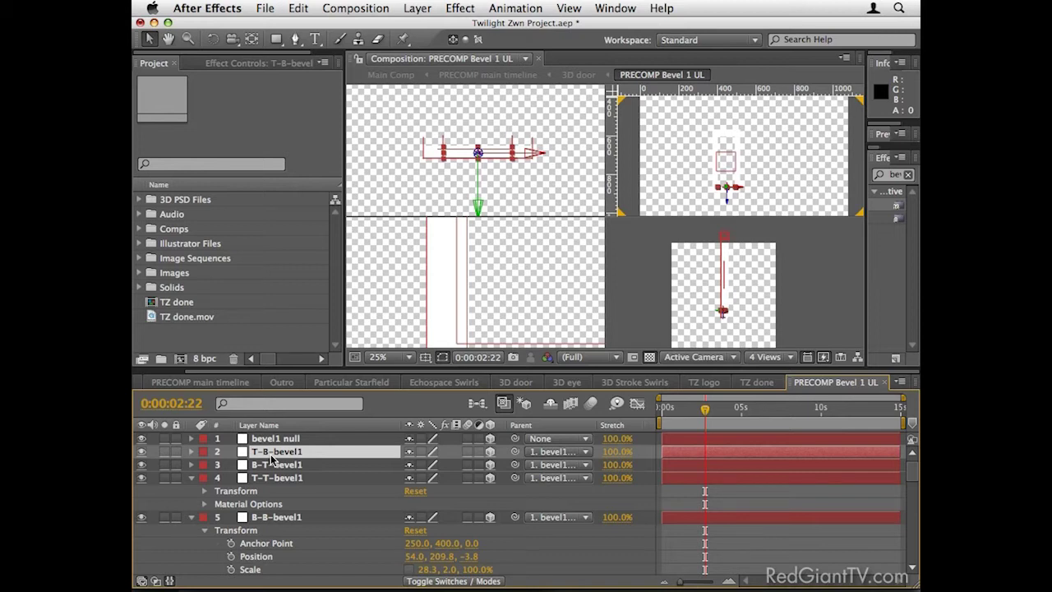
# Step: Set the solid colour to FF0000 for all 12 bevel solids and return to 3D door
pyautogui.press('super+shift+y')
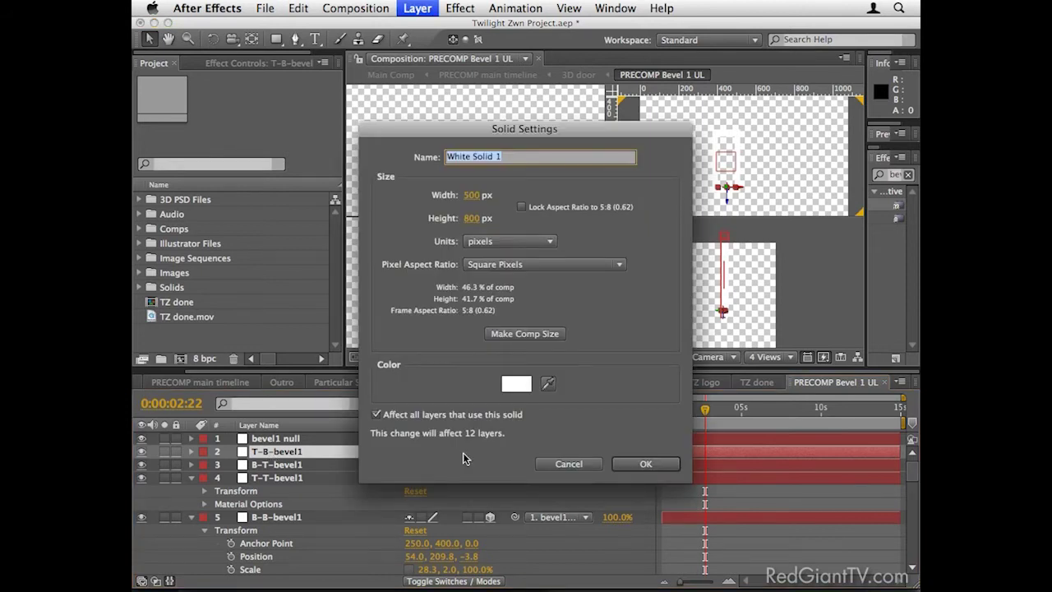
pyautogui.click(520, 386)
pyautogui.click(439, 73)
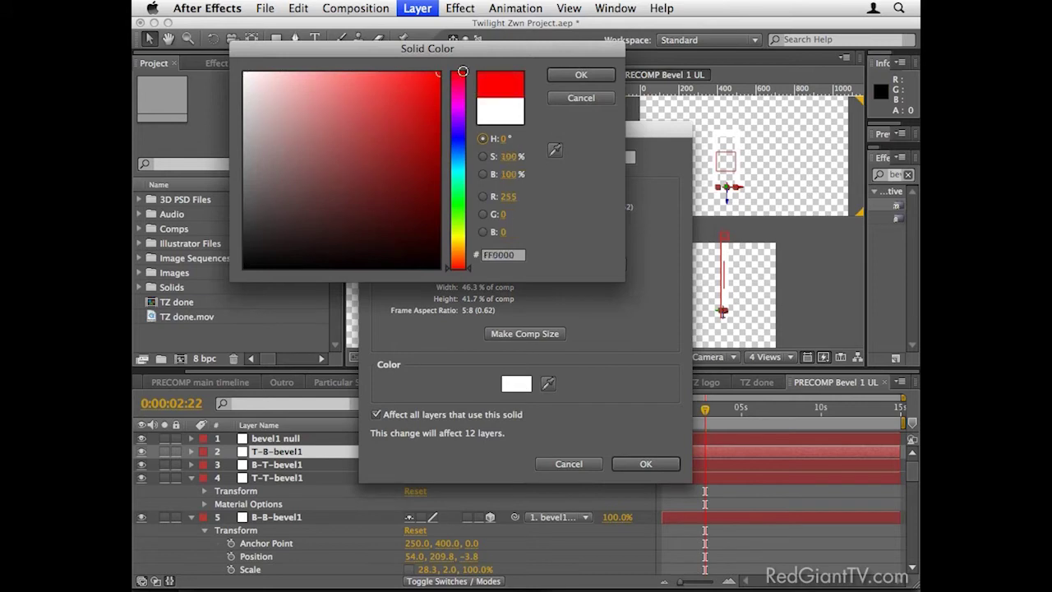
pyautogui.click(559, 77)
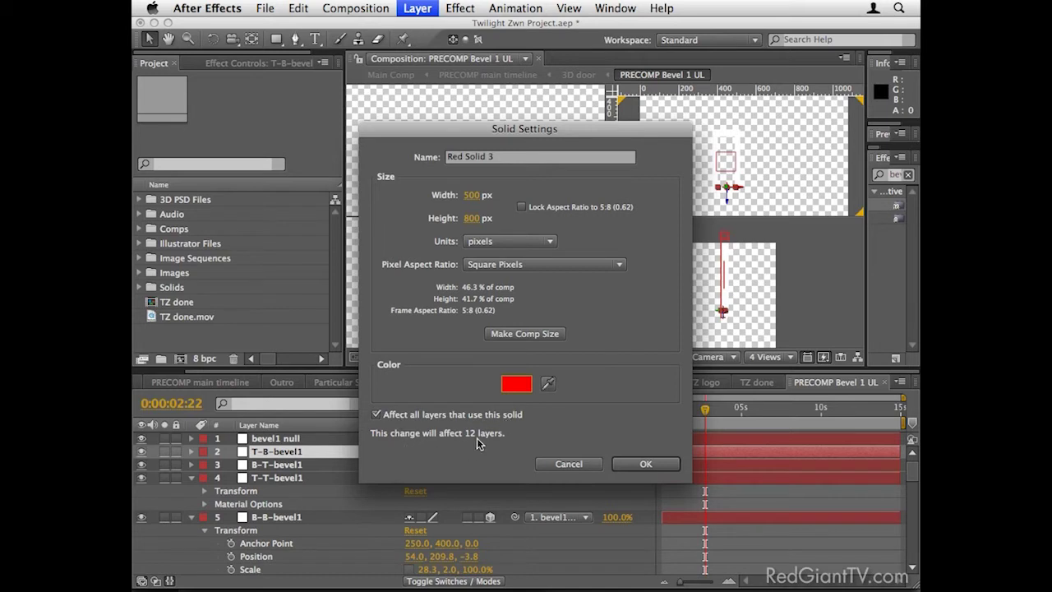
pyautogui.click(646, 464)
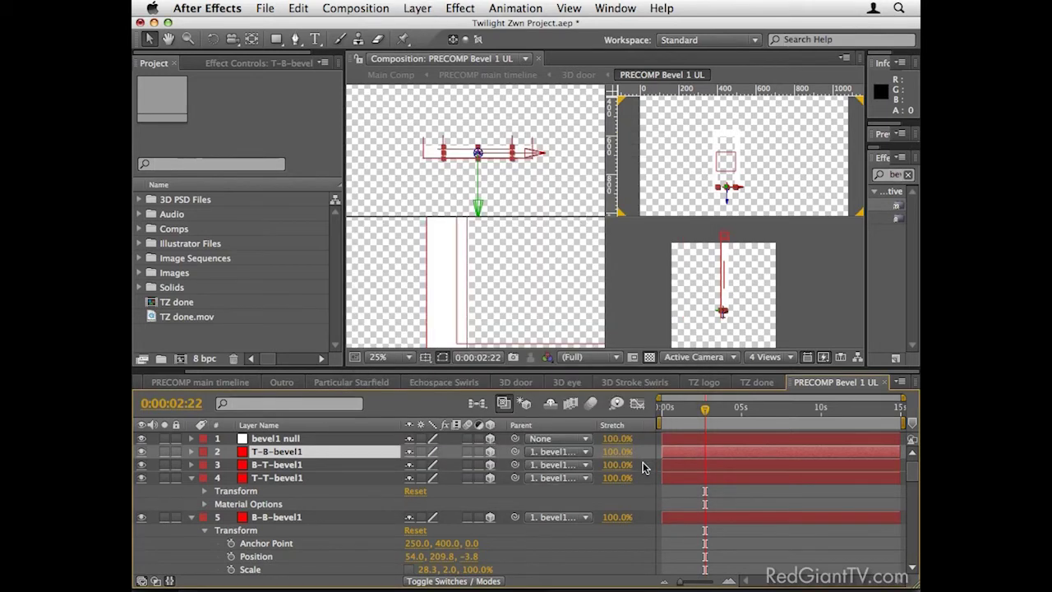
pyautogui.click(516, 382)
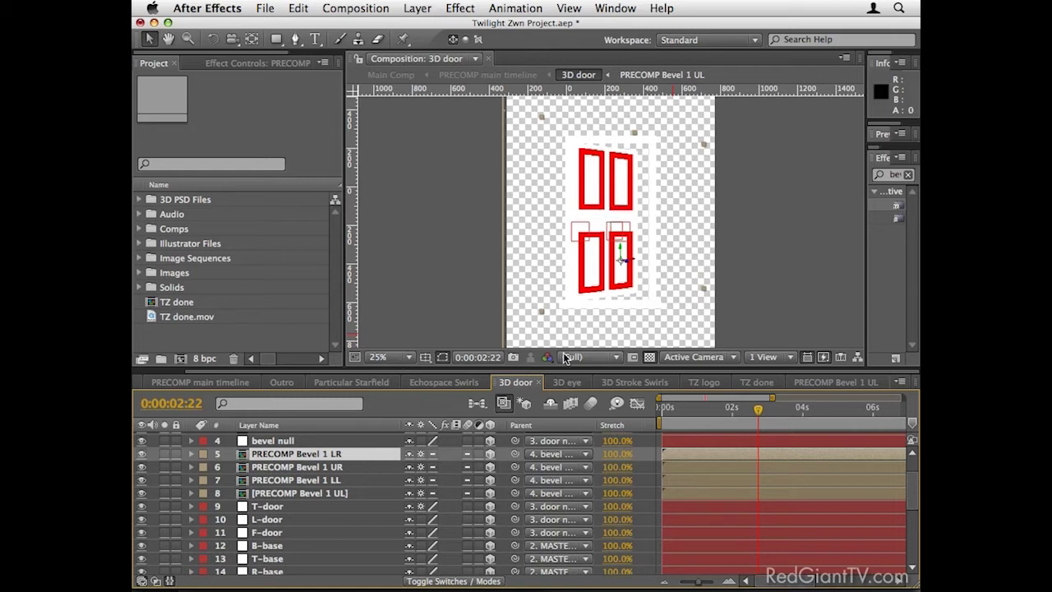
# Step: Scrub the TZ done comp ahead to the eyeball shot
pyautogui.click(566, 383)
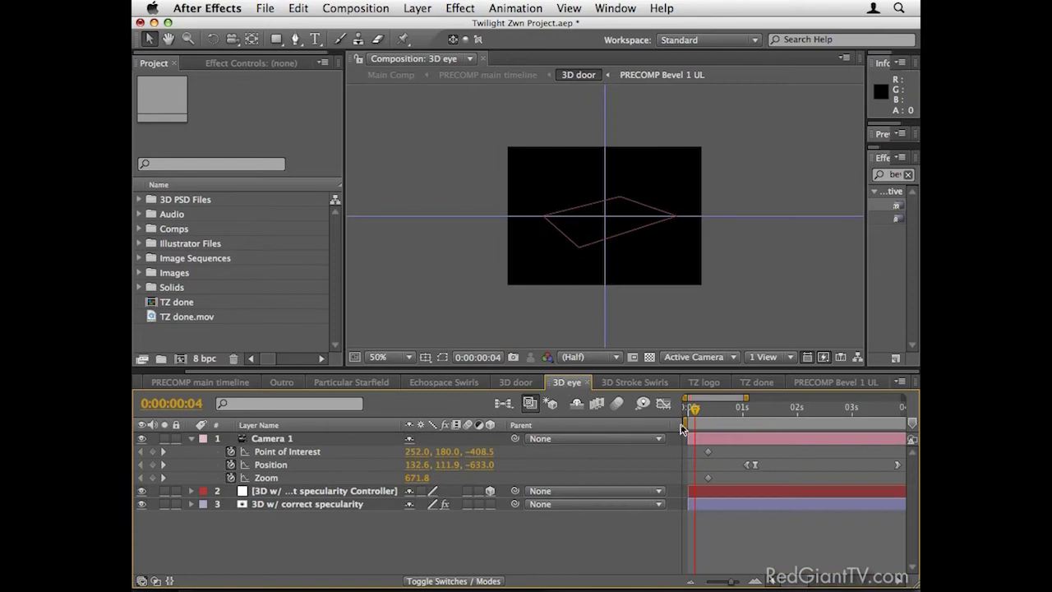
pyautogui.click(757, 382)
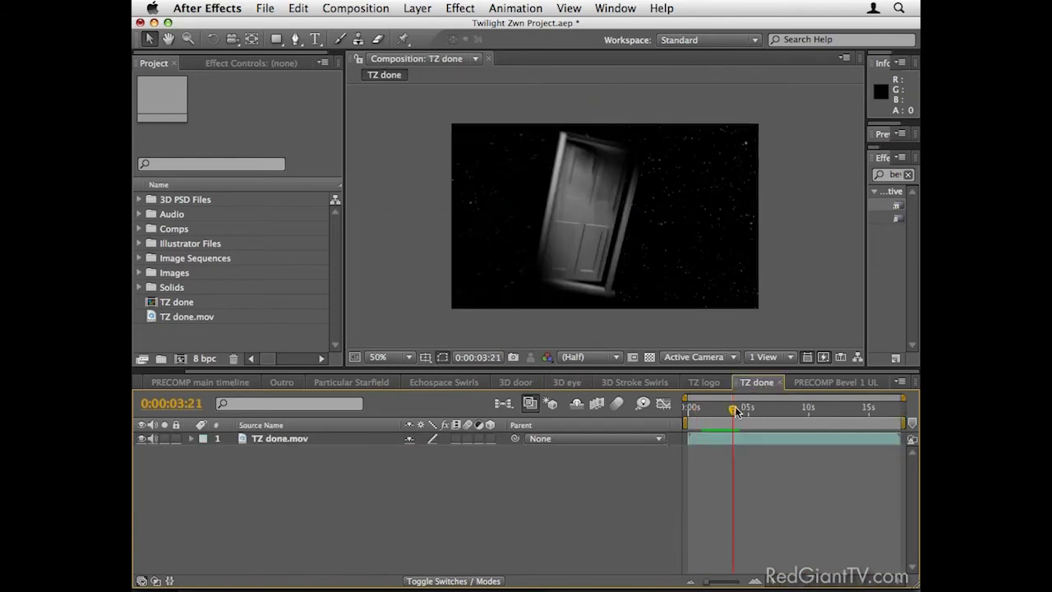
pyautogui.moveTo(736, 412)
pyautogui.mouseDown()
pyautogui.moveTo(757, 413)
pyautogui.moveTo(744, 411)
pyautogui.mouseUp()
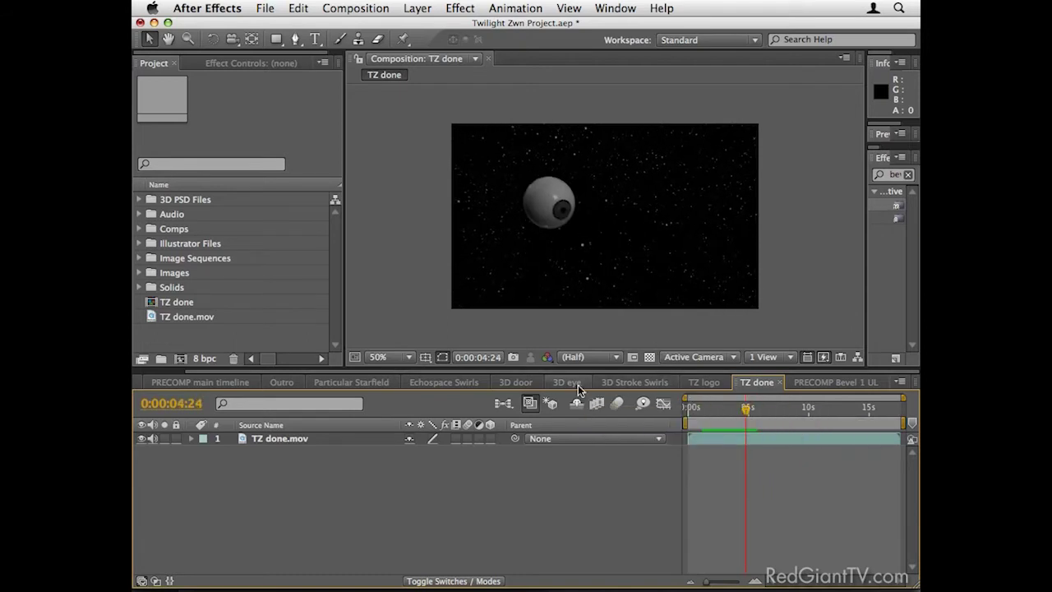
# Step: Orbit Camera 1 around the eyeball in 3D eye to keyframe its position, then switch to Photoshop
pyautogui.click(570, 383)
pyautogui.click(287, 442)
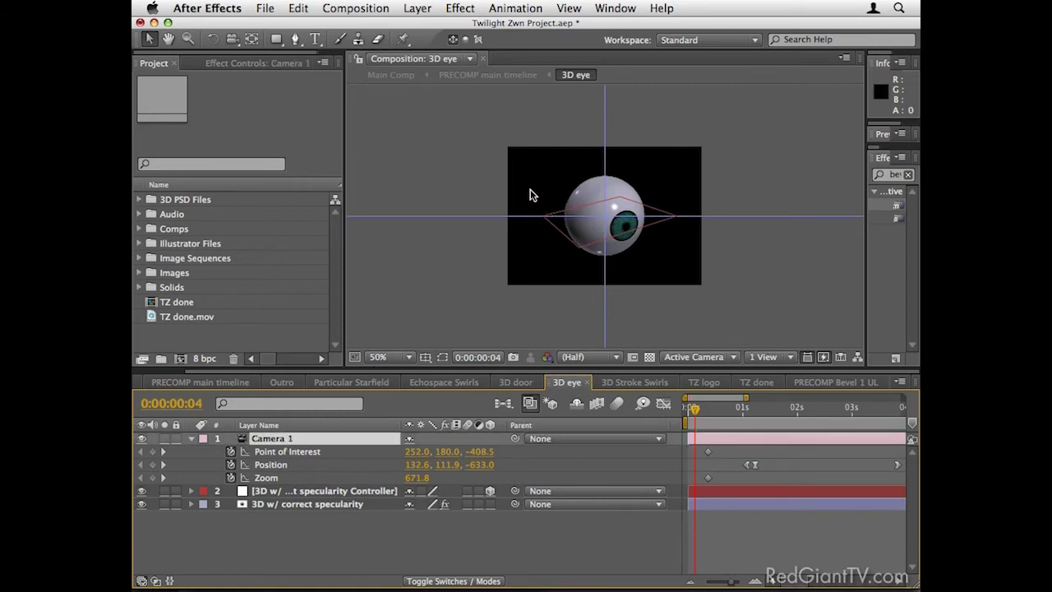
pyautogui.press('c')
pyautogui.moveTo(600, 208); pyautogui.dragTo(525, 226)
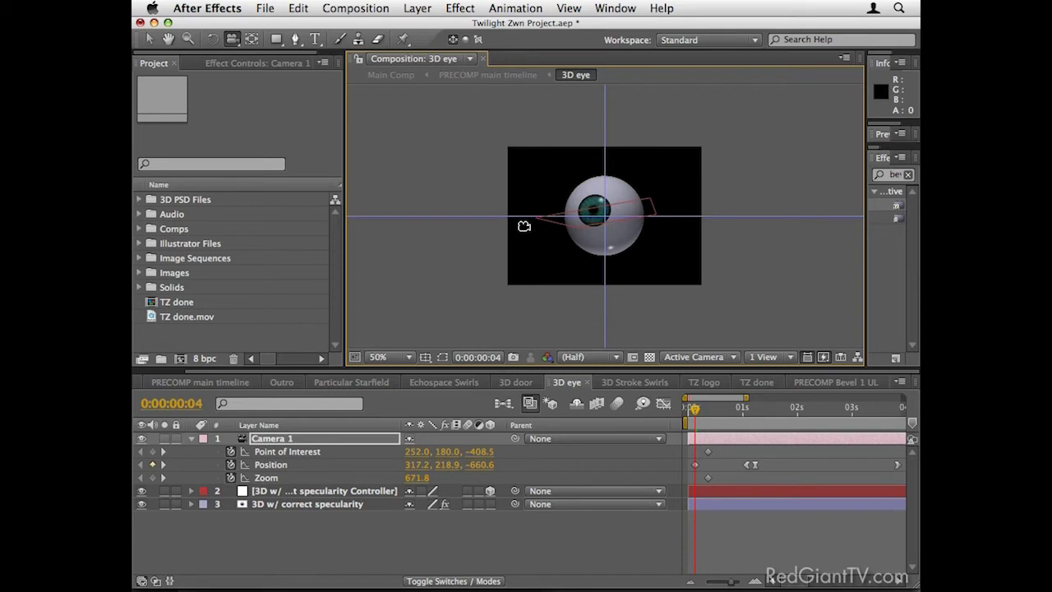
pyautogui.press('super+Tab')
pyautogui.press('super+Tab')
pyautogui.scroll(5, 789, 243)
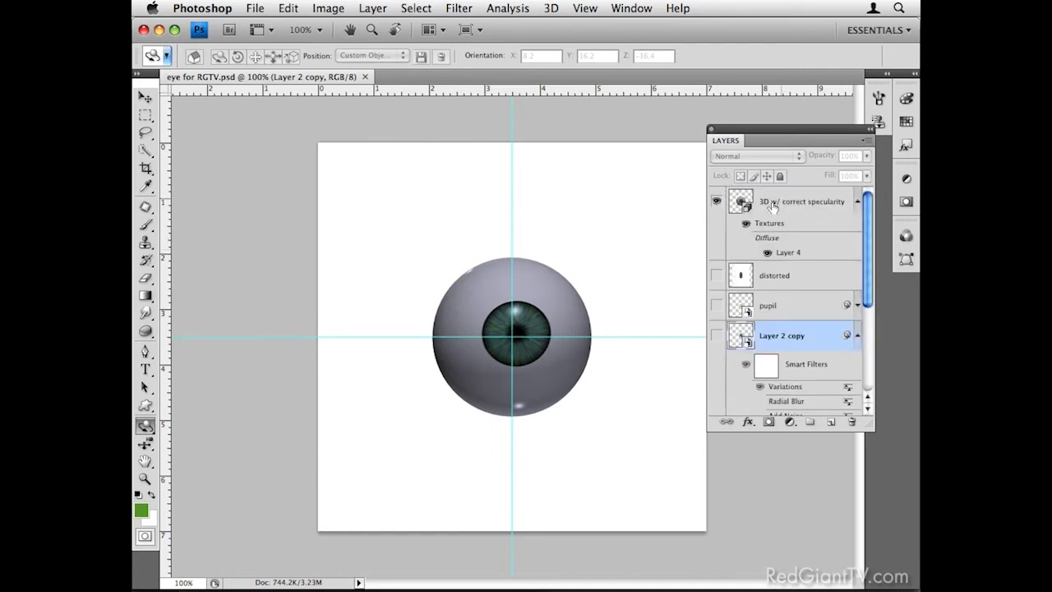
# Step: Rotate the 3D eyeball layer to turn the iris, then hide it
pyautogui.click(742, 203)
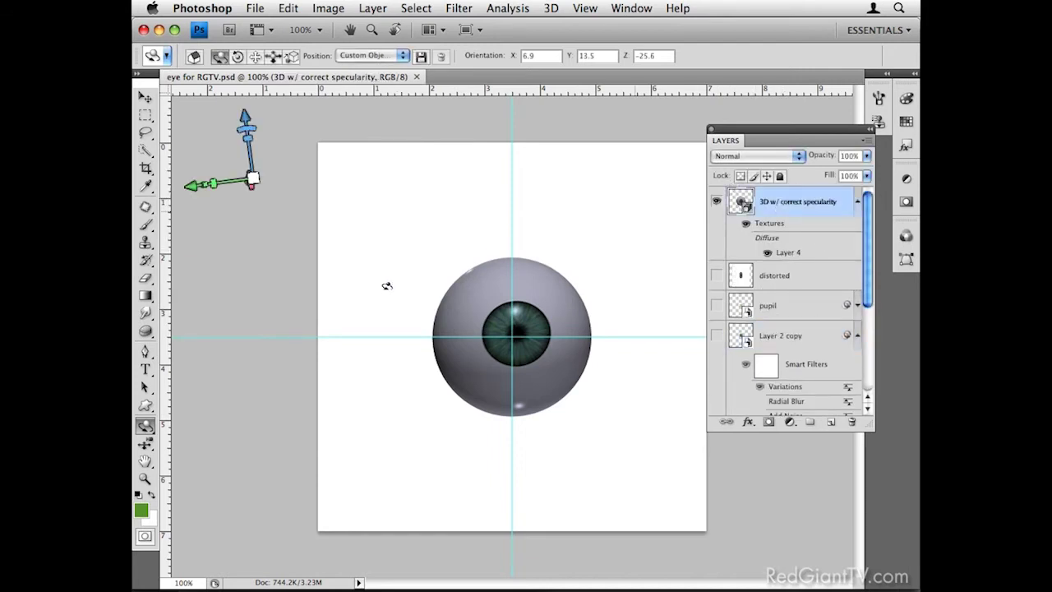
pyautogui.moveTo(441, 354); pyautogui.dragTo(545, 320)
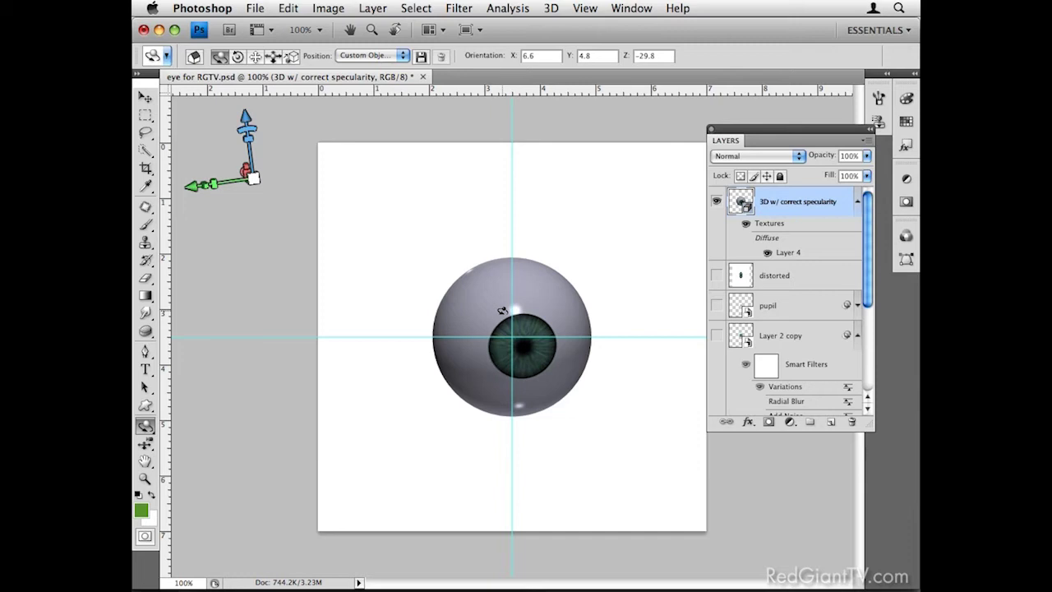
pyautogui.click(717, 202)
pyautogui.moveTo(868, 271); pyautogui.dragTo(868, 354)
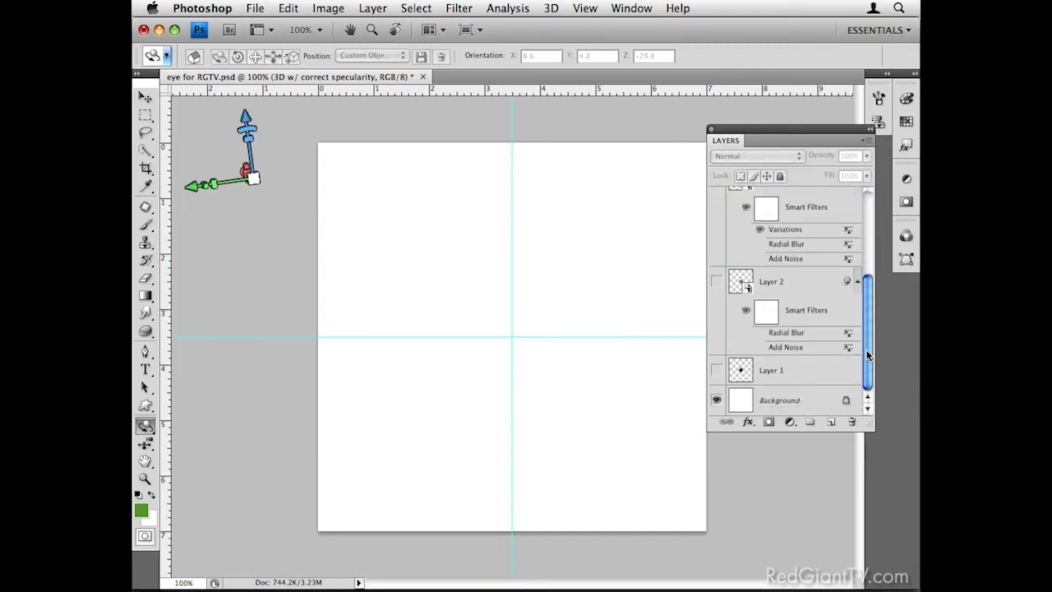
# Step: Show Layer 1, Layer 2 and Layer 2 copy with their Add Noise and Radial Blur filters
pyautogui.click(717, 371)
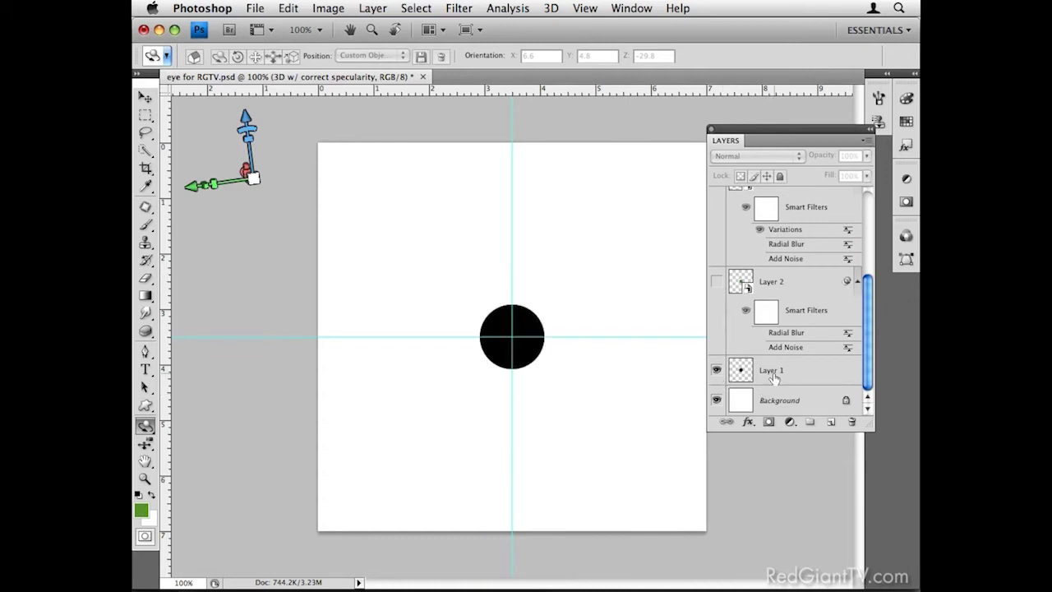
pyautogui.click(773, 372)
pyautogui.click(717, 282)
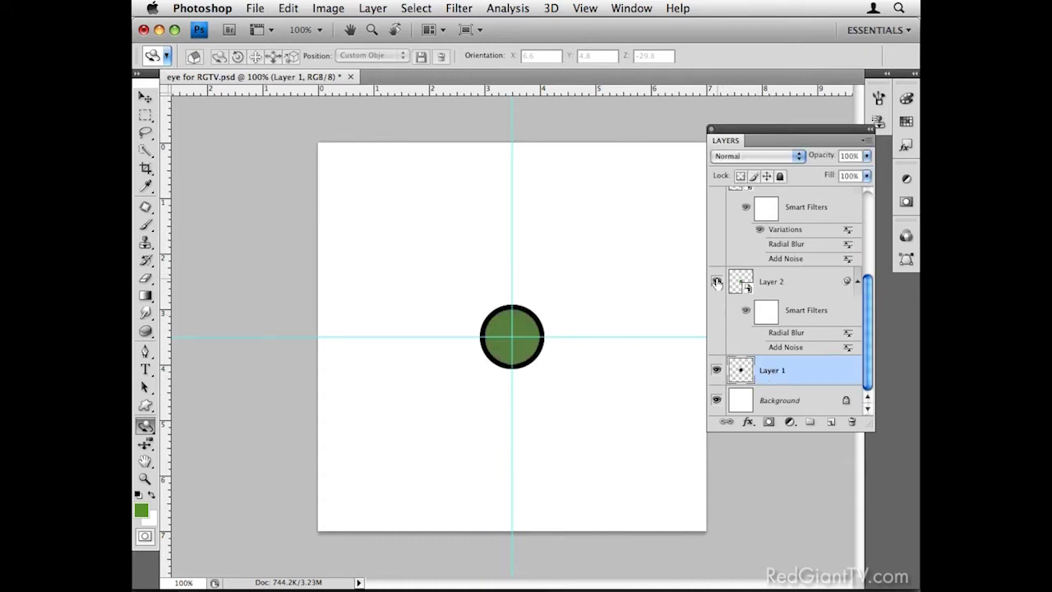
pyautogui.click(759, 347)
pyautogui.click(759, 332)
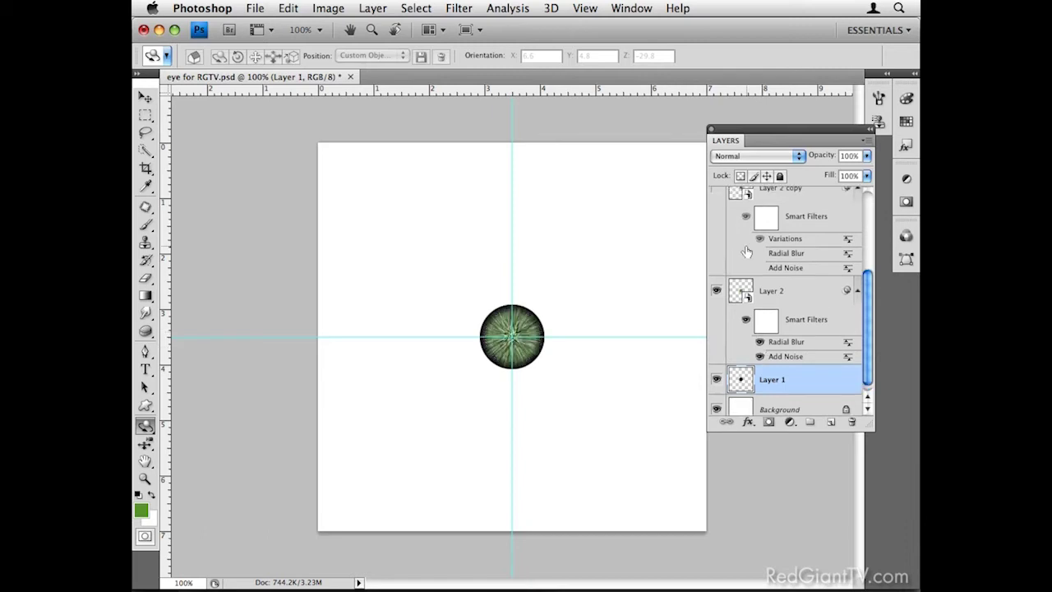
pyautogui.scroll(10, 739, 271)
pyautogui.click(717, 336)
pyautogui.scroll(-5, 717, 345)
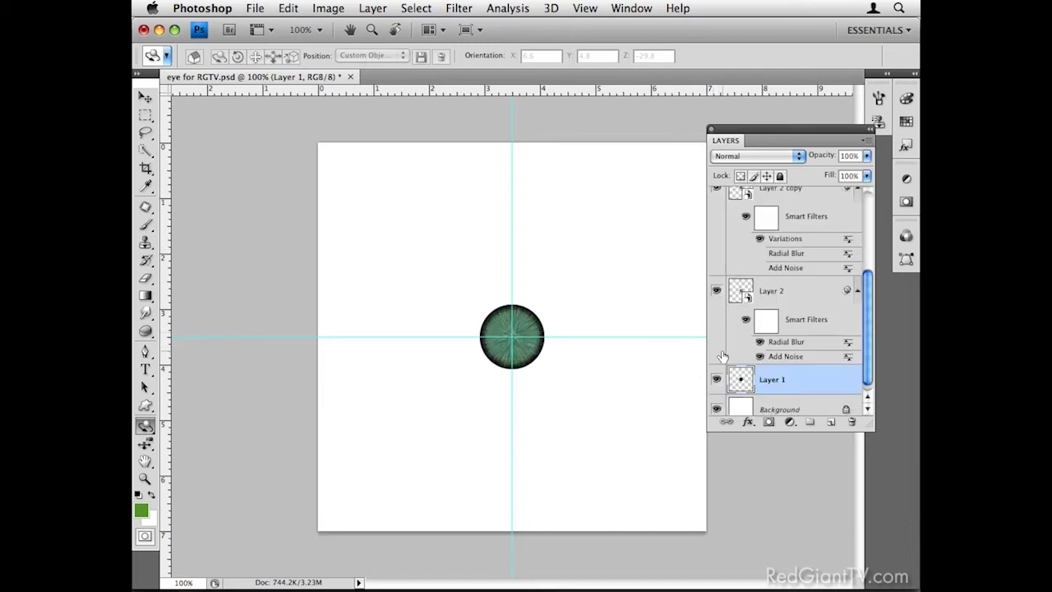
pyautogui.click(760, 268)
pyautogui.click(760, 253)
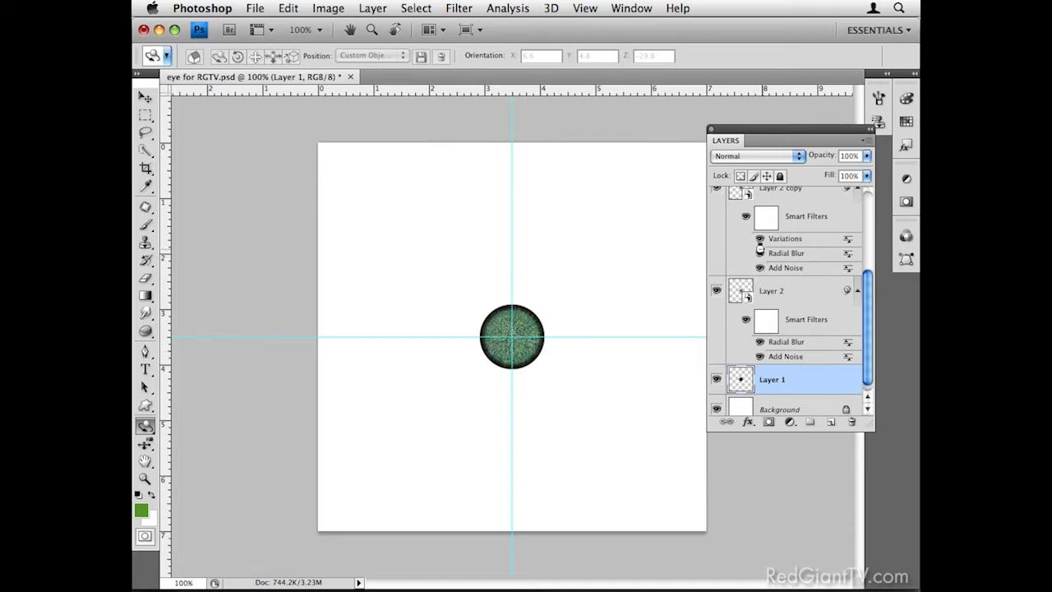
# Step: Show the pupil layer and enable its Gaussian Blur filter
pyautogui.scroll(5, 752, 257)
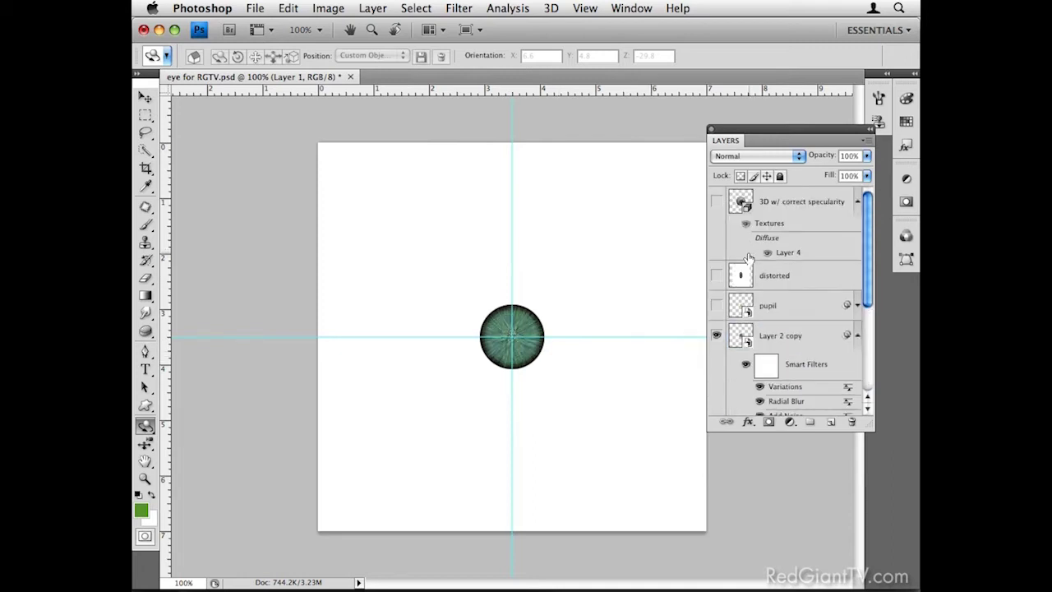
pyautogui.click(717, 306)
pyautogui.click(857, 305)
pyautogui.click(759, 348)
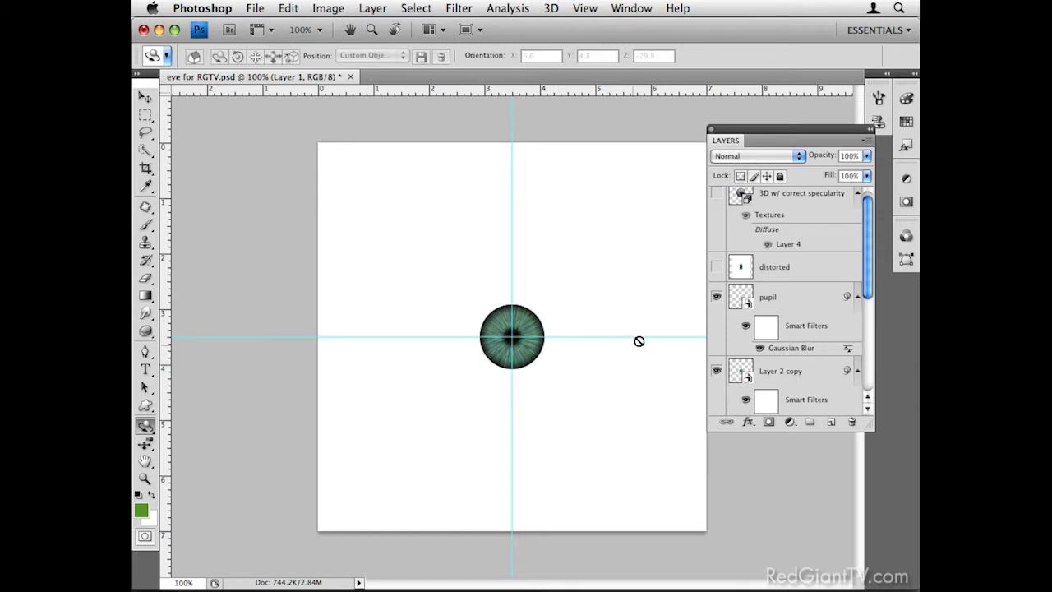
# Step: Show only the distorted eye layer, select it, and bring up 3D > New Shape From Layer
pyautogui.click(717, 268)
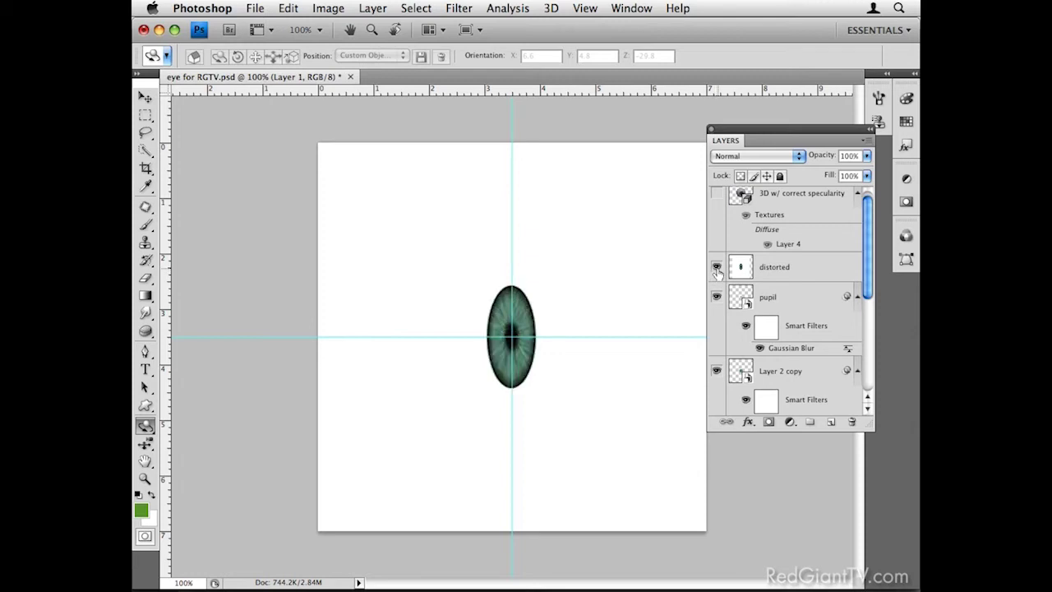
pyautogui.keyDown('alt'); pyautogui.click(717, 269); pyautogui.keyUp('alt')
pyautogui.click(772, 273)
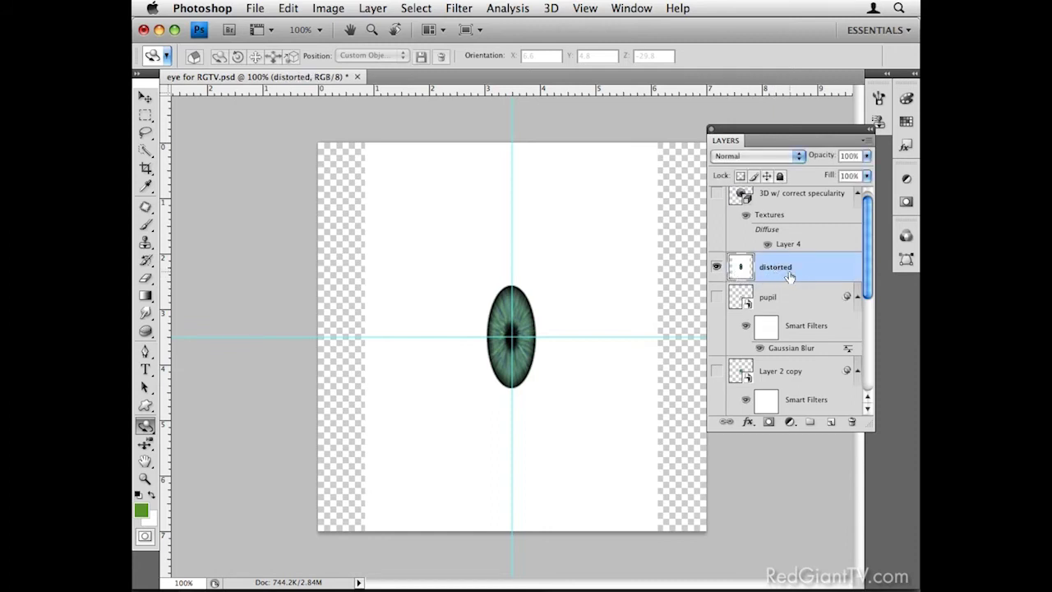
pyautogui.click(550, 9)
pyautogui.moveTo(580, 66)
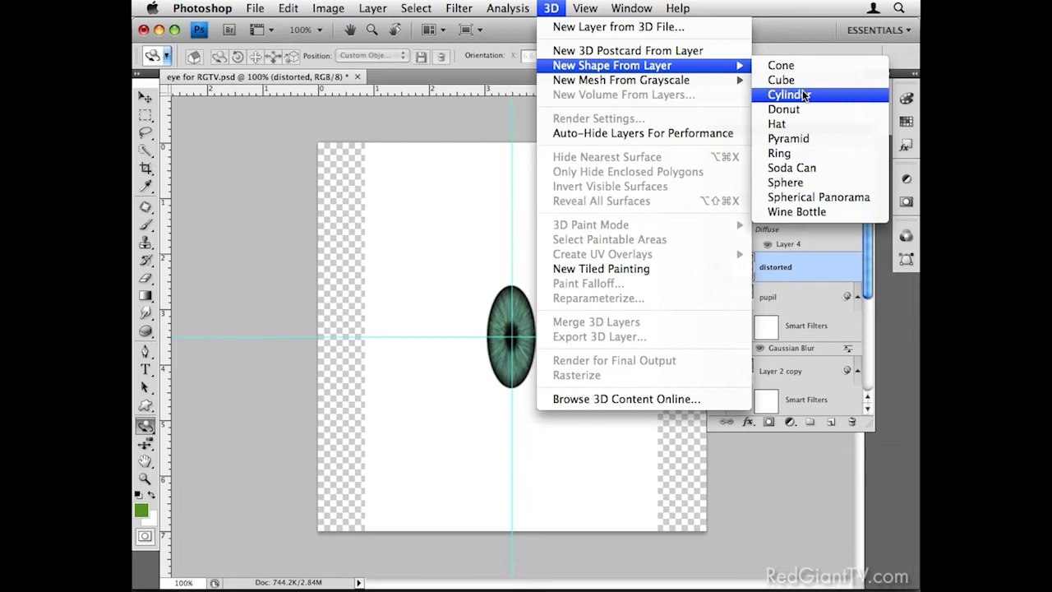
# Step: Wrap the distorted layer onto a Sphere and rotate it so the iris faces forward
pyautogui.click(802, 185)
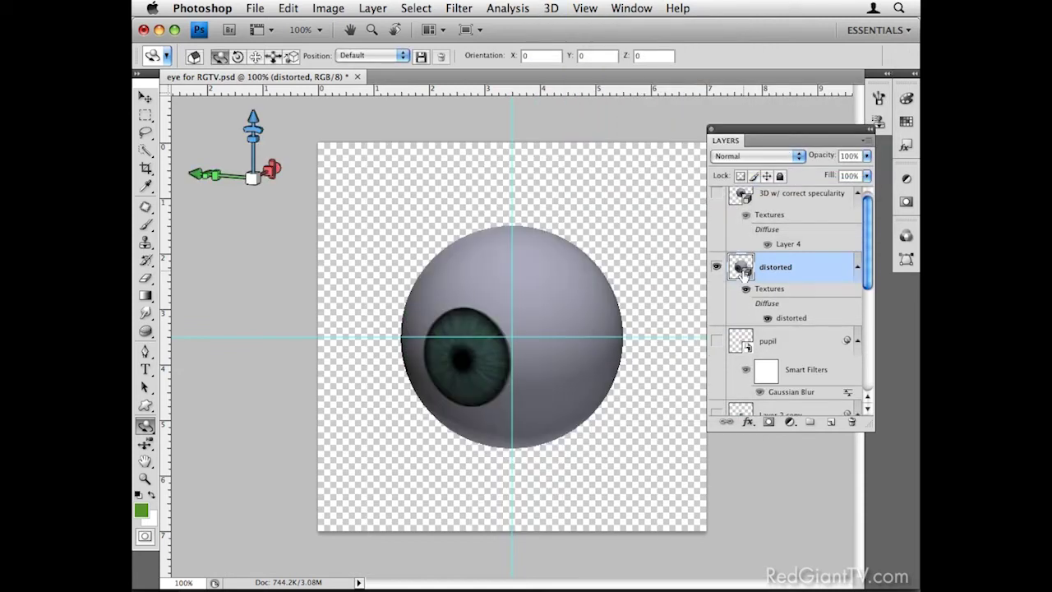
pyautogui.click(146, 429)
pyautogui.moveTo(526, 300); pyautogui.dragTo(554, 291)
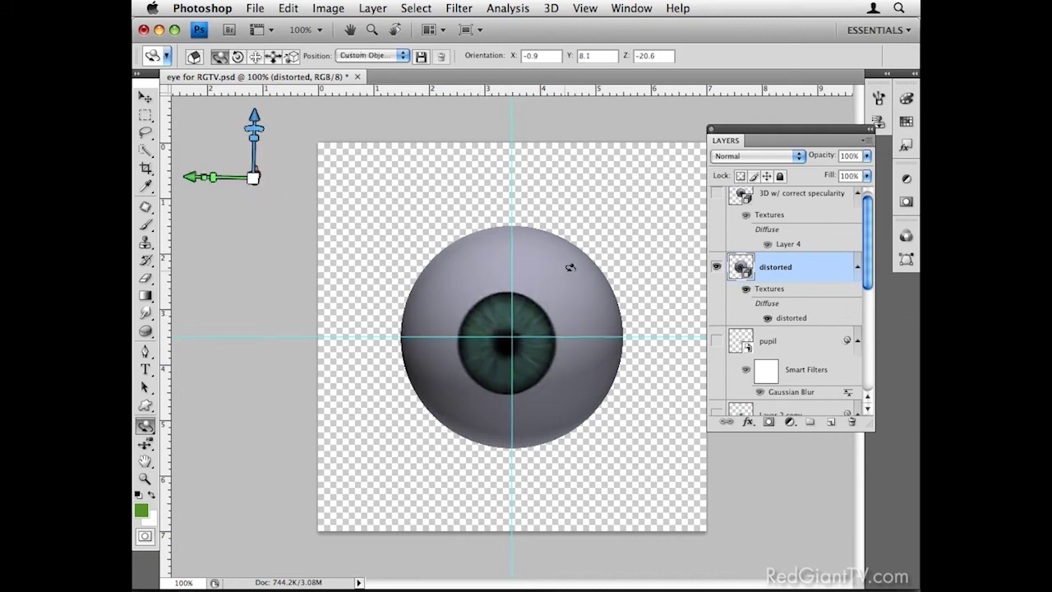
# Step: Inspect the sphere's mesh, material and light settings in the 3D panel
pyautogui.click(632, 9)
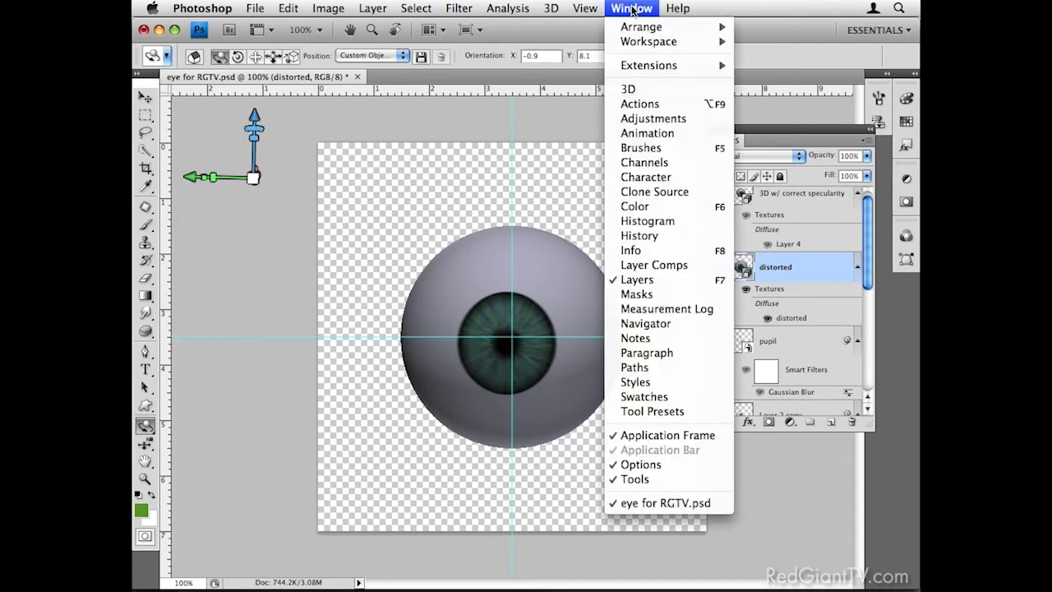
pyautogui.click(661, 88)
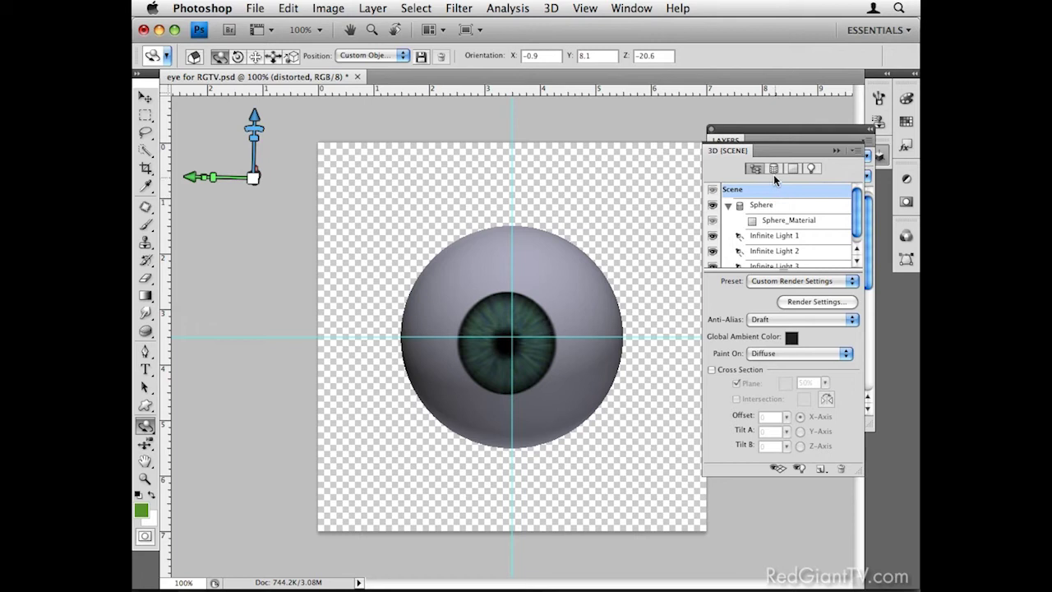
pyautogui.click(773, 167)
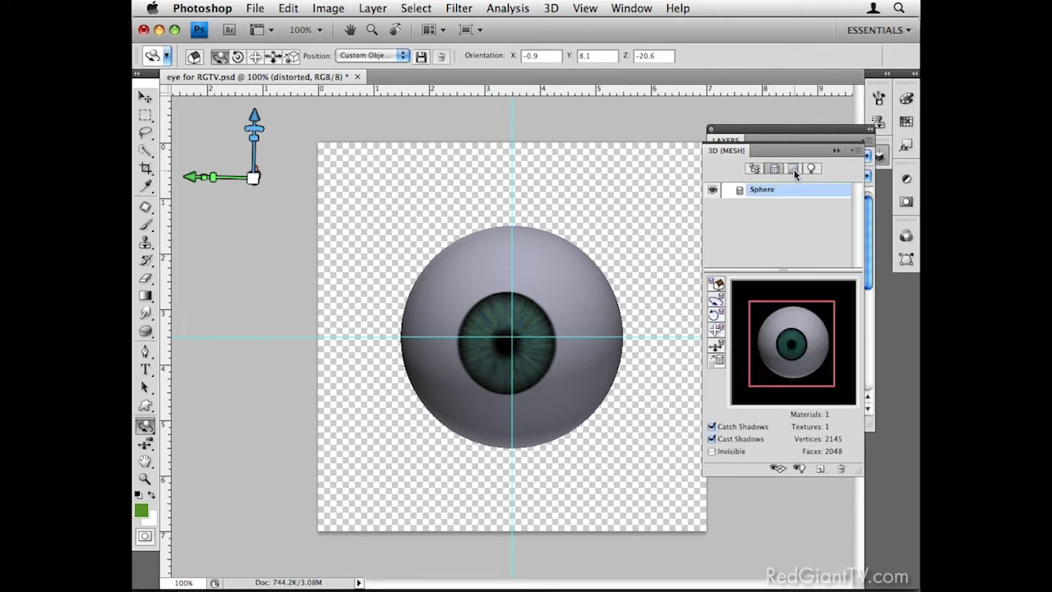
pyautogui.click(795, 169)
pyautogui.click(812, 167)
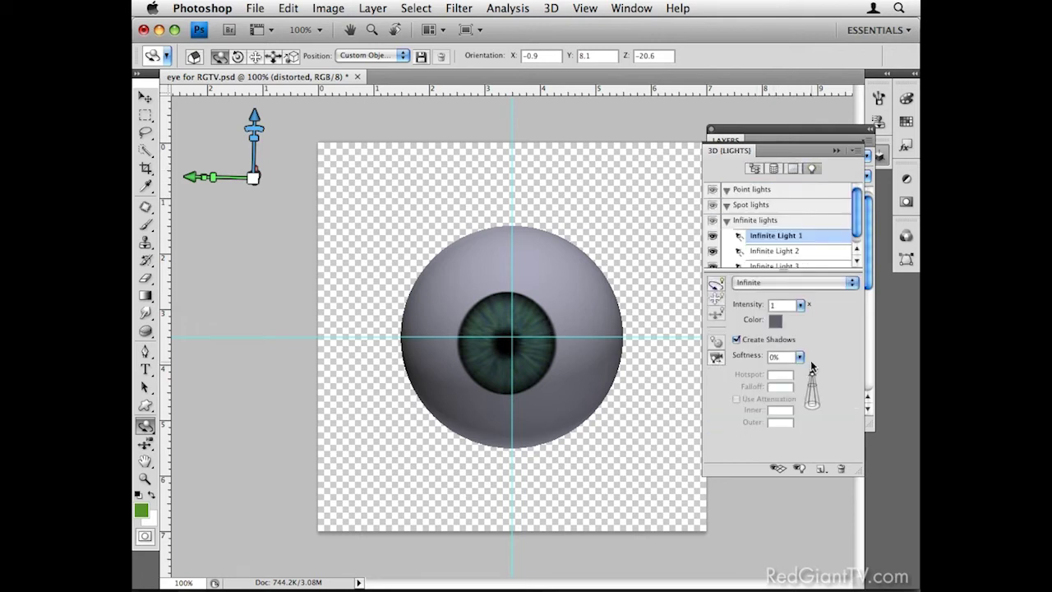
pyautogui.click(794, 169)
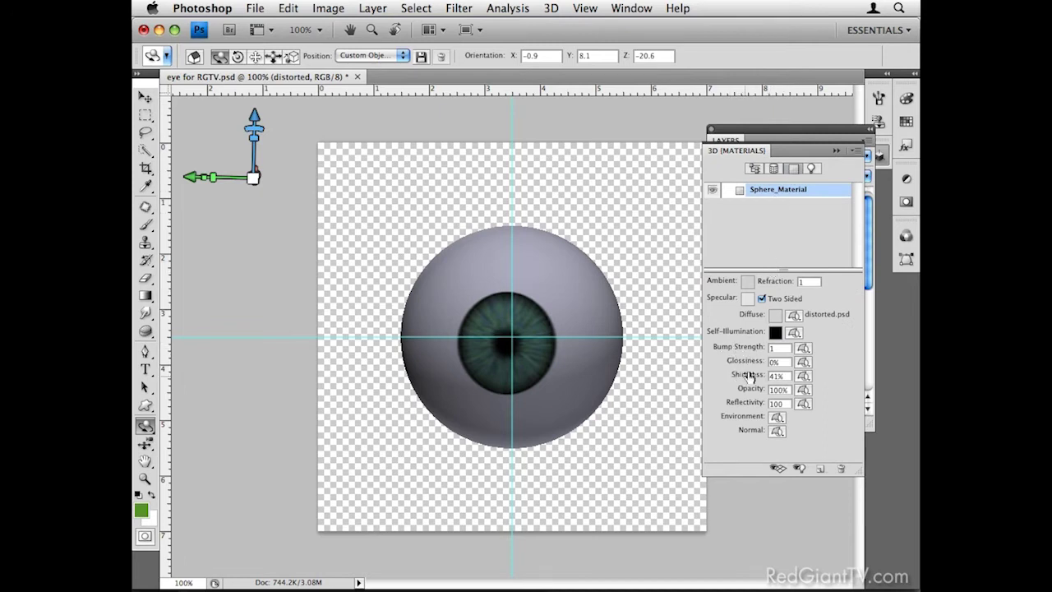
# Step: Show the 3D w/ correct specularity eyeball layer and hide the distorted sphere
pyautogui.click(722, 140)
pyautogui.click(717, 193)
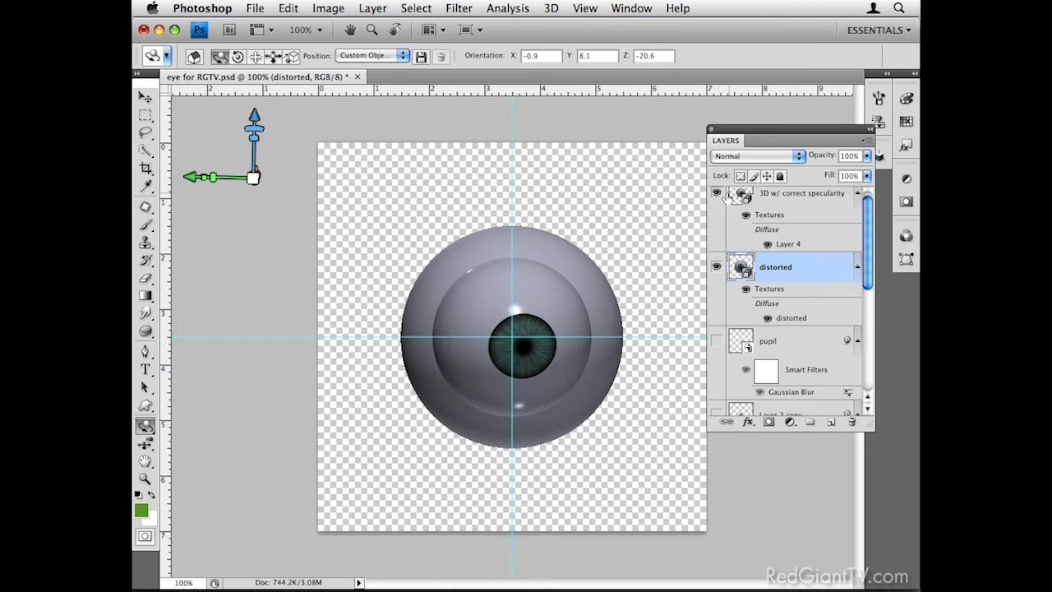
pyautogui.keyDown('alt'); pyautogui.click(717, 195); pyautogui.keyUp('alt')
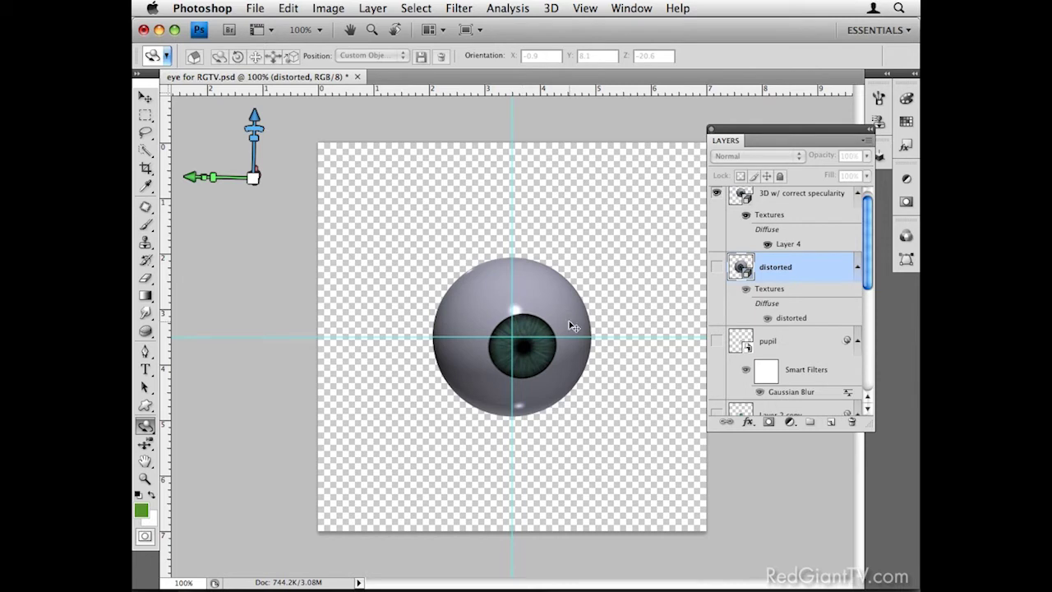
# Step: Switch from Photoshop back to After Effects with Cmd+Tab
pyautogui.press('super+Tab')
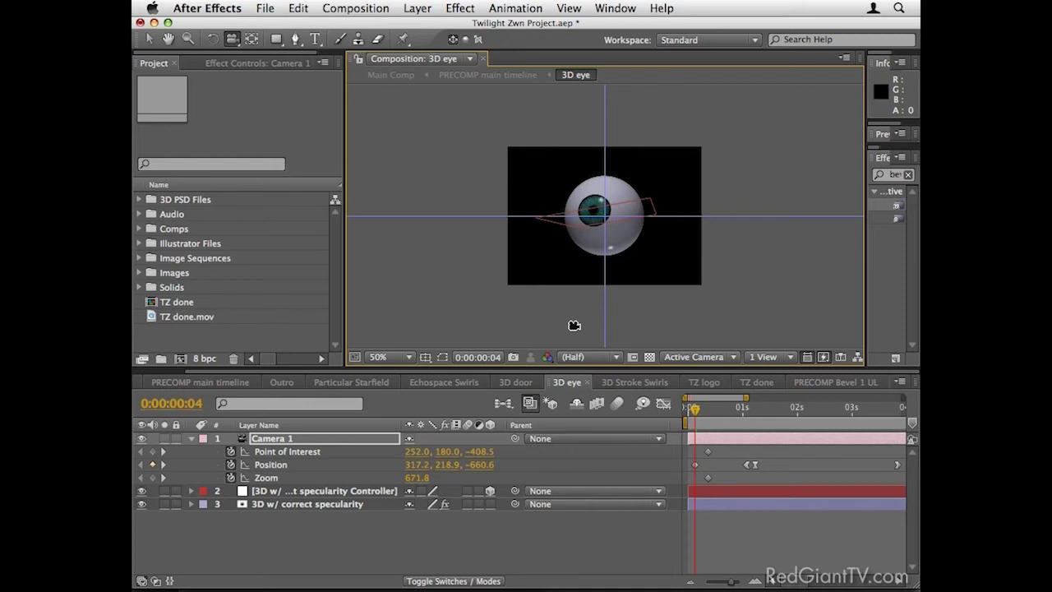
# Step: Inspect the Live Photoshop 3D effect settings on the 3D w/ correct specularity layer
pyautogui.click(369, 493)
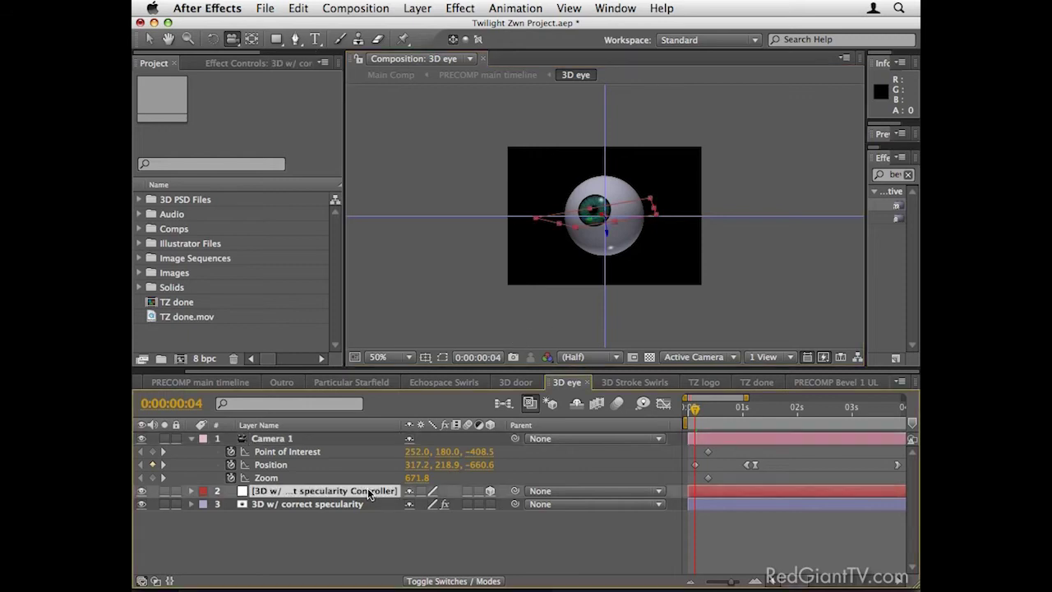
pyautogui.click(315, 506)
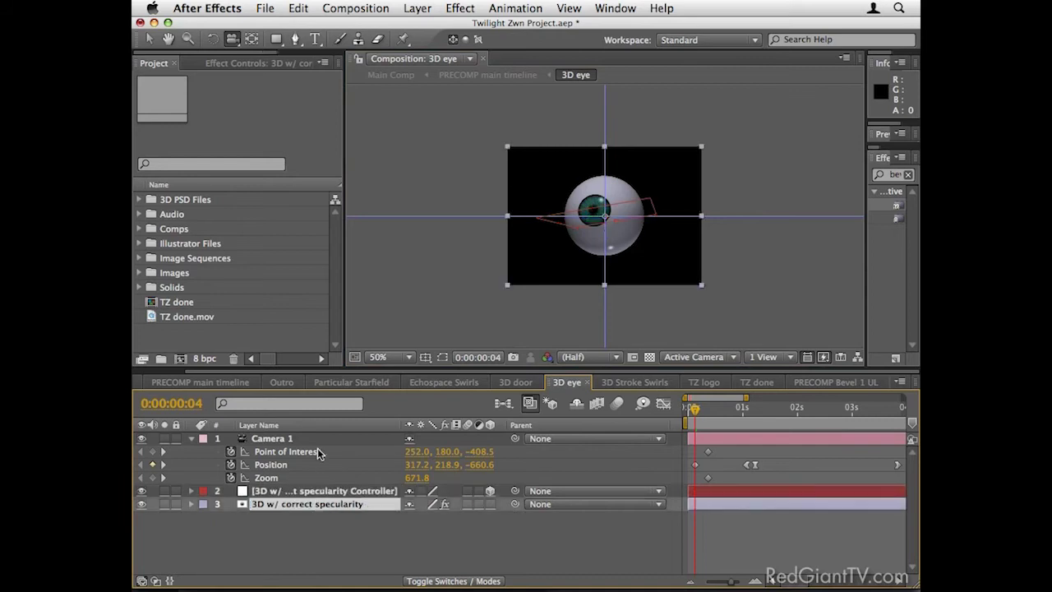
pyautogui.click(247, 63)
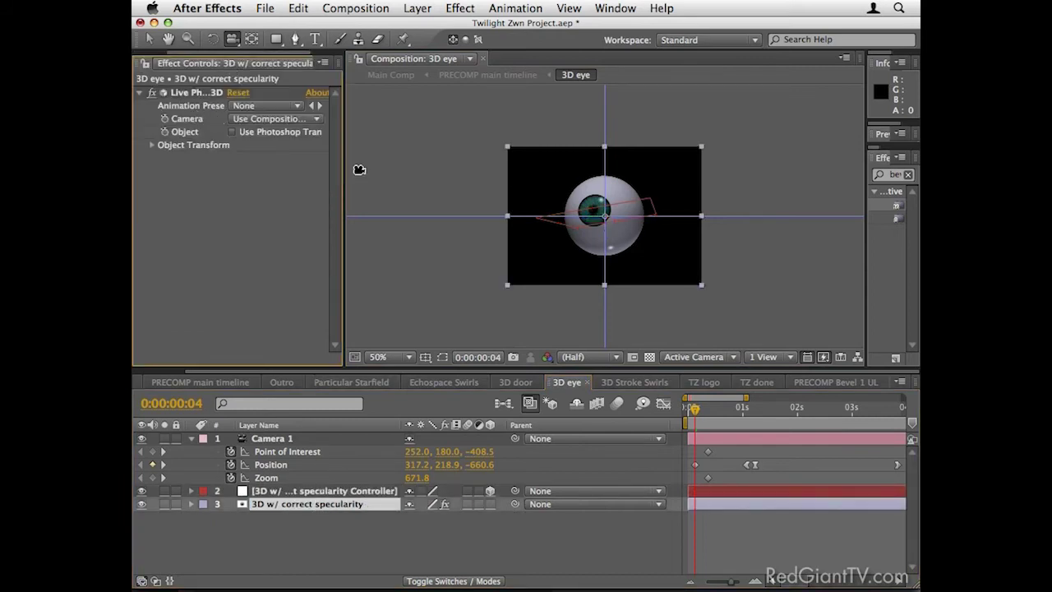
pyautogui.moveTo(344, 164); pyautogui.dragTo(304, 165)
# Step: Orbit Camera 1 around the eyeball, then scrub the finished TZ done composition
pyautogui.click(309, 442)
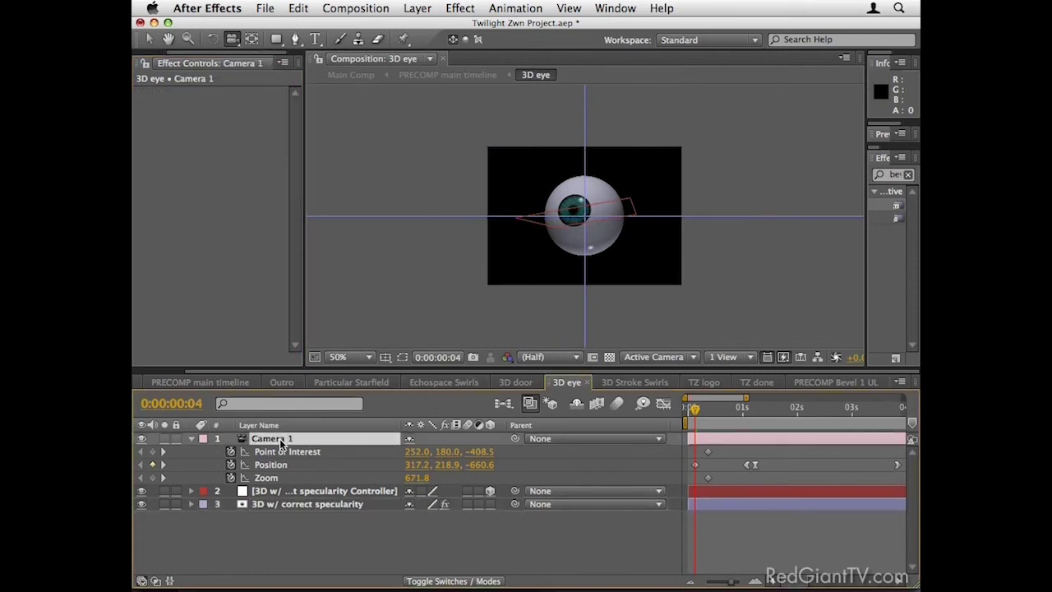
pyautogui.moveTo(593, 233); pyautogui.dragTo(617, 247)
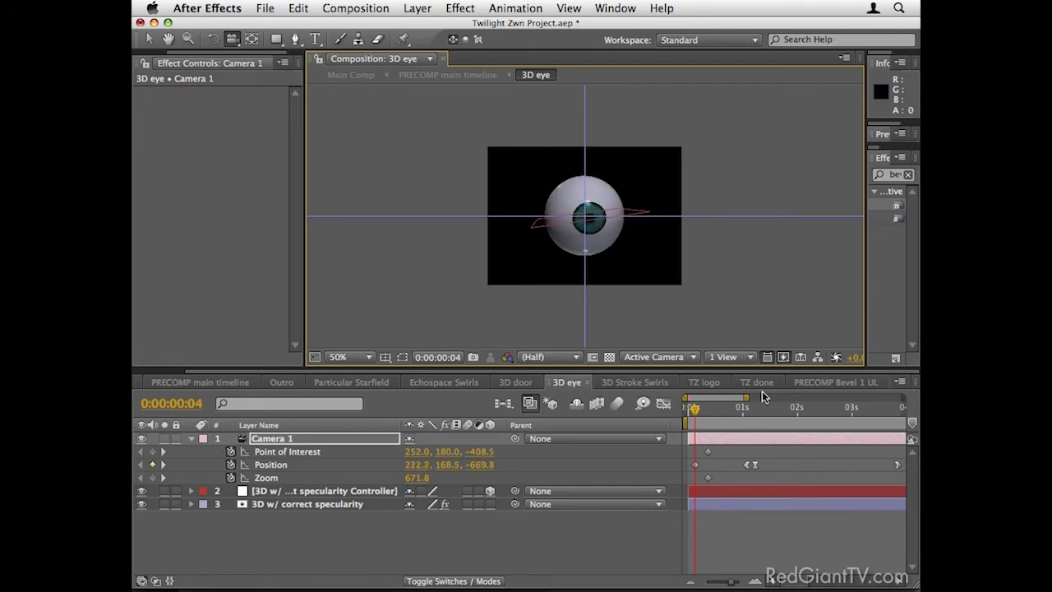
pyautogui.click(756, 382)
pyautogui.moveTo(737, 415); pyautogui.dragTo(769, 415)
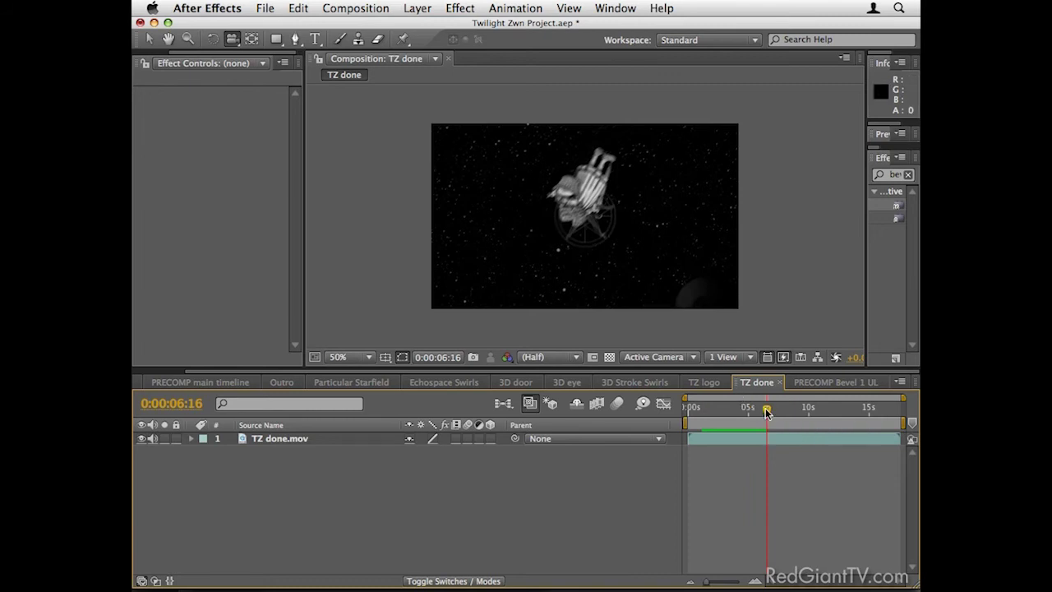
pyautogui.moveTo(767, 414); pyautogui.dragTo(773, 413)
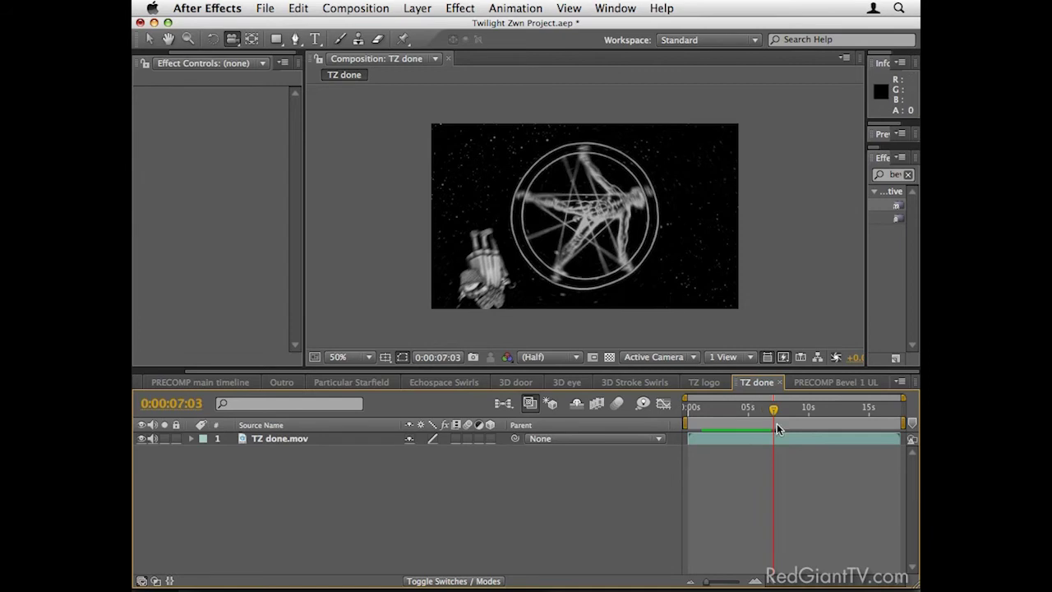
pyautogui.moveTo(775, 417); pyautogui.dragTo(781, 415)
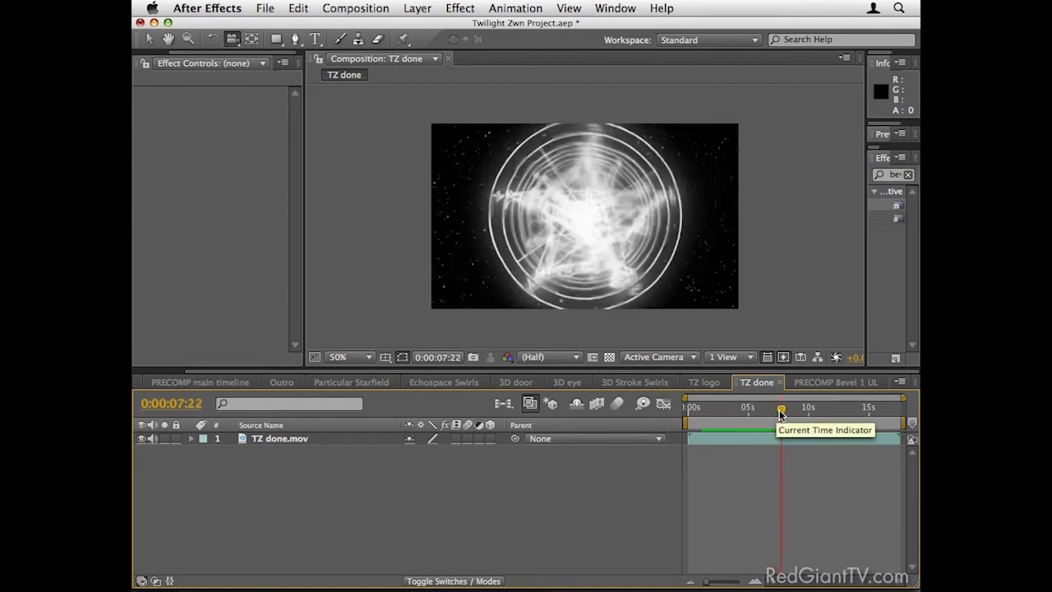
pyautogui.moveTo(782, 415)
pyautogui.mouseDown()
pyautogui.moveTo(825, 412)
pyautogui.moveTo(786, 417)
pyautogui.moveTo(797, 416)
pyautogui.mouseUp()
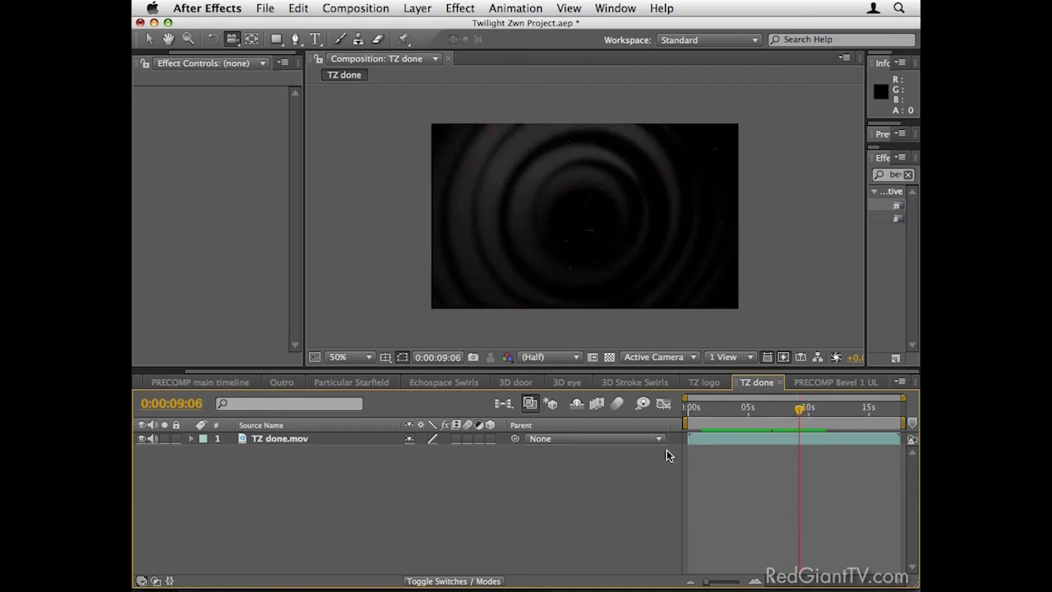
pyautogui.click(628, 383)
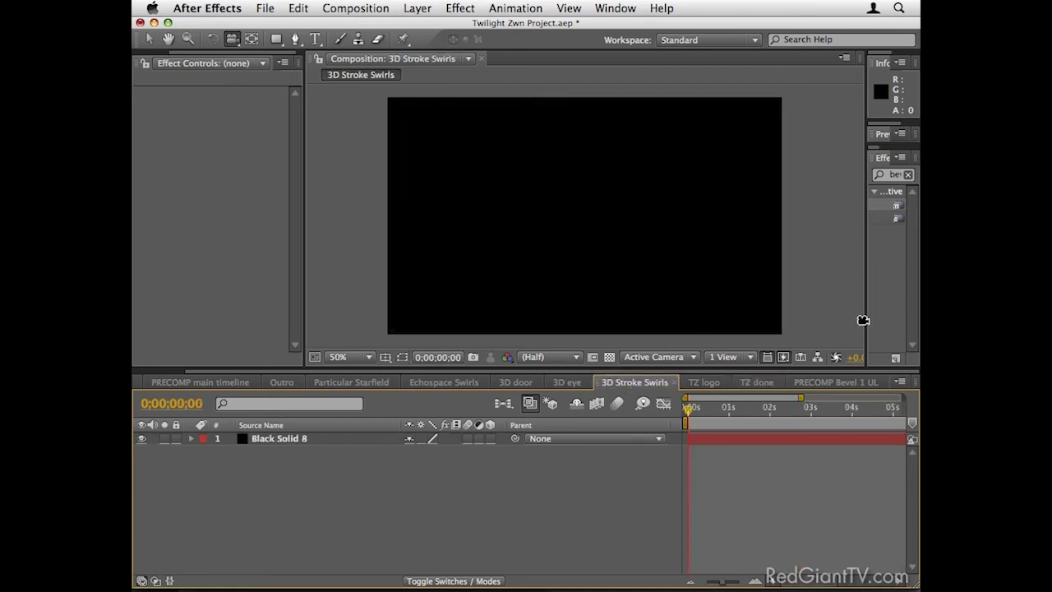
# Step: Search Effects & Presets for '3d s' and apply 3D Stroke to Black Solid 8
pyautogui.press('v')
pyautogui.moveTo(864, 293); pyautogui.dragTo(798, 272)
pyautogui.doubleClick(847, 175)
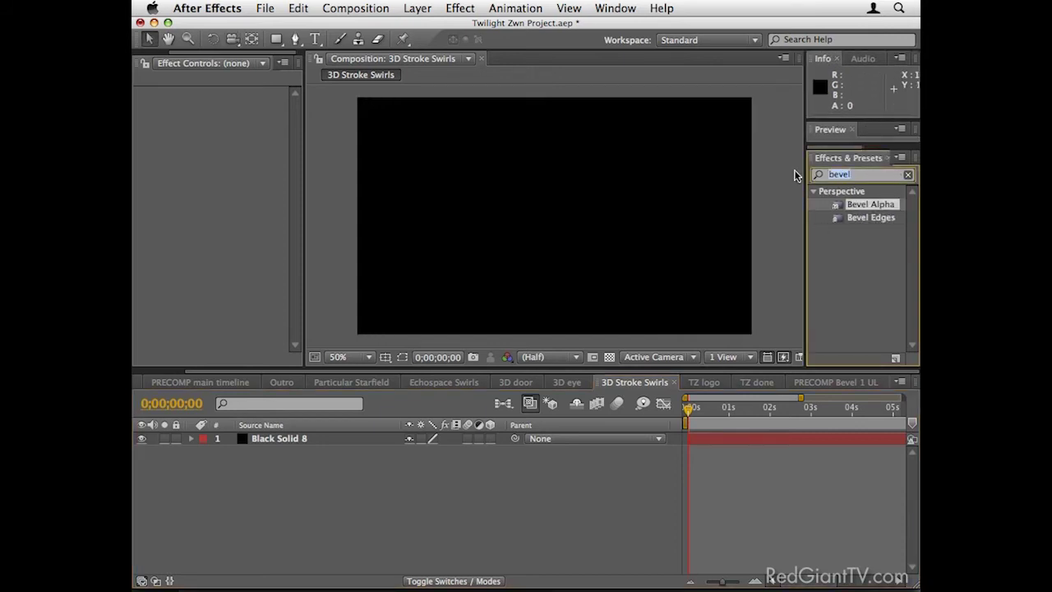
pyautogui.write('3d s')
pyautogui.moveTo(867, 204); pyautogui.dragTo(625, 269)
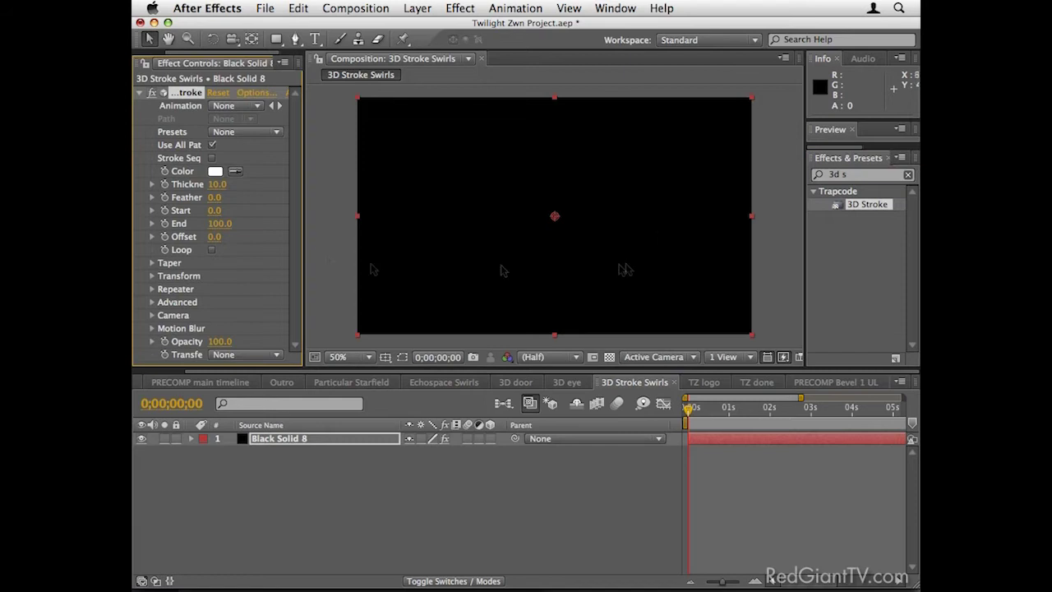
pyautogui.moveTo(303, 243); pyautogui.dragTo(347, 252)
pyautogui.moveTo(345, 374); pyautogui.dragTo(357, 423)
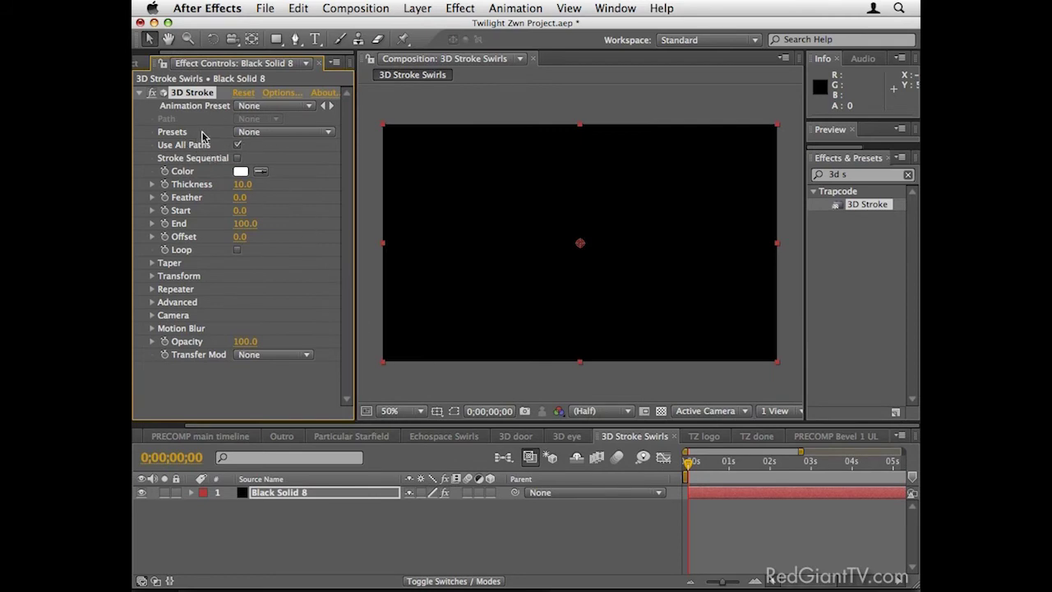
pyautogui.click(277, 133)
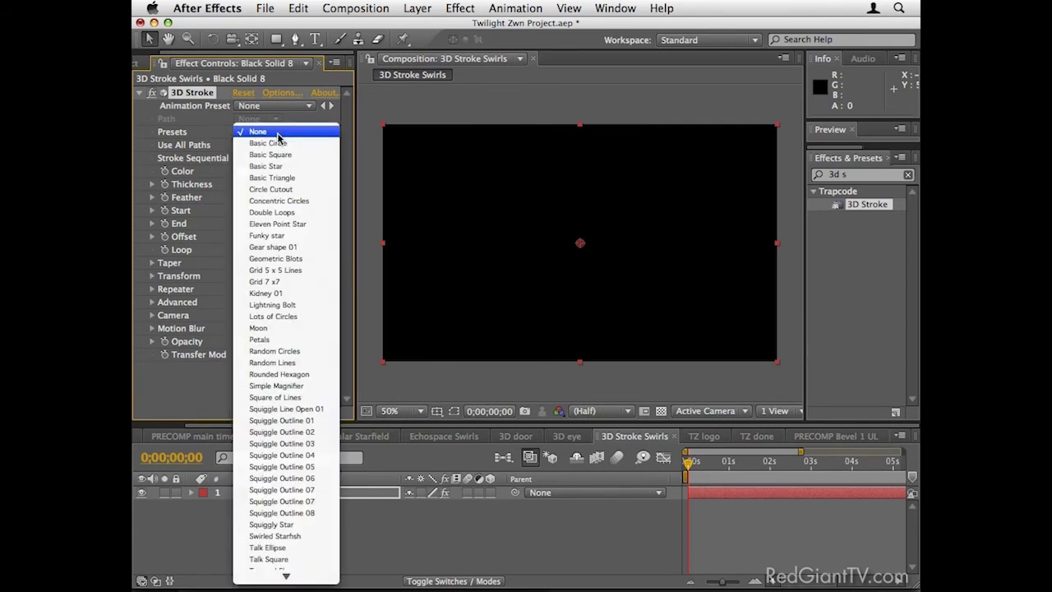
# Step: Apply the Concentric Circles preset to 3D Stroke and enable Taper
pyautogui.click(296, 205)
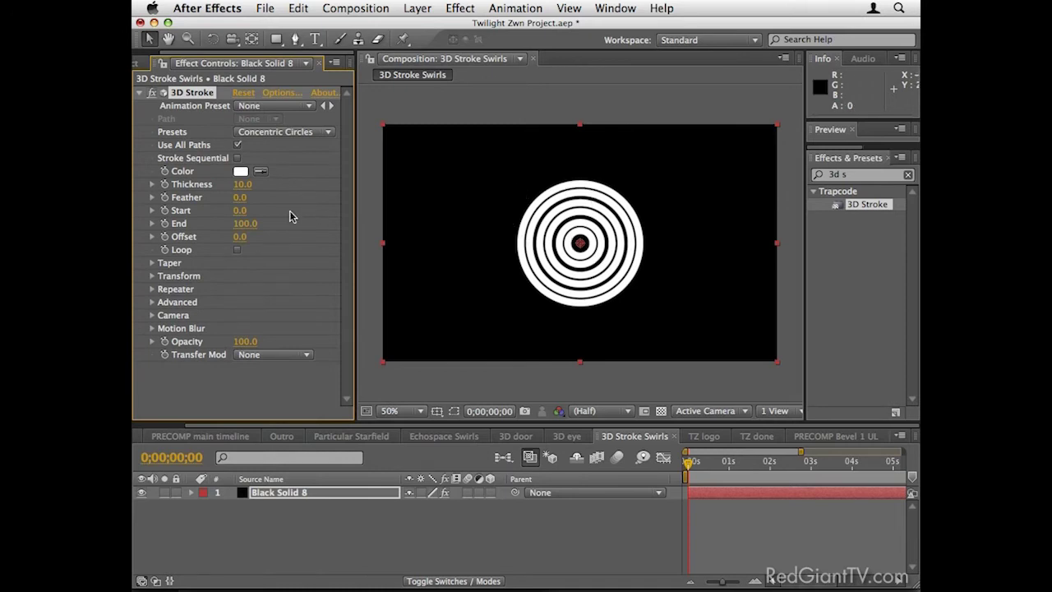
pyautogui.click(152, 263)
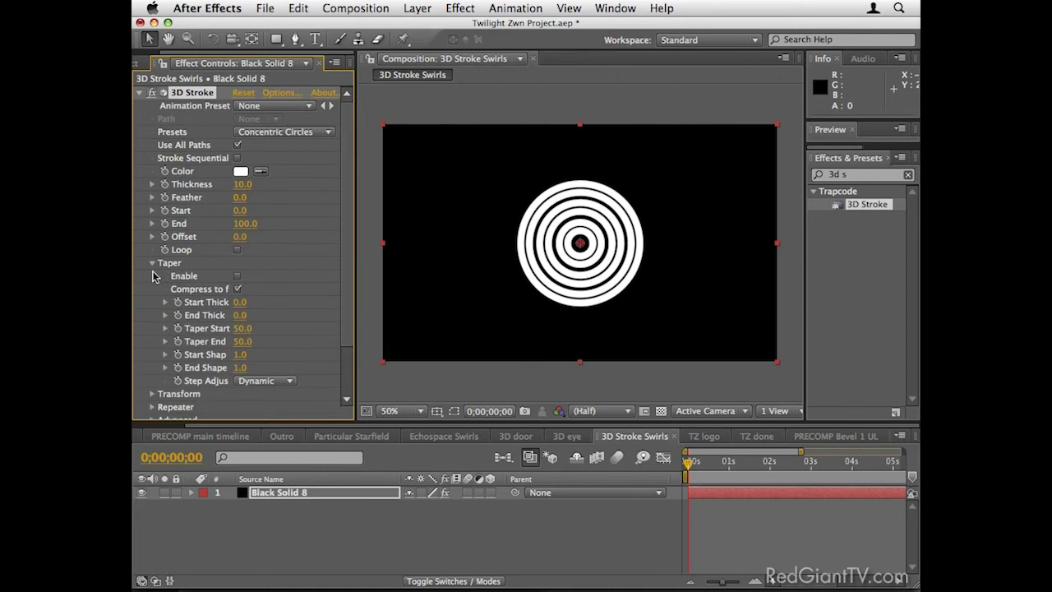
pyautogui.click(238, 276)
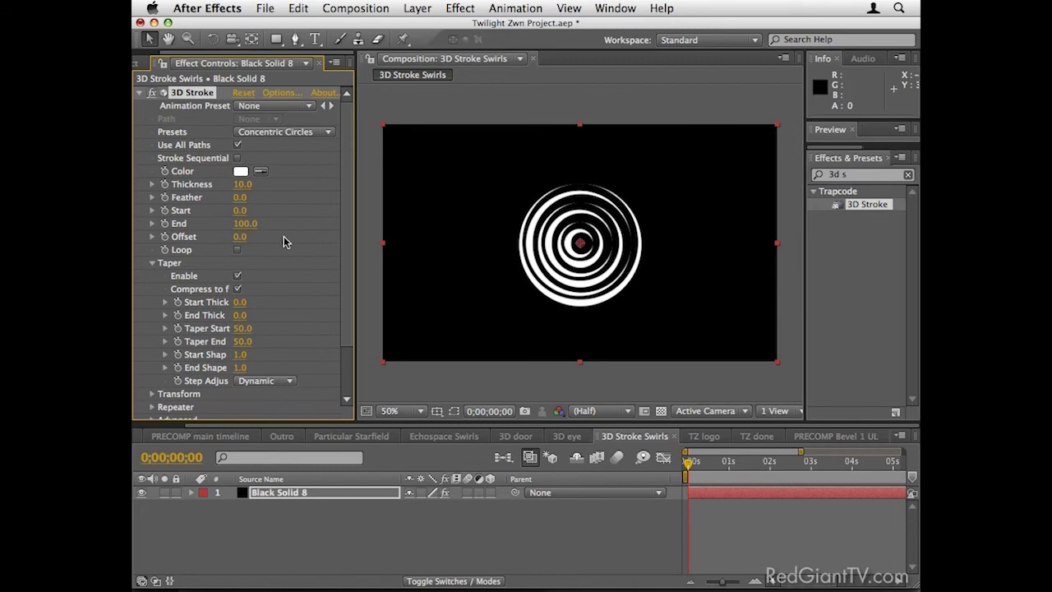
# Step: Set stroke Thickness to 13, turn on Loop, and raise Offset to 70
pyautogui.click(242, 184)
pyautogui.press('Return')
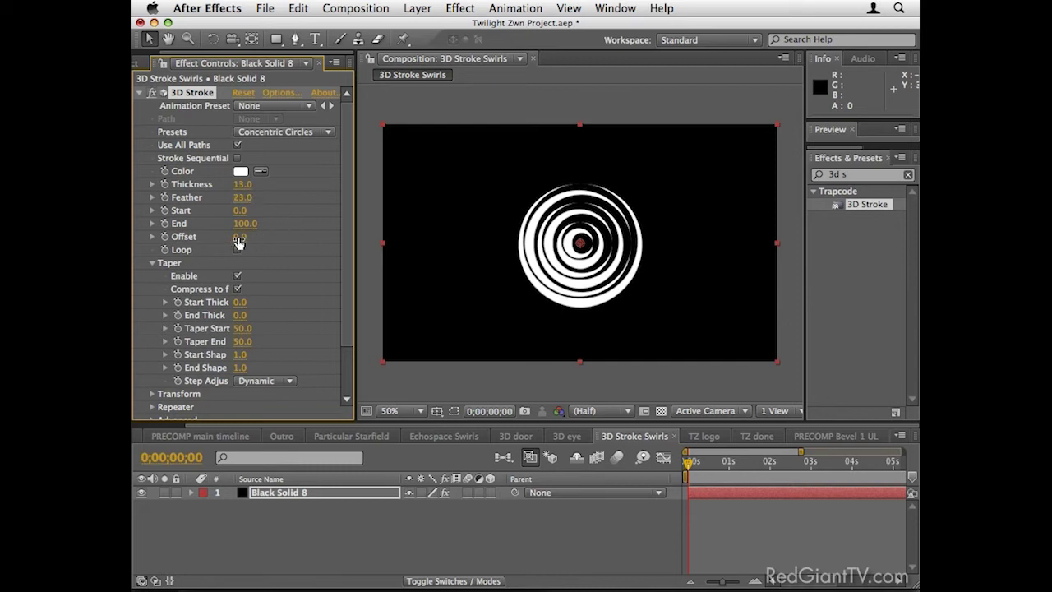
pyautogui.moveTo(239, 237)
pyautogui.mouseDown()
pyautogui.moveTo(319, 232)
pyautogui.moveTo(269, 237)
pyautogui.mouseUp()
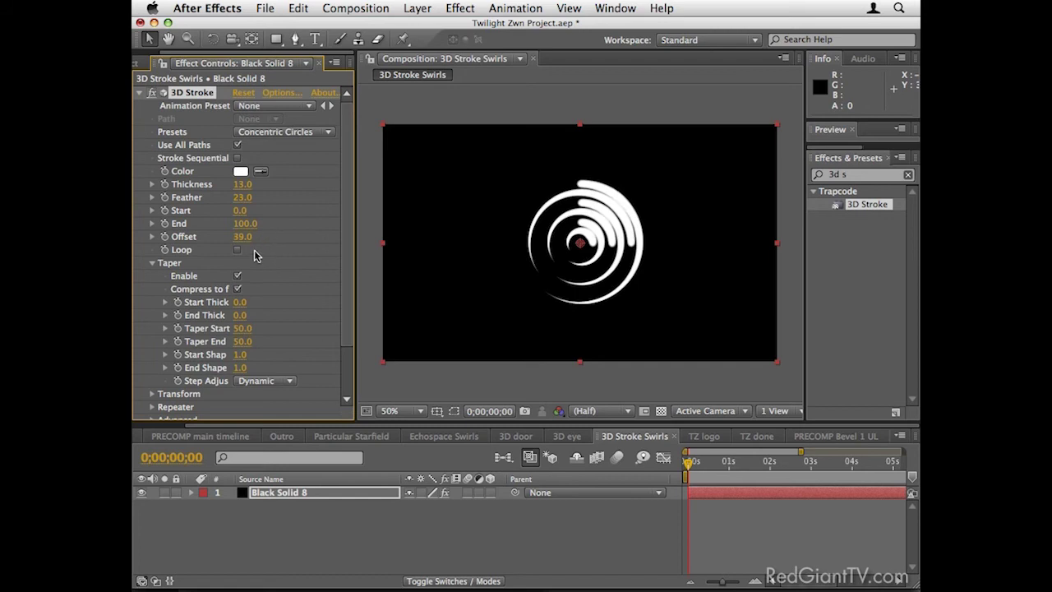
pyautogui.click(238, 251)
pyautogui.moveTo(242, 237); pyautogui.dragTo(276, 237)
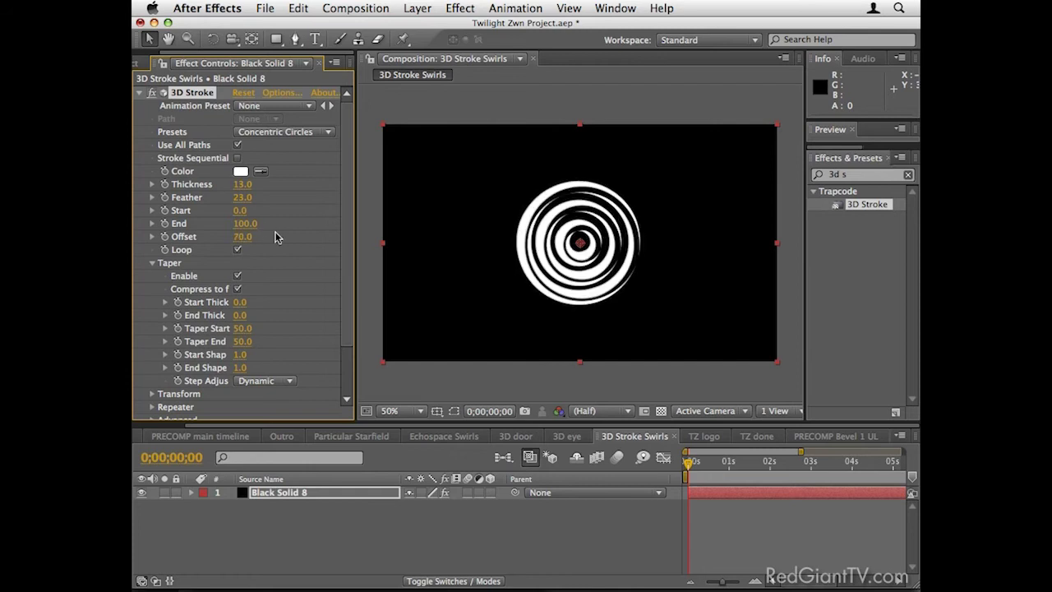
pyautogui.scroll(-3, 288, 238)
# Step: Set 3D Stroke Z Position -230, Bend 0.3 and Bend Axis -64°, then view TZ done
pyautogui.click(152, 334)
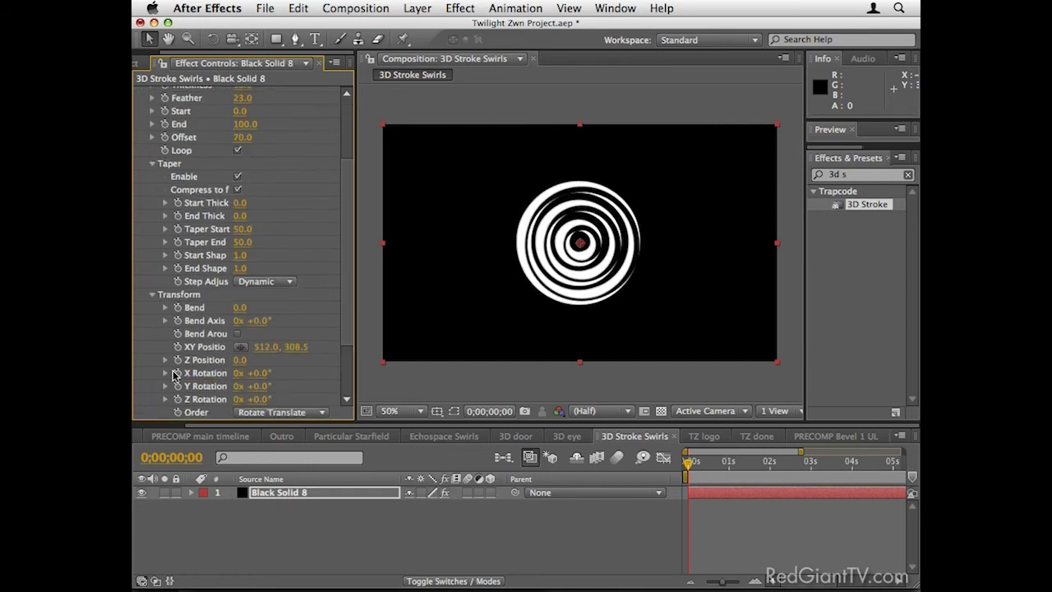
pyautogui.scroll(-4, 280, 355)
pyautogui.moveTo(239, 314); pyautogui.dragTo(226, 316)
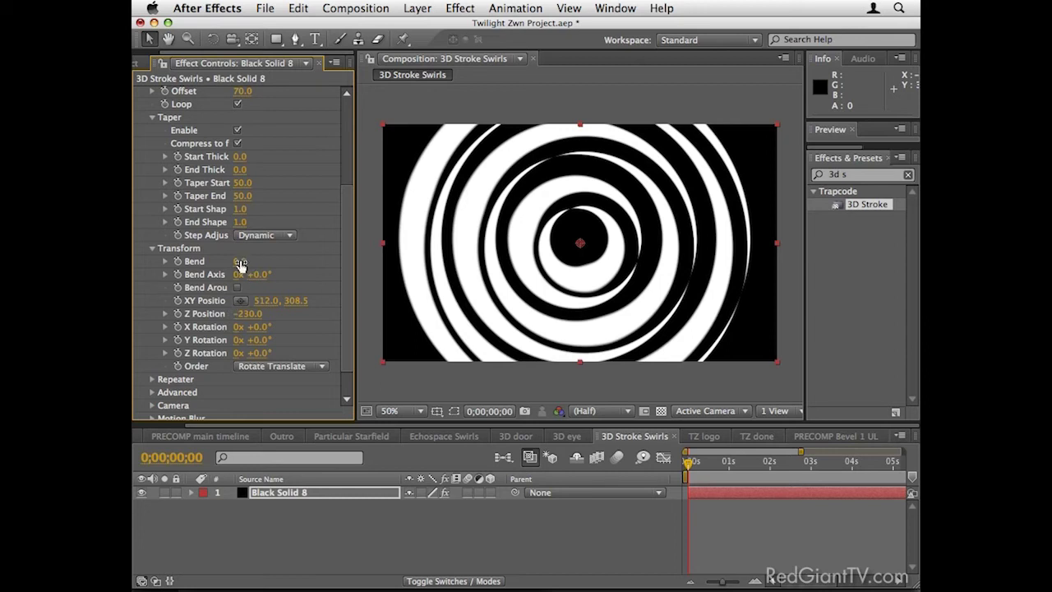
pyautogui.moveTo(240, 260); pyautogui.dragTo(265, 260)
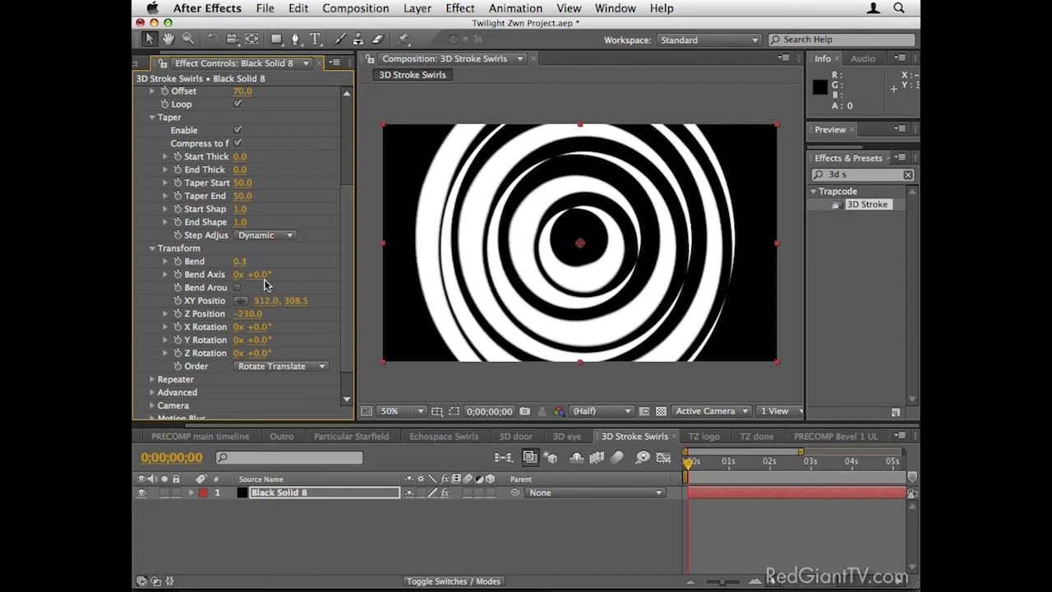
pyautogui.moveTo(260, 274); pyautogui.dragTo(237, 304)
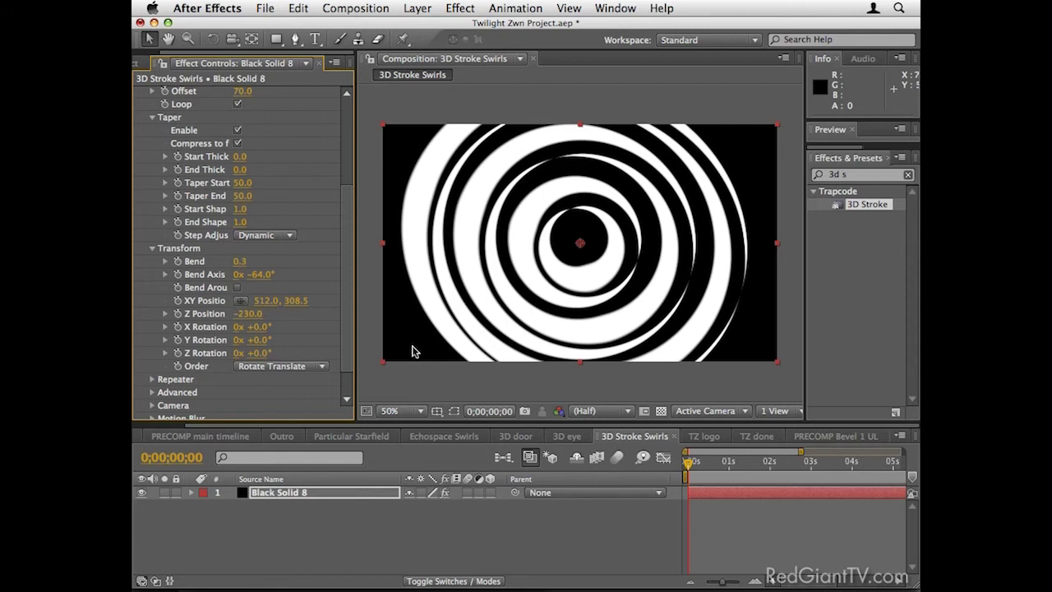
pyautogui.click(756, 437)
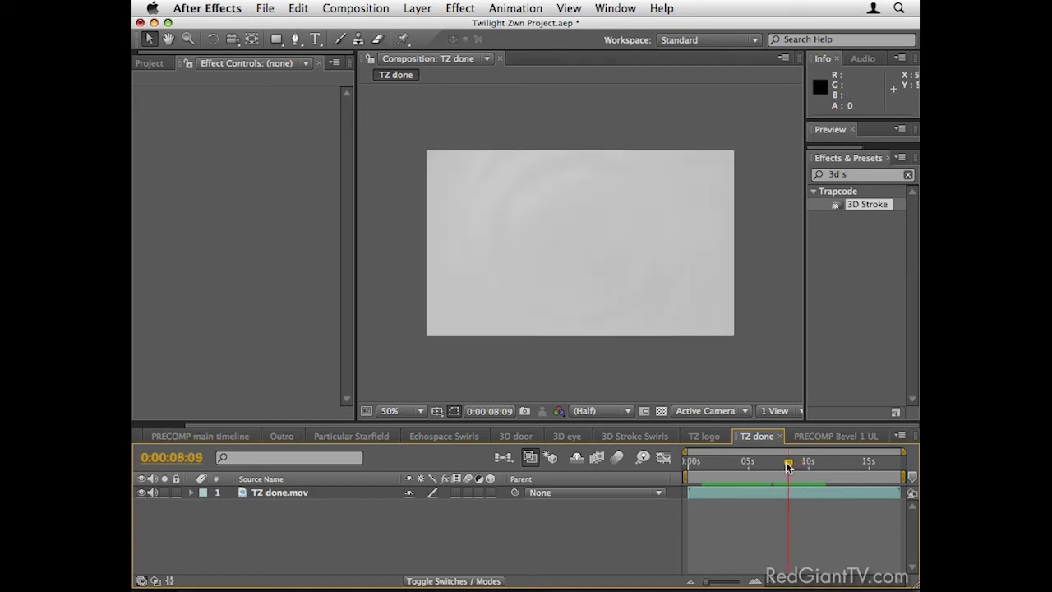
# Step: Scrub TZ done and the 3D Stroke Swirls composition to review the swirls
pyautogui.moveTo(799, 465); pyautogui.dragTo(808, 466)
pyautogui.click(636, 436)
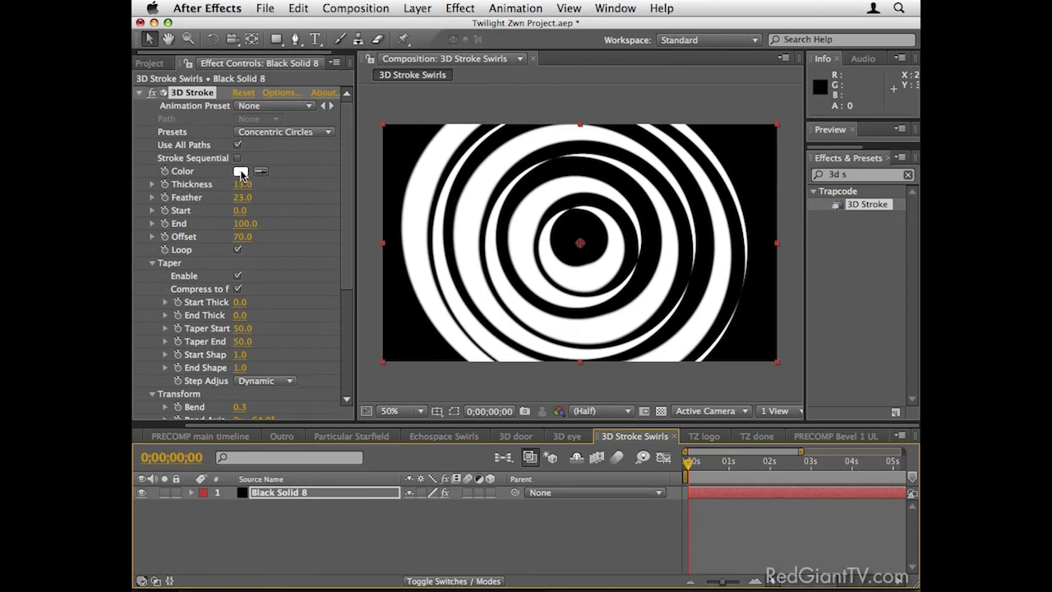
pyautogui.moveTo(691, 465); pyautogui.dragTo(758, 469)
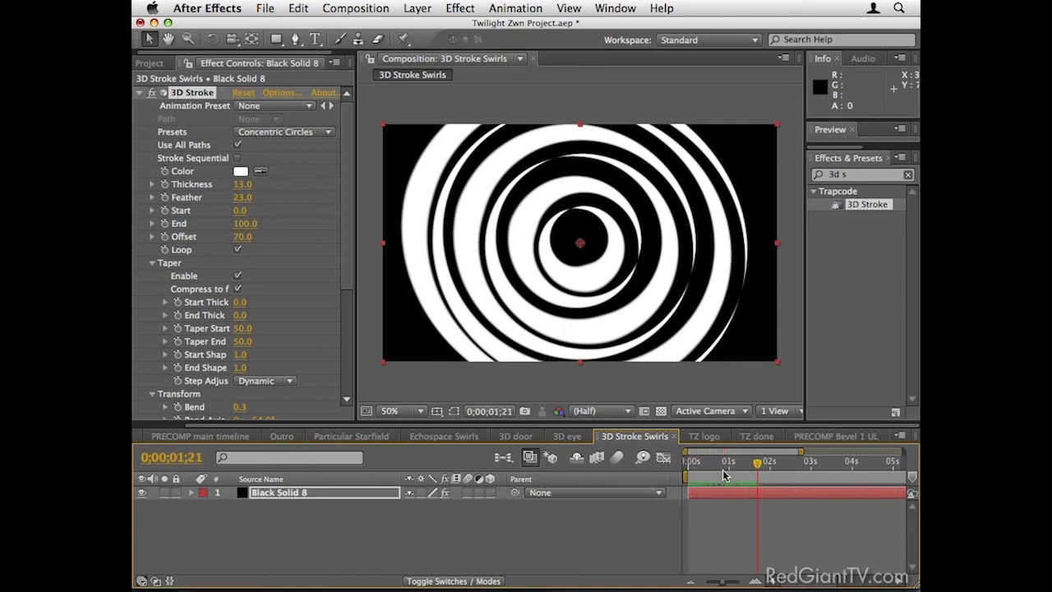
# Step: Open the TZ logo composition, then bring twilight zwn text.ai forward in Illustrator
pyautogui.click(709, 440)
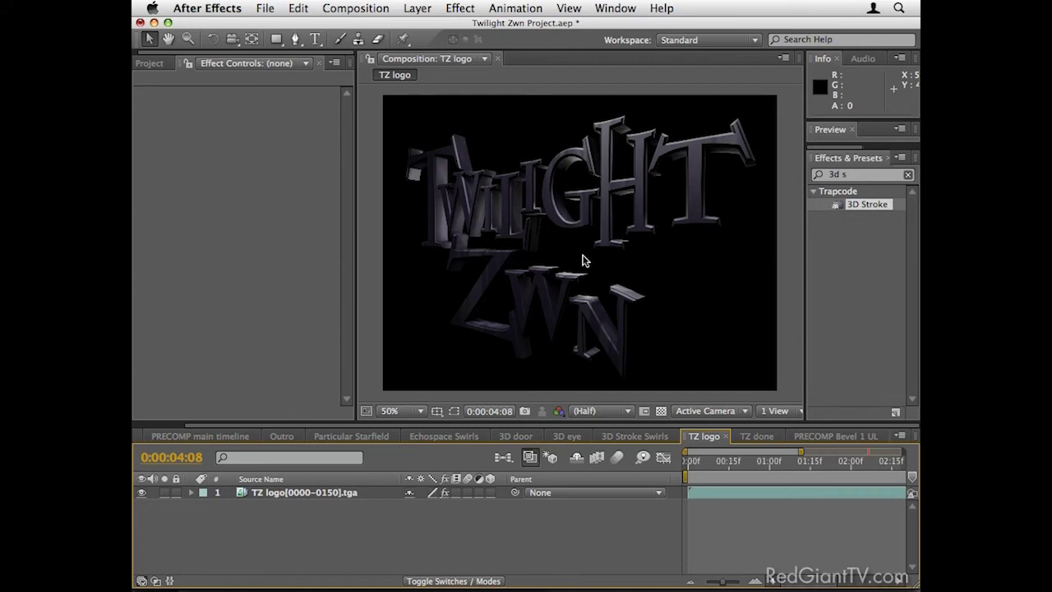
pyautogui.press('super+Tab')
pyautogui.click(646, 302)
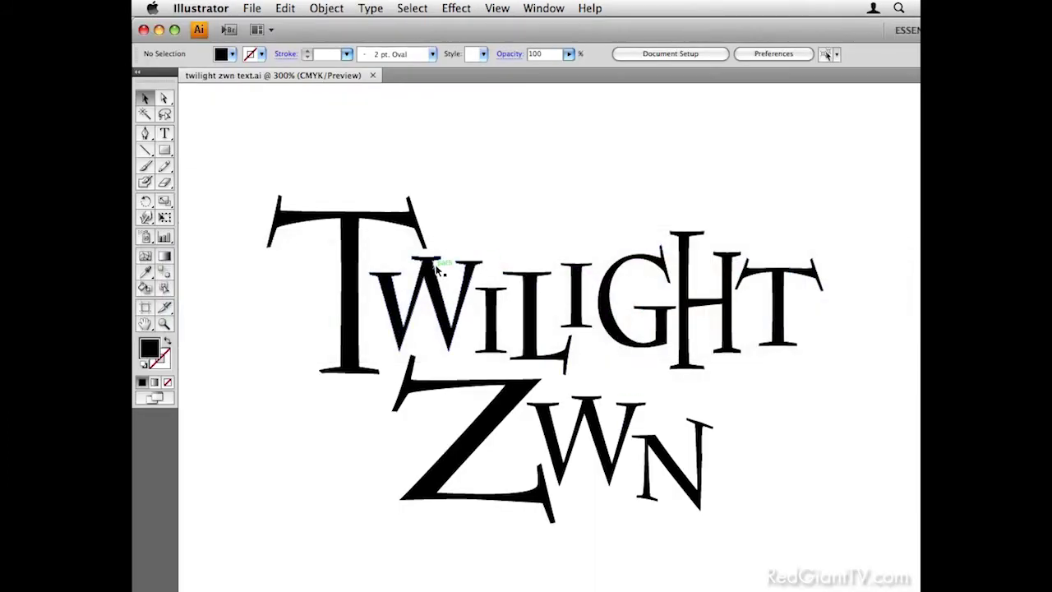
# Step: Rotate the anchors of the T's upper-left serif in TWILIGHT, then switch to Cinema 4D
pyautogui.click(164, 98)
pyautogui.moveTo(237, 175); pyautogui.dragTo(291, 280)
pyautogui.click(145, 202)
pyautogui.moveTo(264, 198)
pyautogui.mouseDown()
pyautogui.moveTo(270, 191)
pyautogui.moveTo(273, 203)
pyautogui.mouseUp()
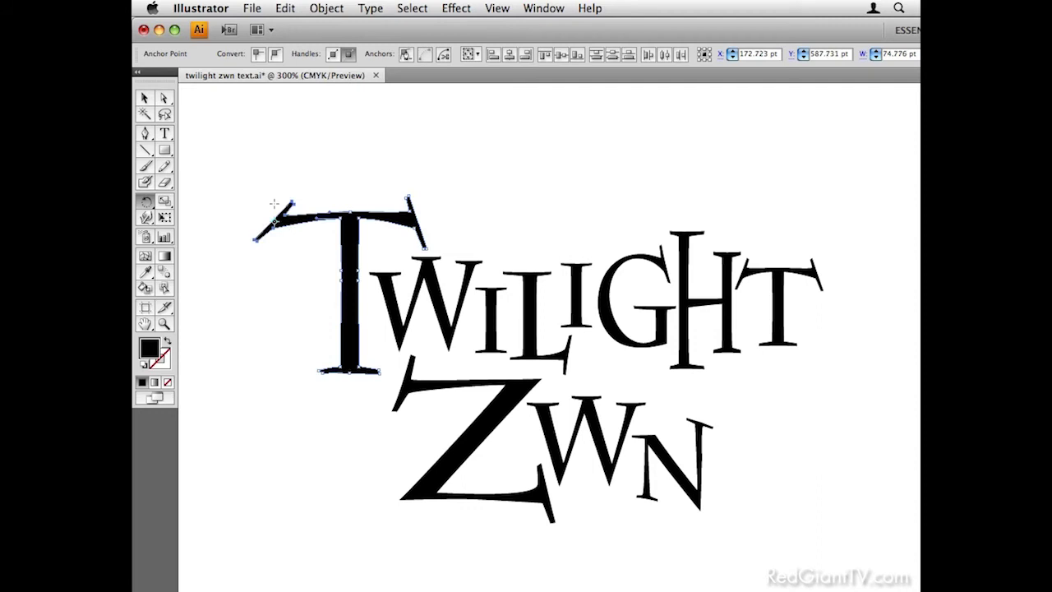
pyautogui.press('super+Tab')
pyautogui.press('super+Tab')
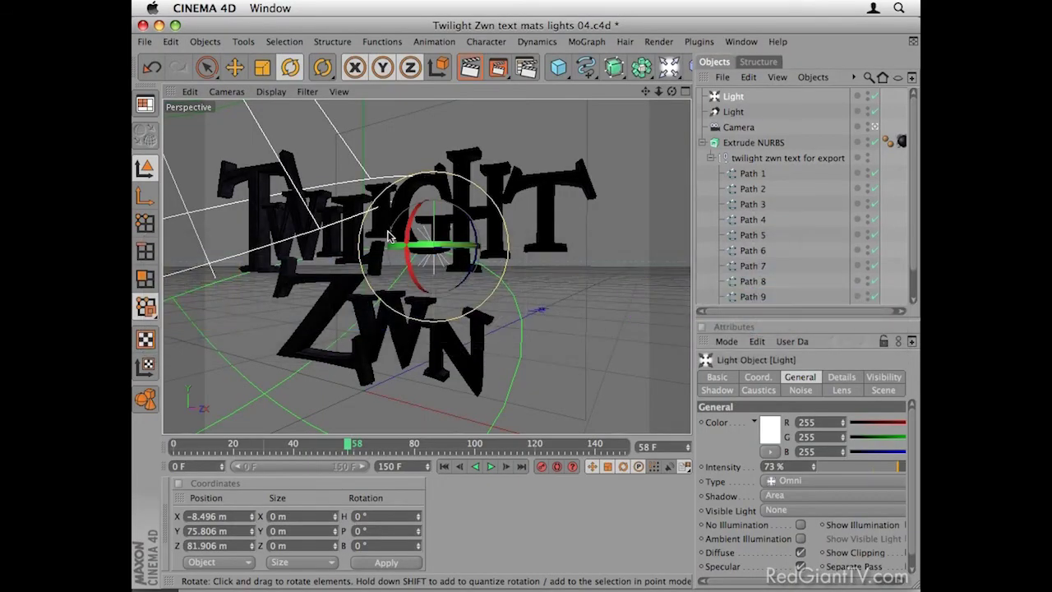
# Step: Delete the texture tag from the extruded Twilight Zwn text object
pyautogui.click(421, 193)
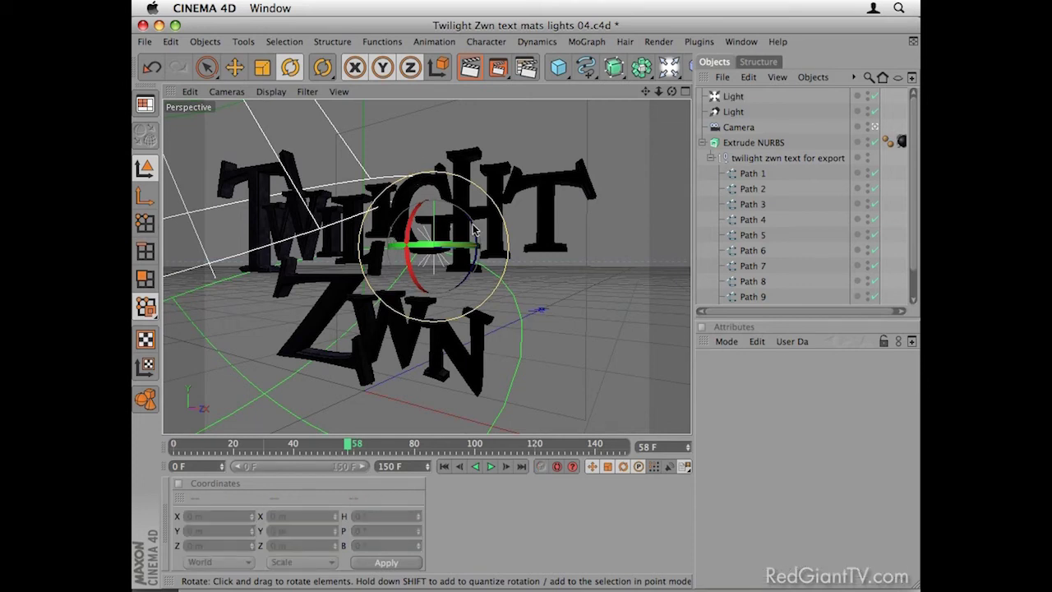
pyautogui.click(530, 202)
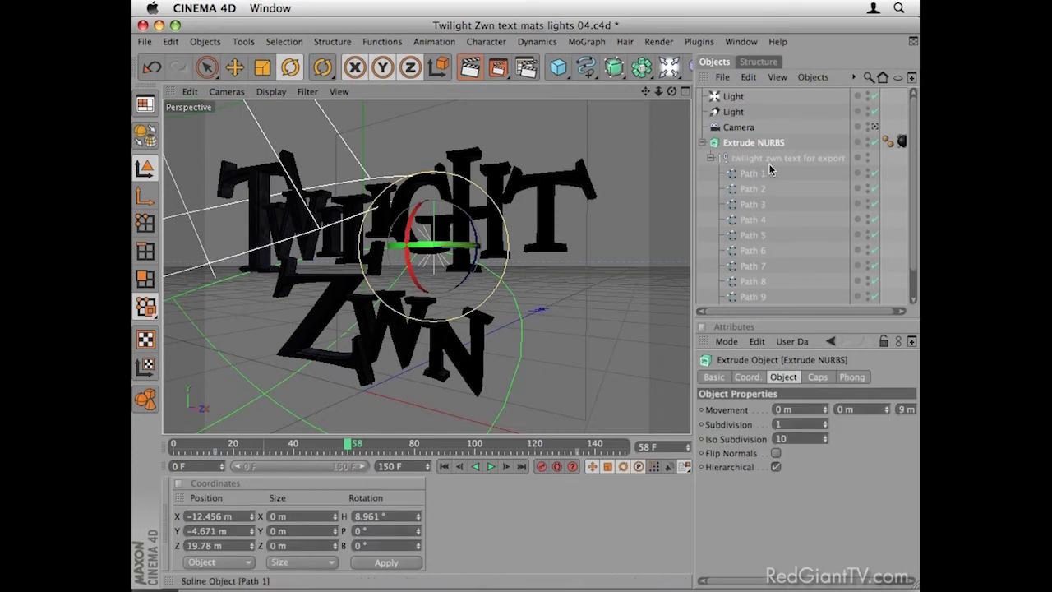
pyautogui.click(902, 141)
pyautogui.press('Delete')
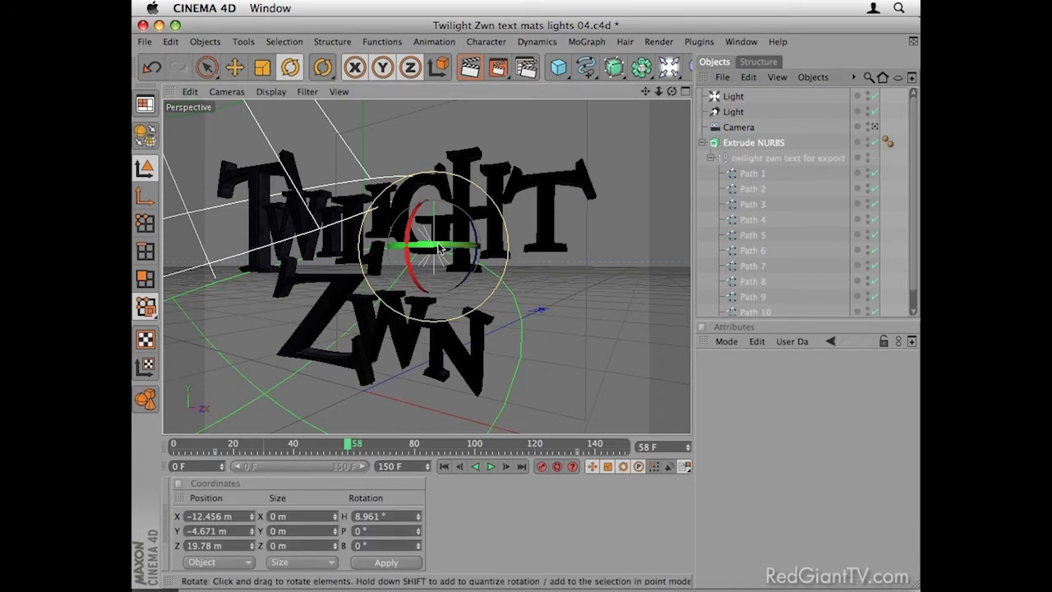
# Step: Maximize the Perspective view, orbit and zoom around the extruded letters, then return to After Effects
pyautogui.click(685, 91)
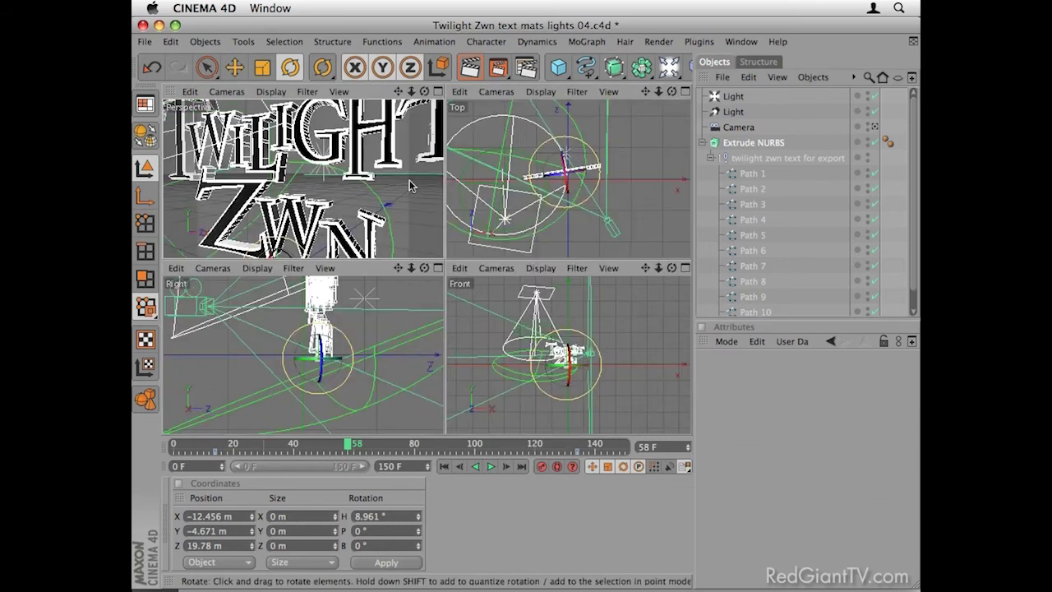
pyautogui.click(438, 91)
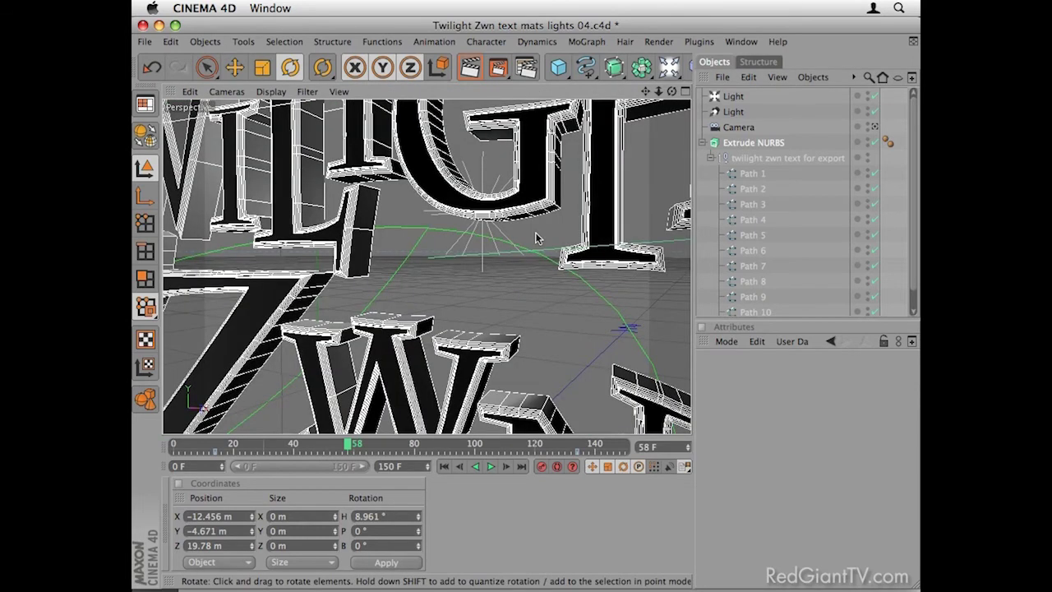
pyautogui.scroll(3, 533, 230)
pyautogui.moveTo(514, 372); pyautogui.dragTo(323, 380)
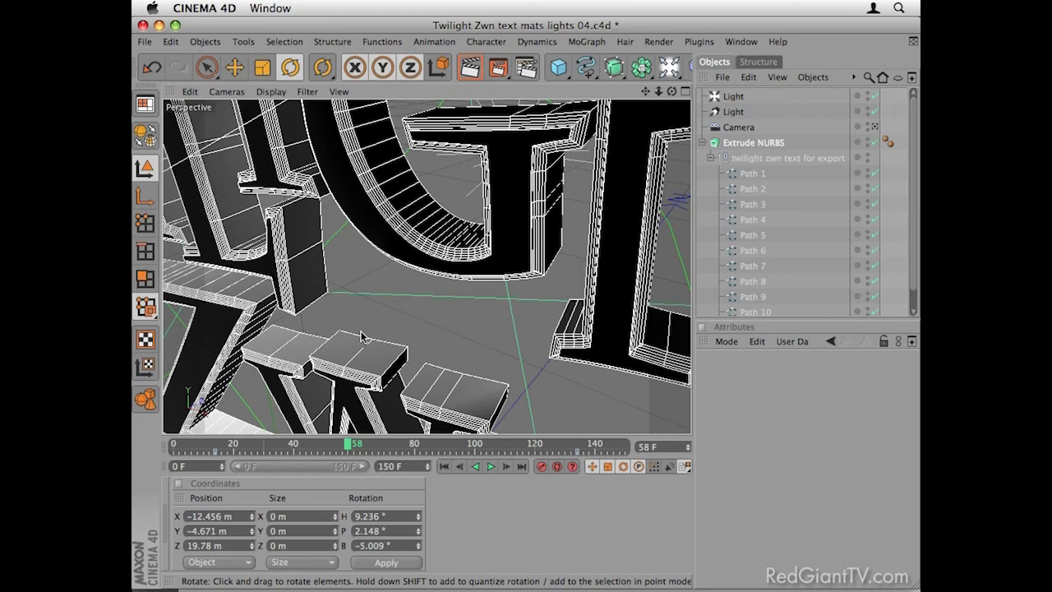
pyautogui.scroll(-10, 380, 323)
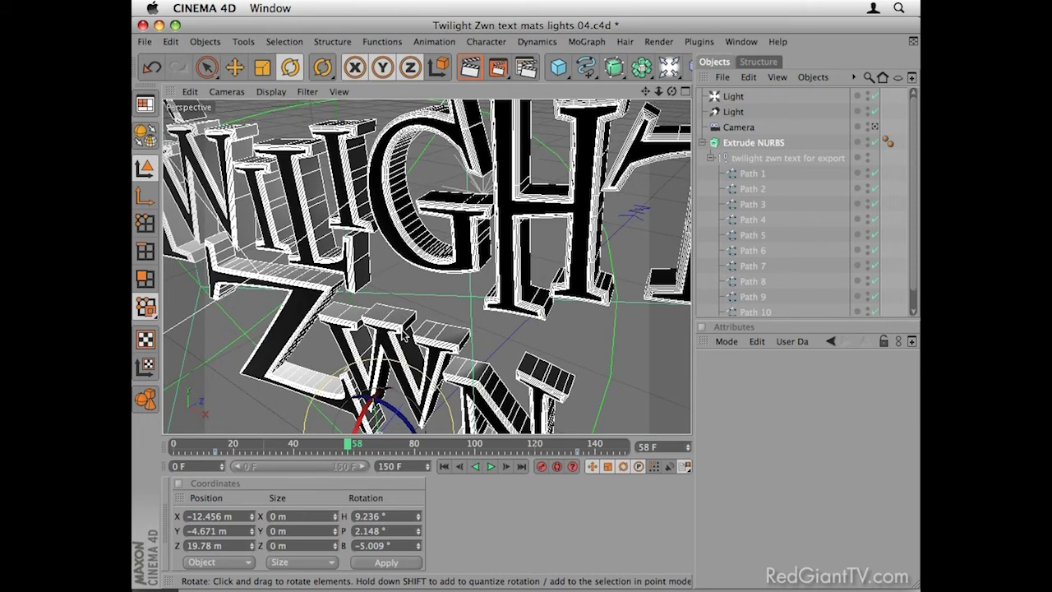
pyautogui.scroll(10, 393, 334)
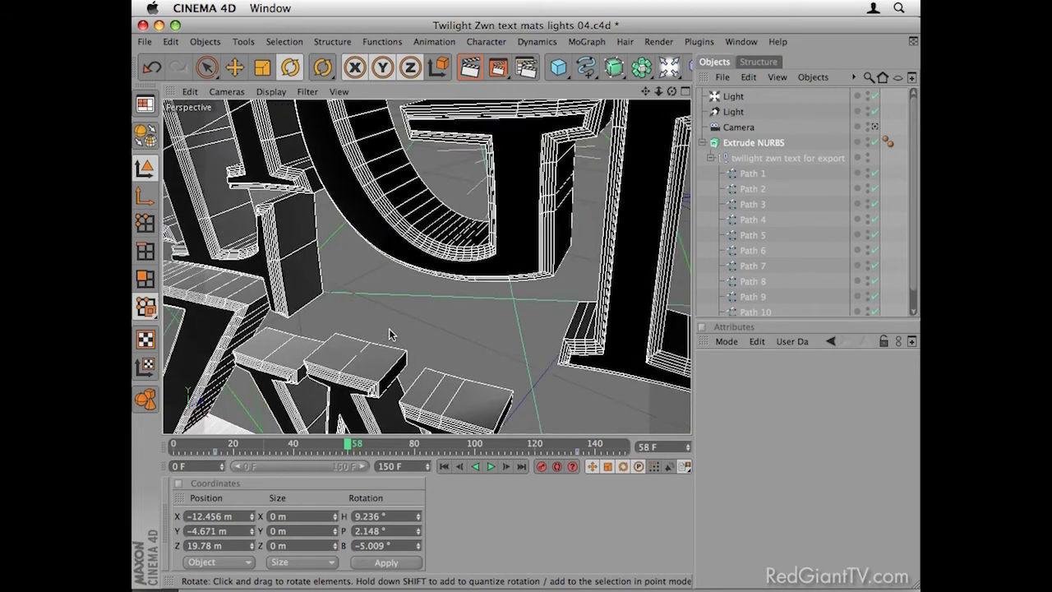
pyautogui.scroll(3, 390, 331)
pyautogui.scroll(-3, 390, 331)
pyautogui.press('super+Tab')
pyautogui.press('super+Tab')
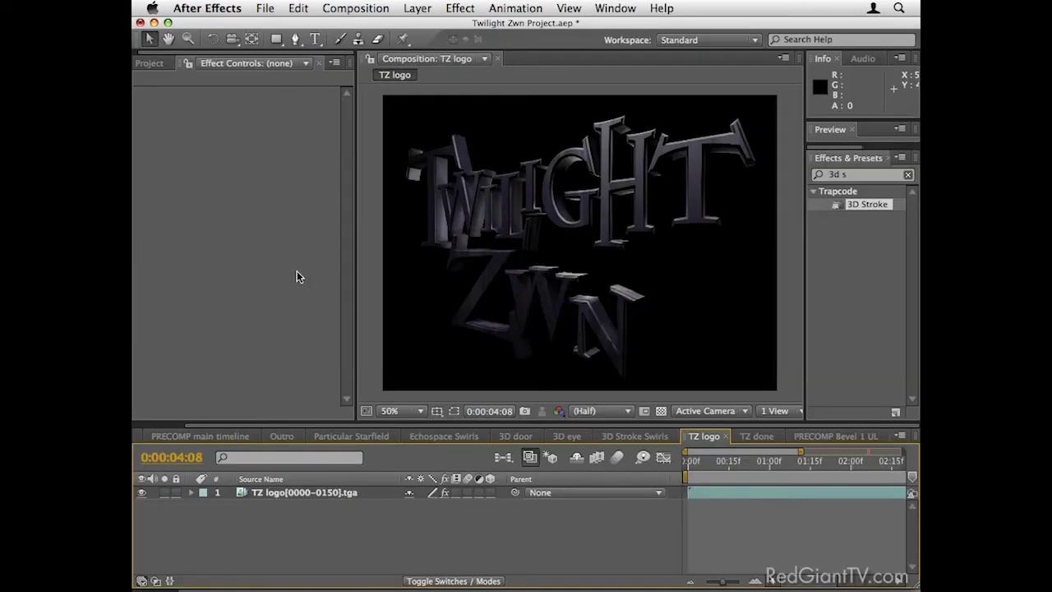
pyautogui.moveTo(709, 465); pyautogui.dragTo(763, 466)
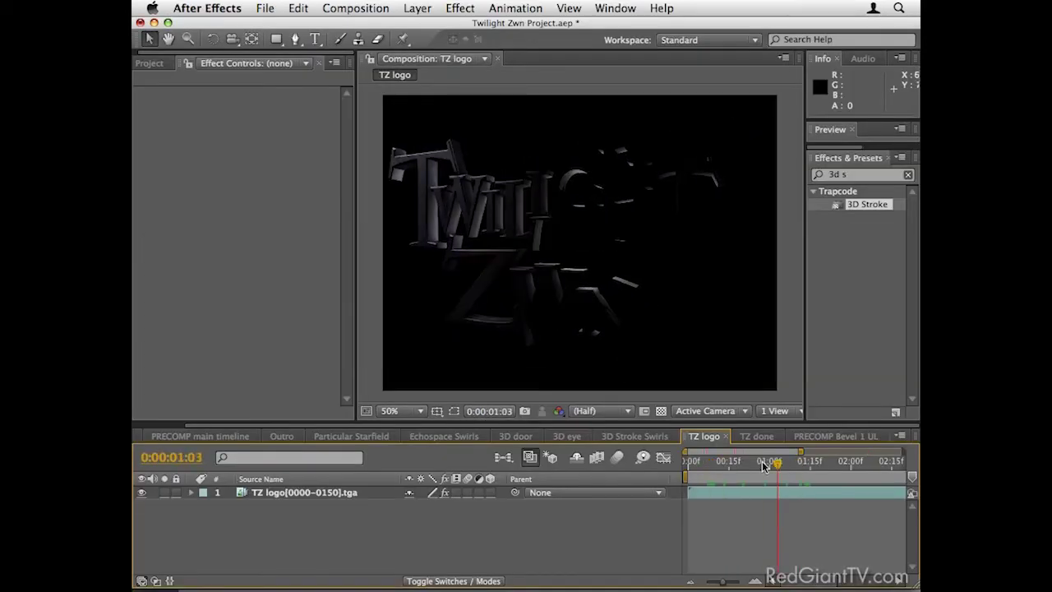
pyautogui.press('KP_0')
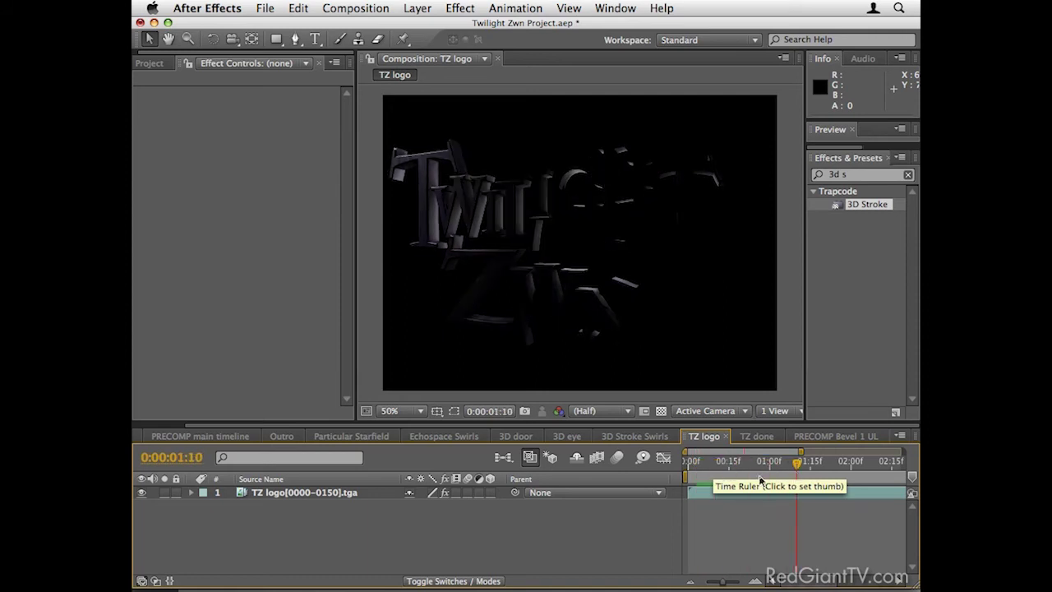
pyautogui.click(289, 492)
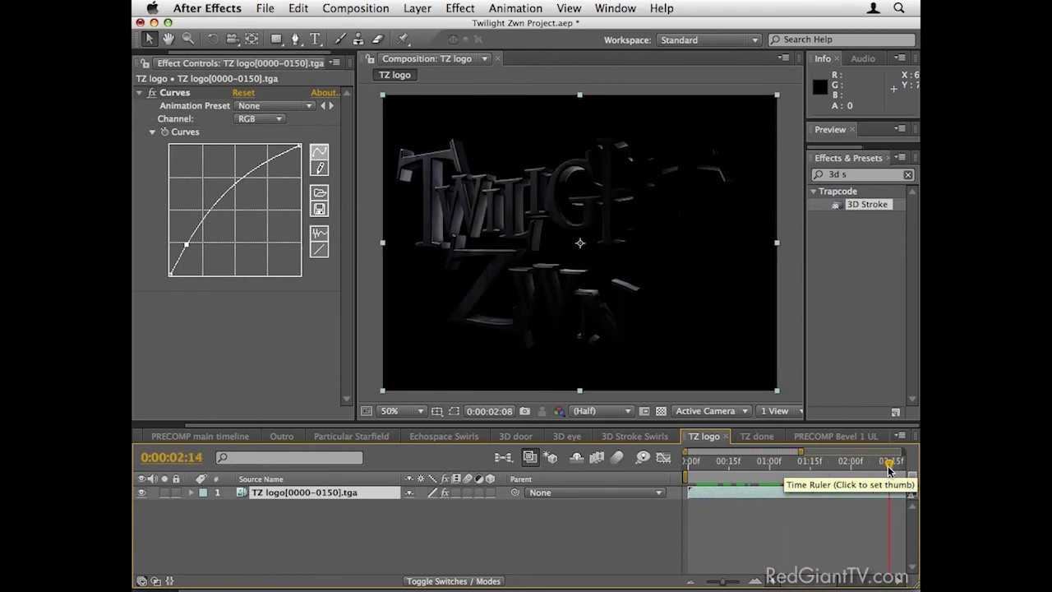
pyautogui.click(836, 462)
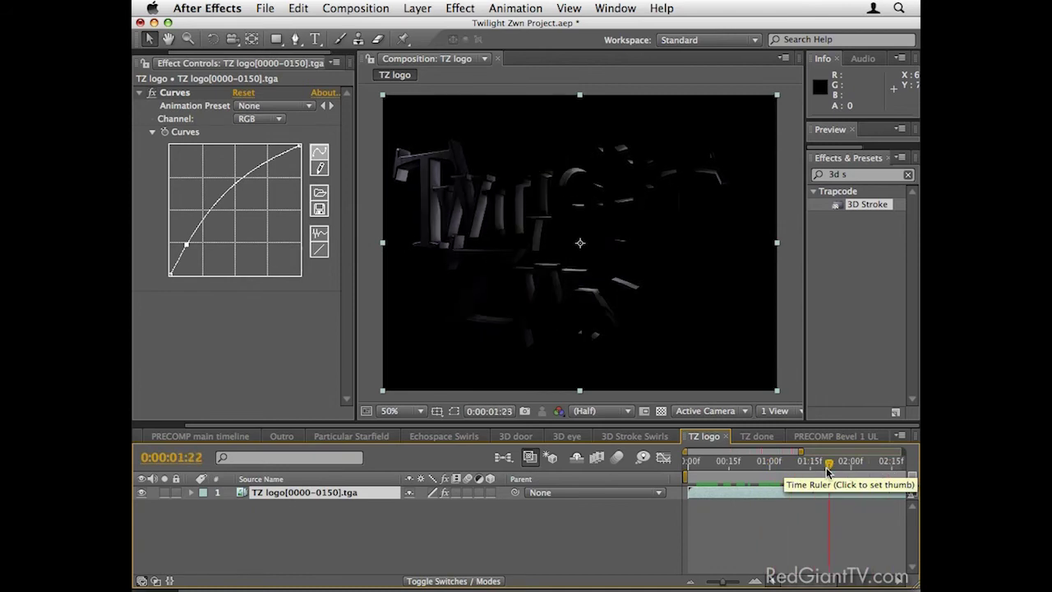
pyautogui.click(491, 494)
pyautogui.press('r')
pyautogui.moveTo(430, 534); pyautogui.dragTo(360, 526)
pyautogui.hotkey('ctrl', 'z')
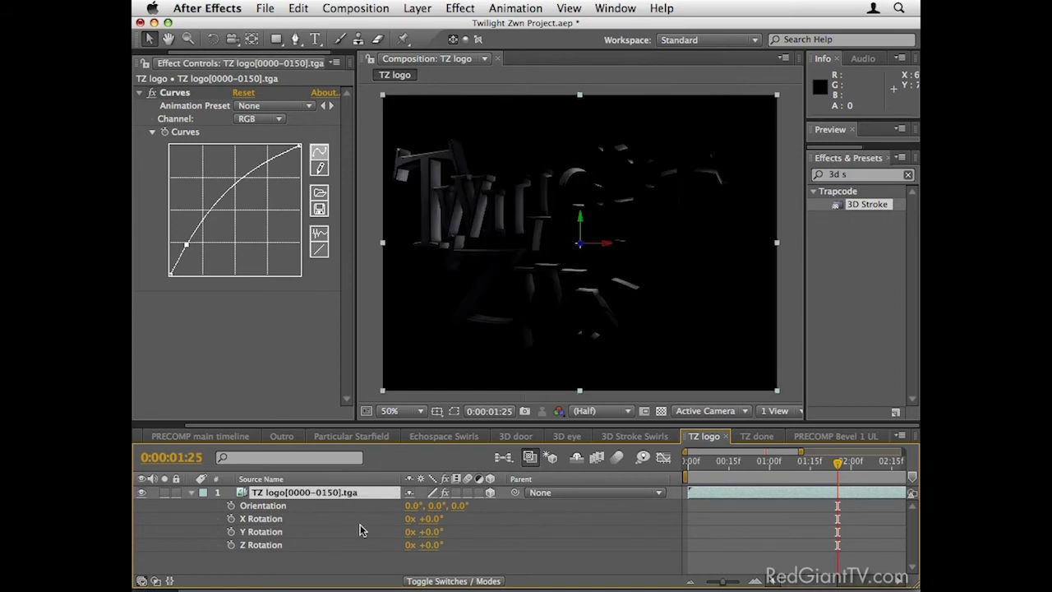
pyautogui.click(490, 494)
pyautogui.moveTo(747, 461); pyautogui.dragTo(724, 466)
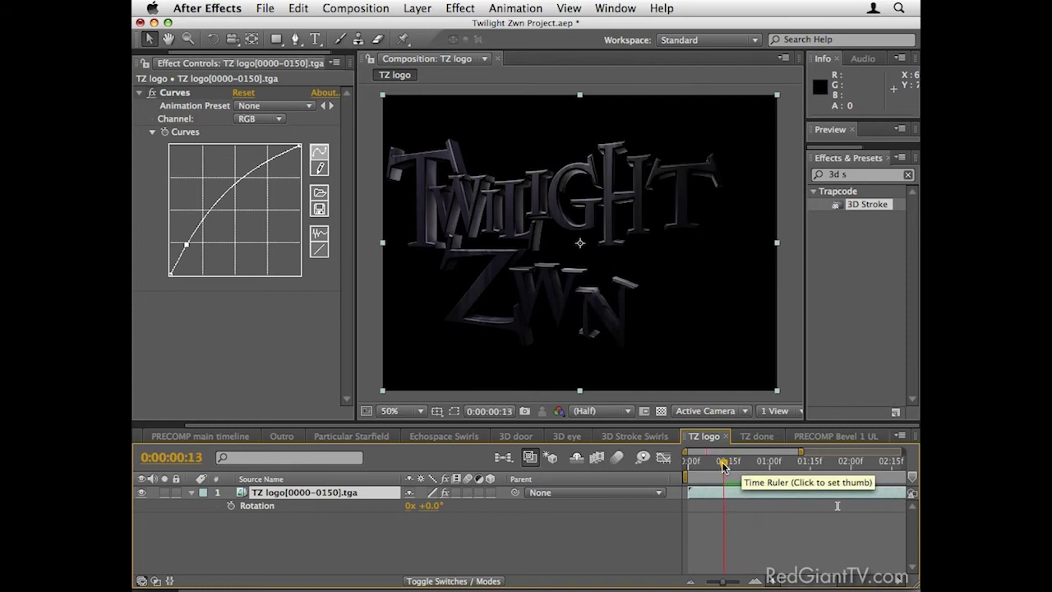
# Step: Search for 'shatter' and apply the Shatter effect to the TZ logo layer
pyautogui.click(851, 175)
pyautogui.press('BackSpace')
pyautogui.press('BackSpace')
pyautogui.press('BackSpace')
pyautogui.press('BackSpace')
pyautogui.write('shatt')
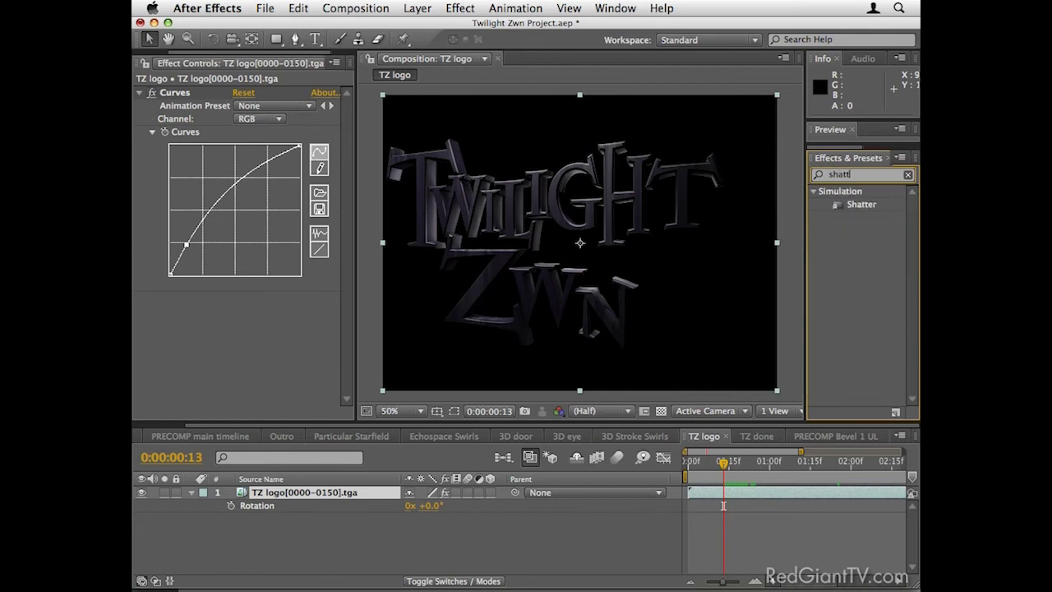
pyautogui.write('er')
pyautogui.doubleClick(862, 203)
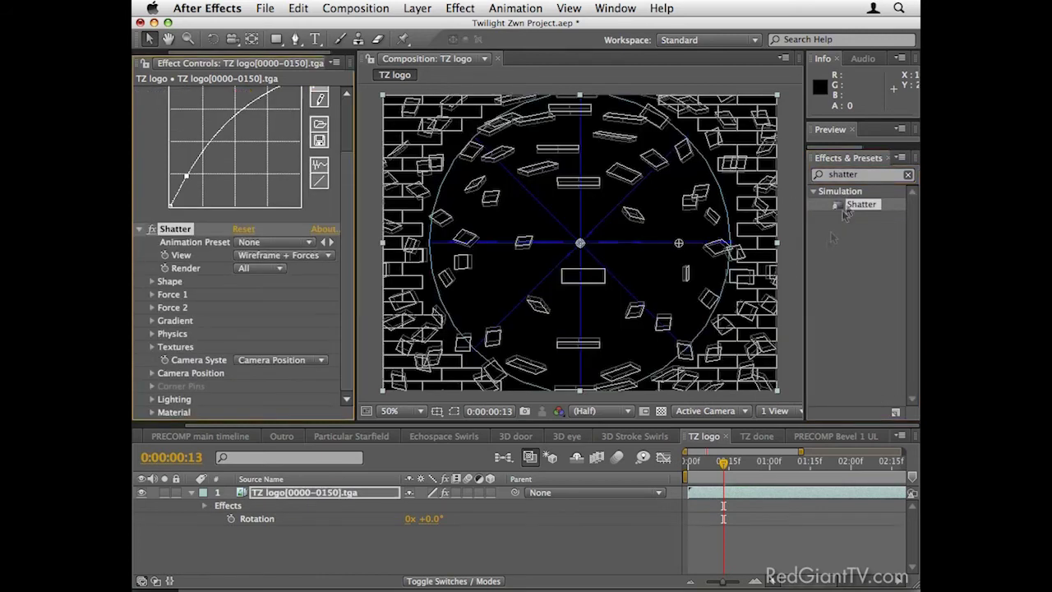
# Step: Set the Shatter View to Rendered and move back to frame 0:00:00:02
pyautogui.click(261, 261)
pyautogui.click(277, 207)
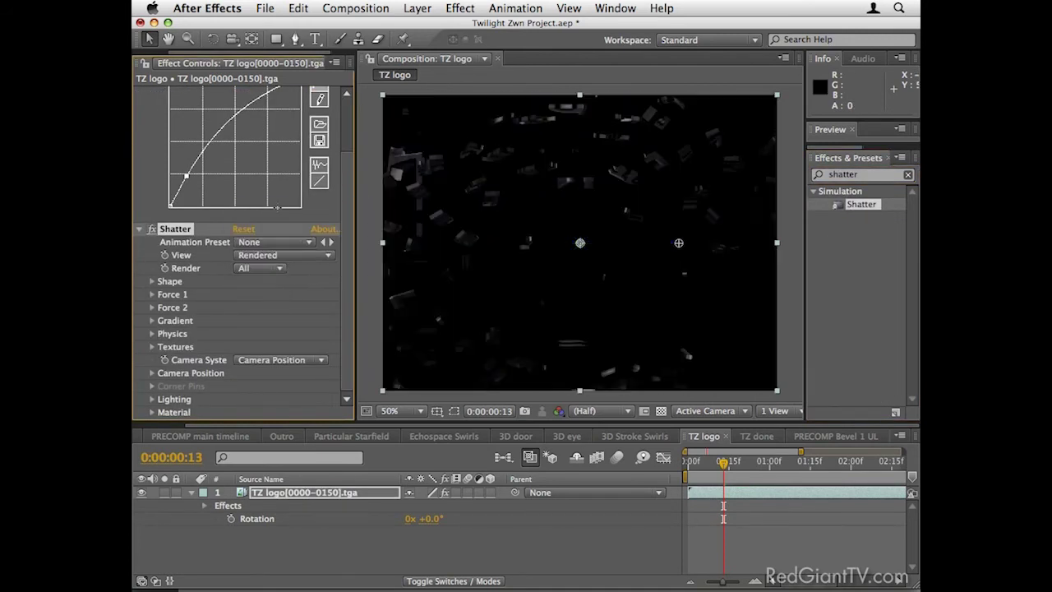
pyautogui.moveTo(723, 466); pyautogui.dragTo(693, 469)
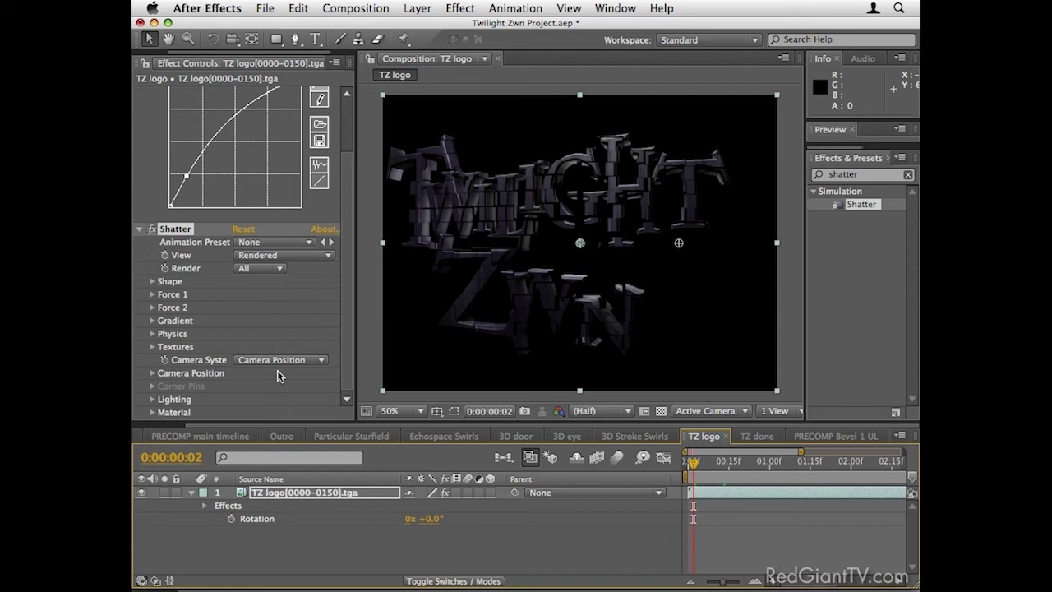
# Step: Set the Shatter camera Y Rotation to 80° and thicken the shape Extrusion
pyautogui.click(152, 374)
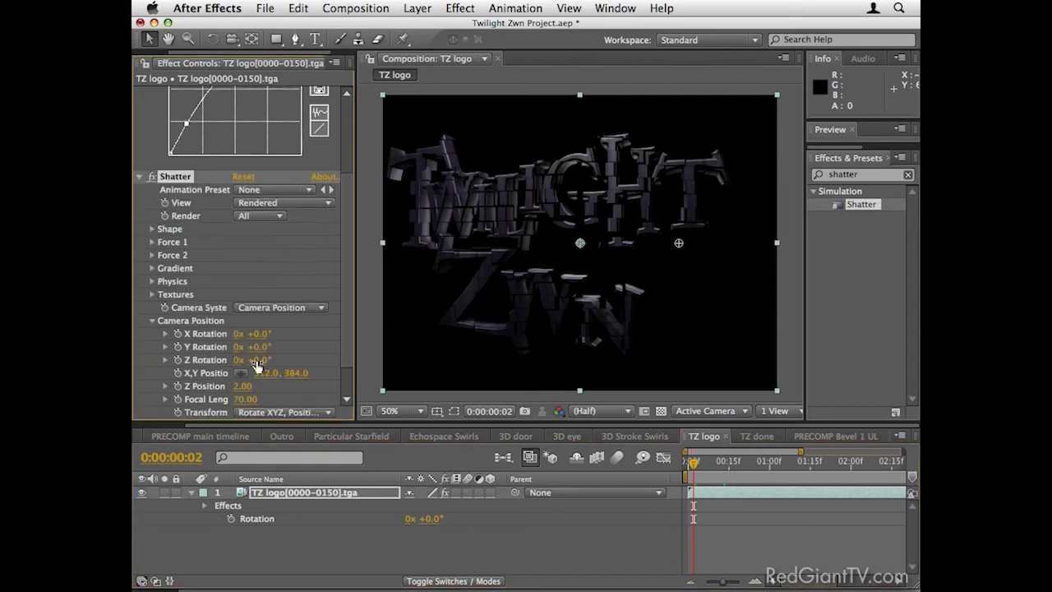
pyautogui.moveTo(251, 346); pyautogui.dragTo(366, 356)
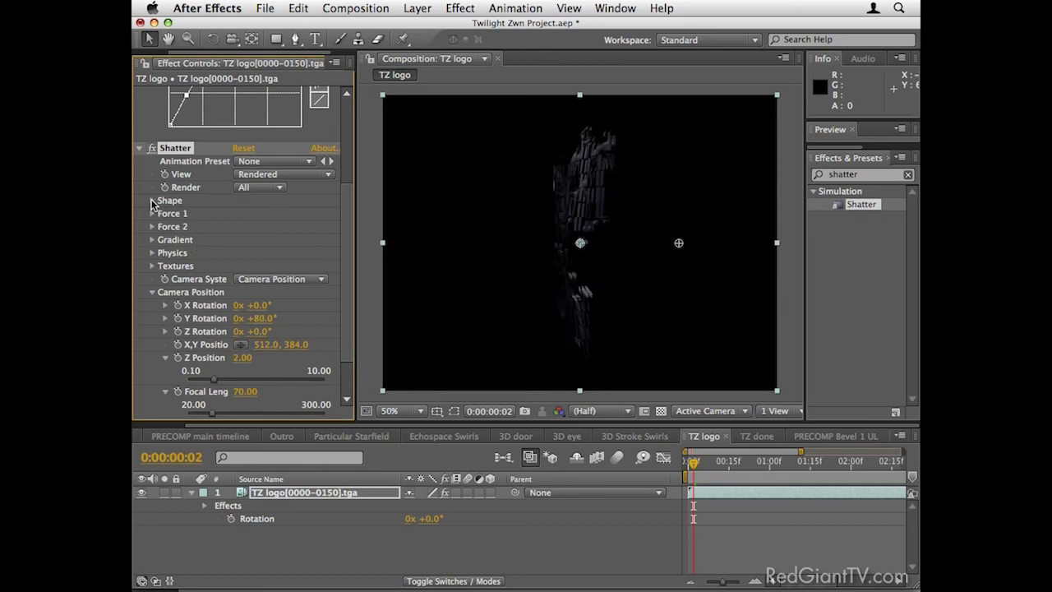
pyautogui.click(152, 201)
pyautogui.moveTo(255, 292); pyautogui.dragTo(387, 297)
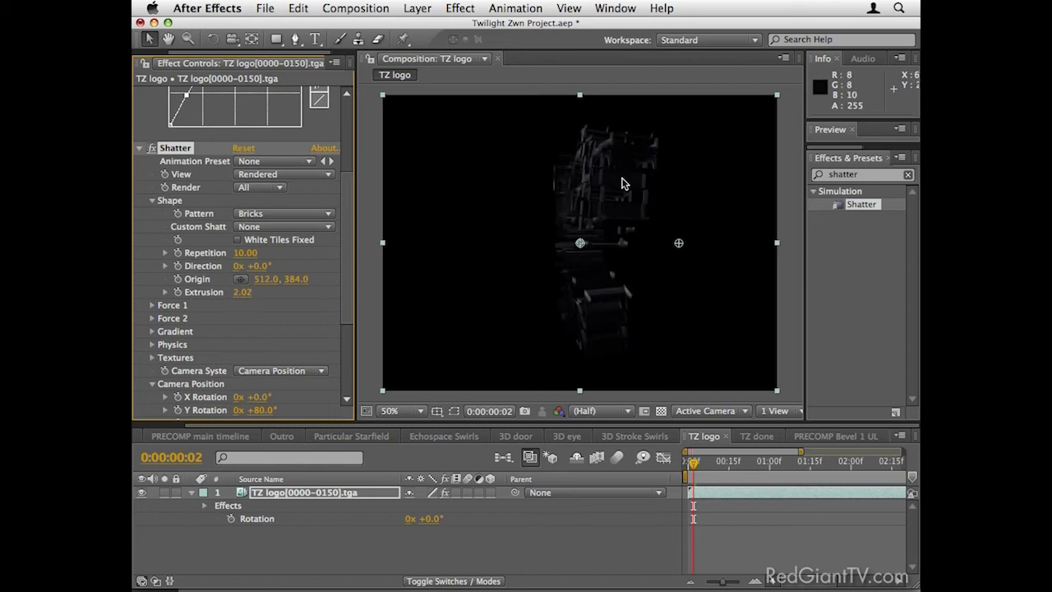
# Step: Drag a Curves point up to steepen the curve and brighten the logo
pyautogui.scroll(5, 215, 171)
pyautogui.click(191, 249)
pyautogui.moveTo(191, 249); pyautogui.dragTo(179, 232)
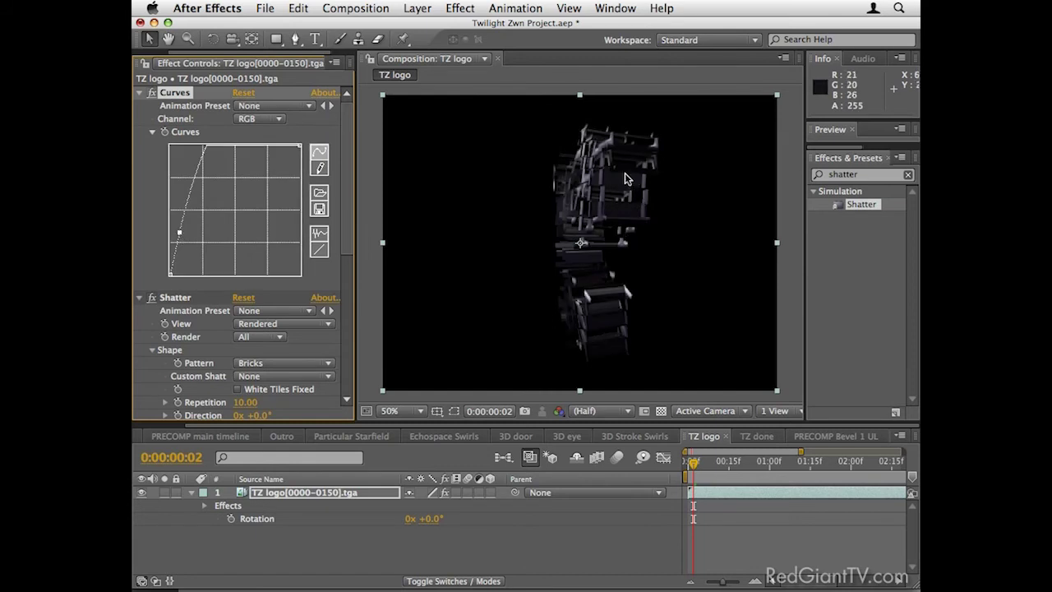
# Step: Lower the shard Extrusion to 1.53 and step through the shatter animation
pyautogui.scroll(-3, 270, 323)
pyautogui.click(241, 360)
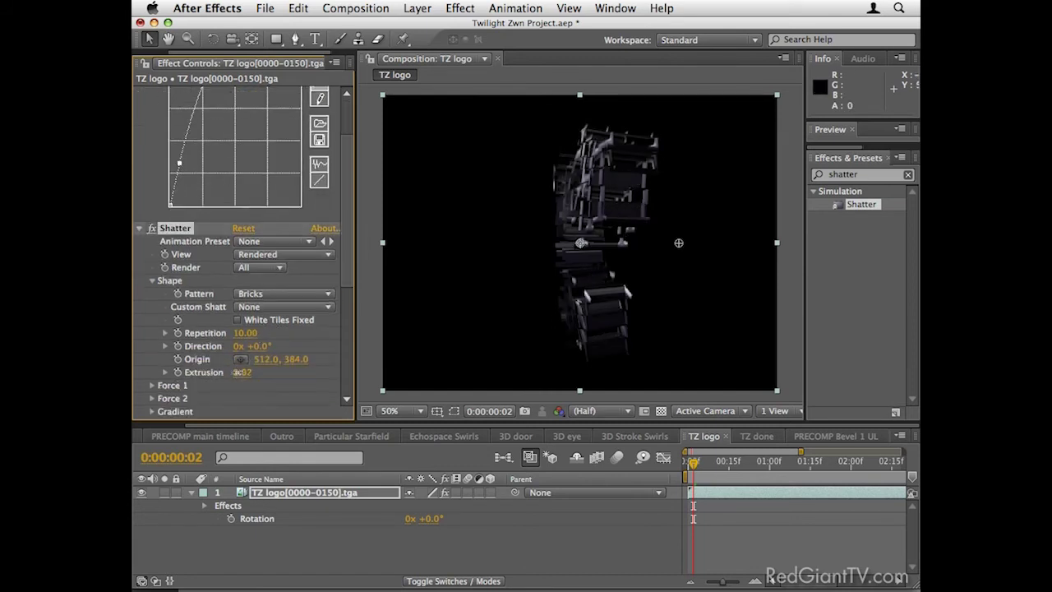
pyautogui.moveTo(693, 462); pyautogui.dragTo(697, 466)
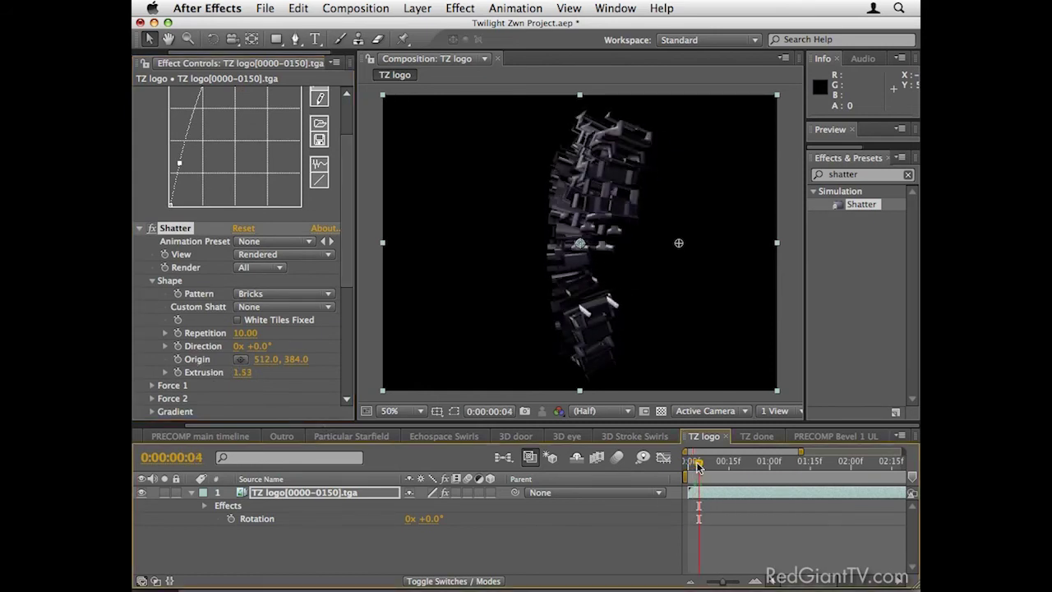
pyautogui.moveTo(697, 467)
pyautogui.mouseDown()
pyautogui.moveTo(741, 463)
pyautogui.moveTo(696, 462)
pyautogui.mouseUp()
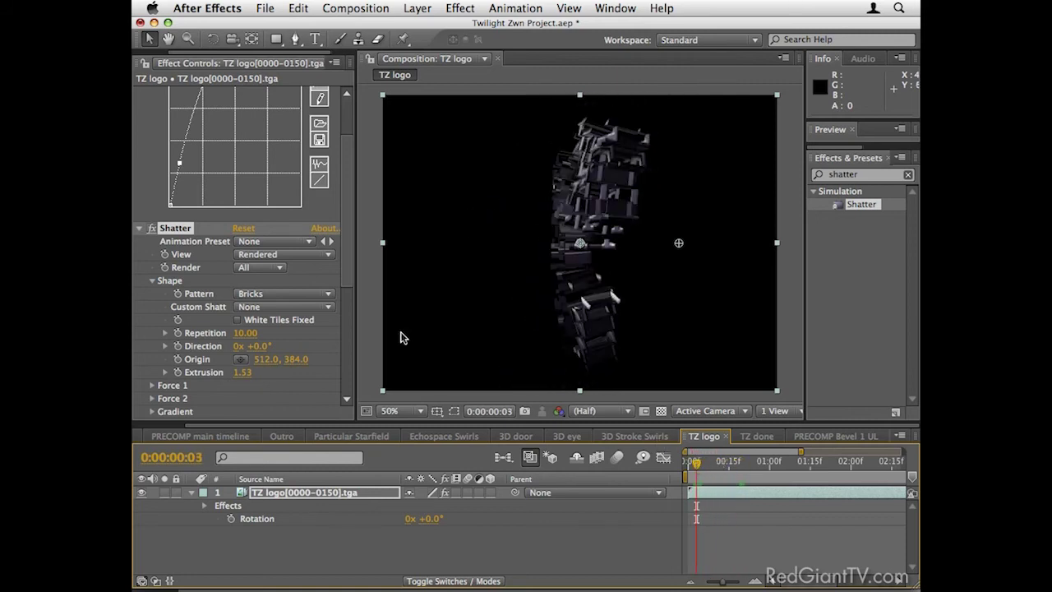
pyautogui.scroll(3, 316, 212)
pyautogui.click(140, 93)
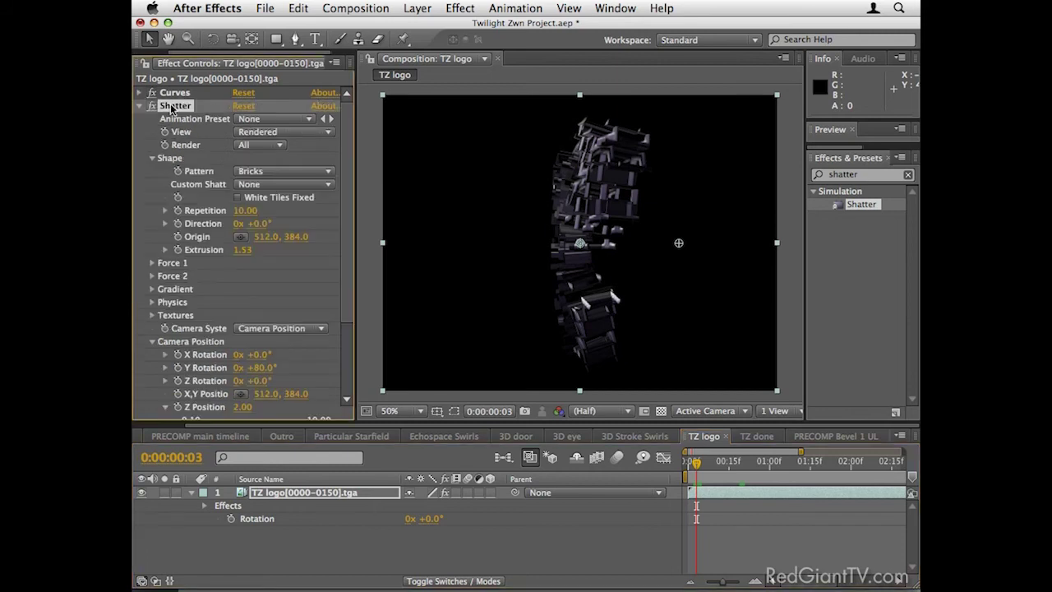
# Step: Switch the Shatter View to Wireframe + Forces, then back to Rendered
pyautogui.click(271, 132)
pyautogui.click(271, 156)
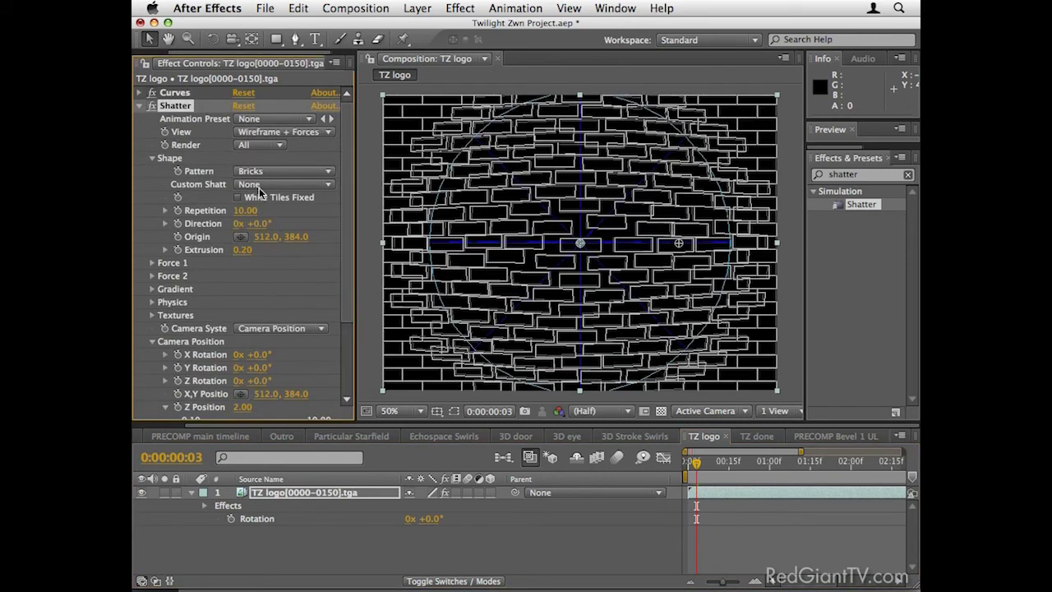
pyautogui.click(272, 133)
pyautogui.click(274, 86)
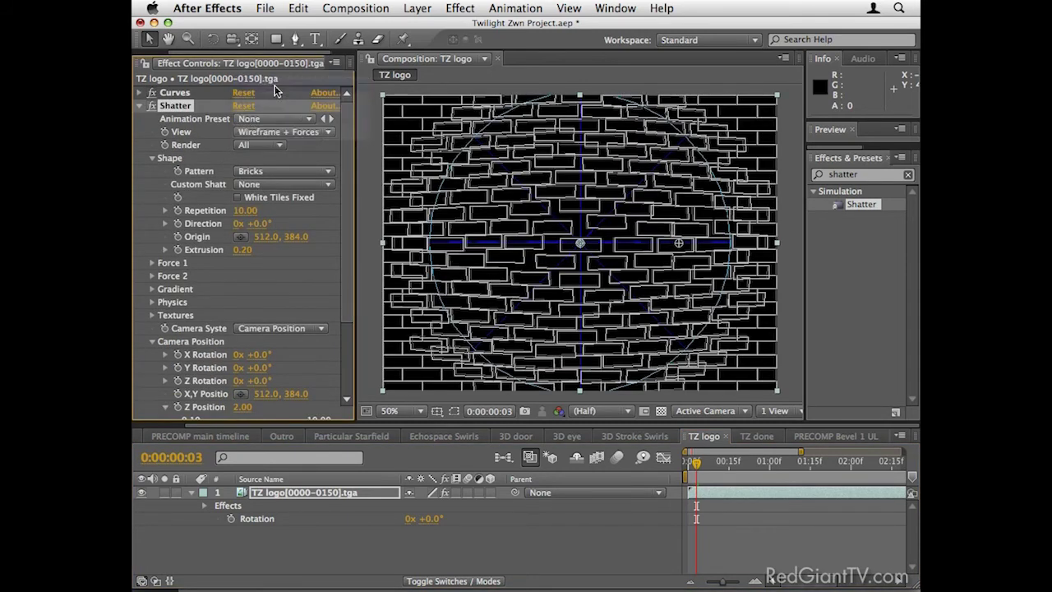
# Step: Change the Shatter Pattern to Glass with Repetition 38.70 and scrub ahead to preview
pyautogui.click(253, 174)
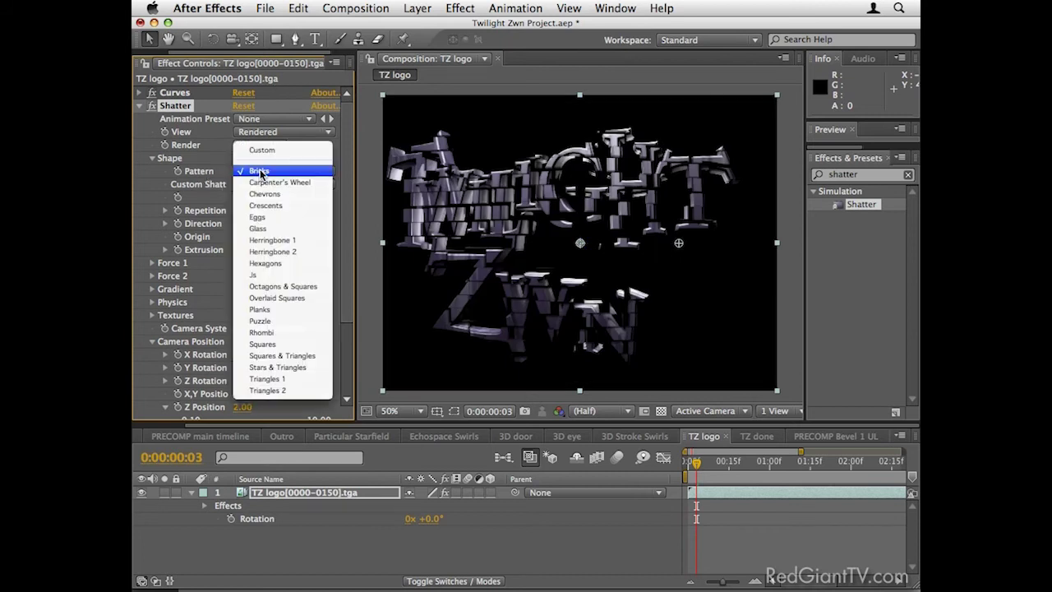
pyautogui.click(271, 232)
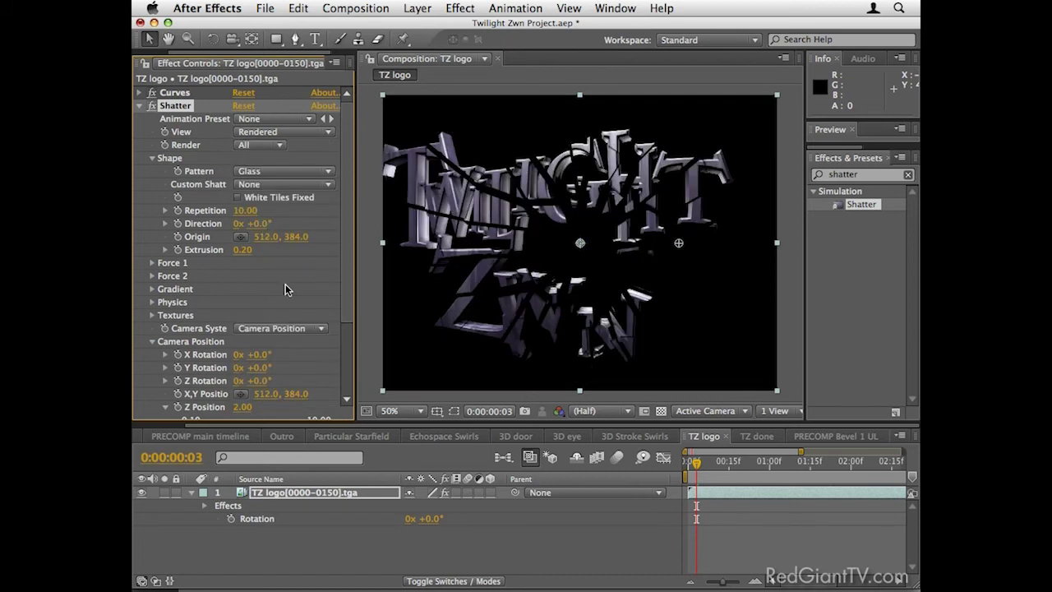
pyautogui.moveTo(245, 211); pyautogui.dragTo(435, 203)
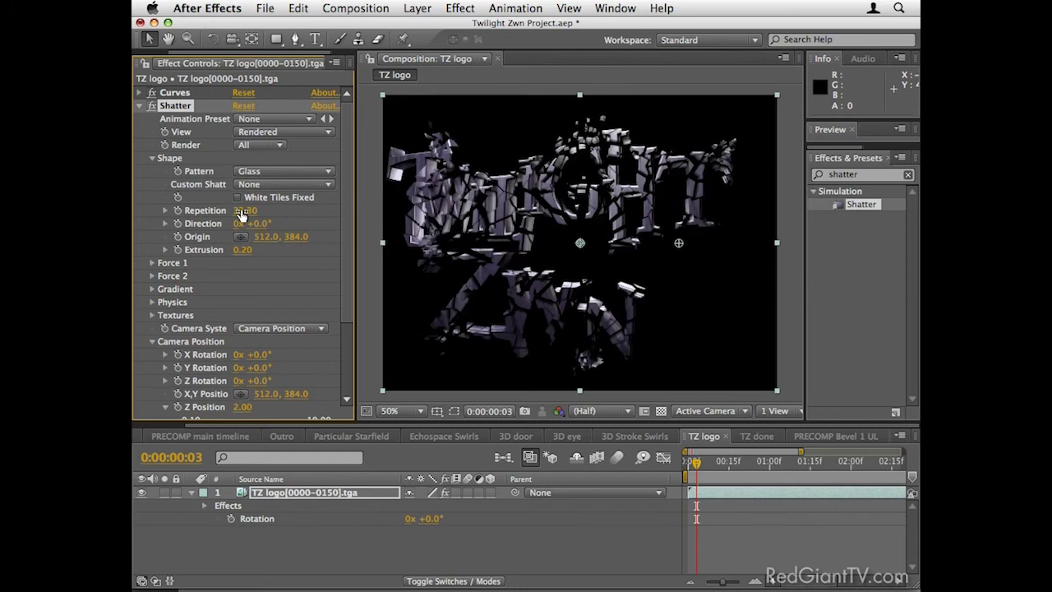
pyautogui.moveTo(251, 211); pyautogui.dragTo(289, 211)
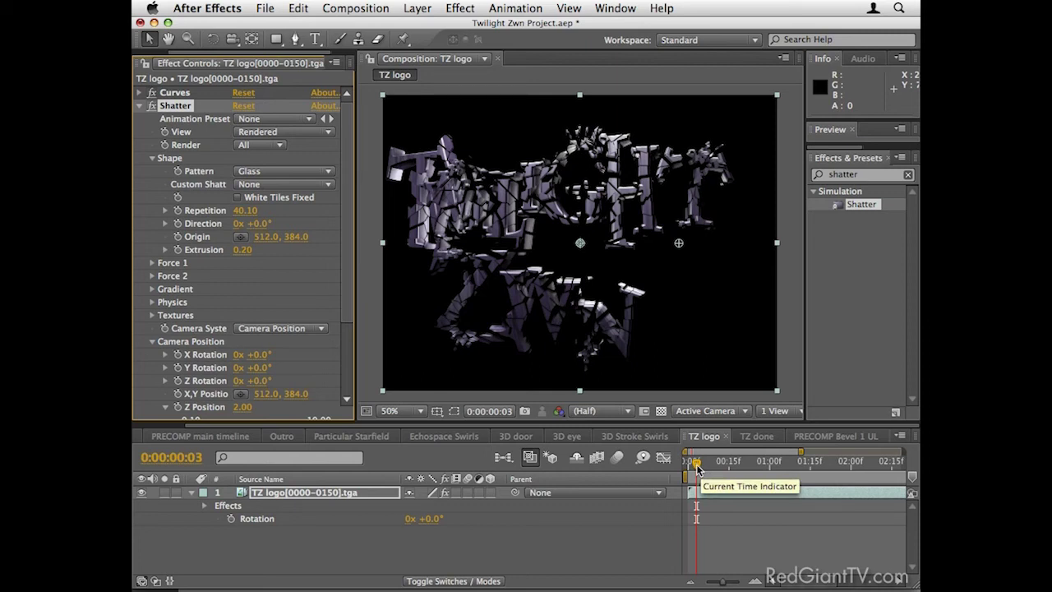
pyautogui.moveTo(696, 467)
pyautogui.mouseDown()
pyautogui.moveTo(781, 469)
pyautogui.moveTo(694, 464)
pyautogui.mouseUp()
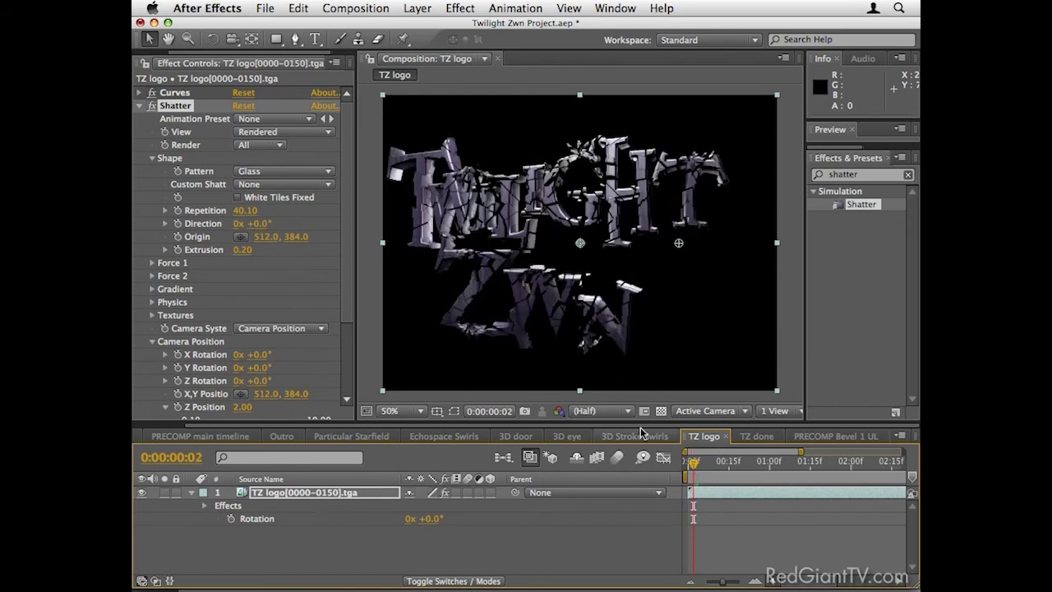
pyautogui.scroll(-3, 263, 284)
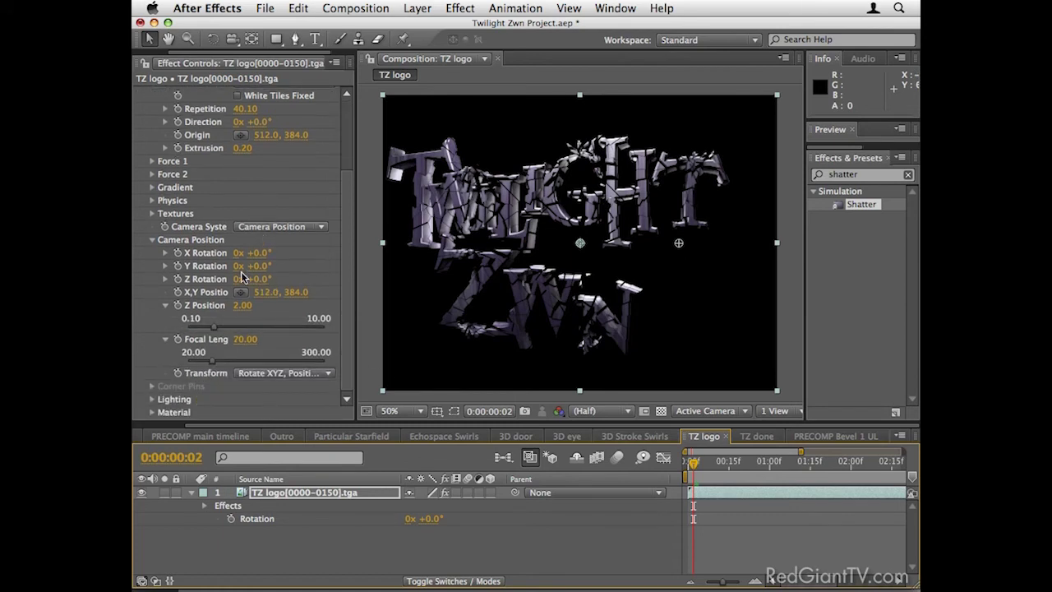
# Step: Set Shatter Physics Viscosity to 1.00 and preview the shatter animation
pyautogui.click(152, 200)
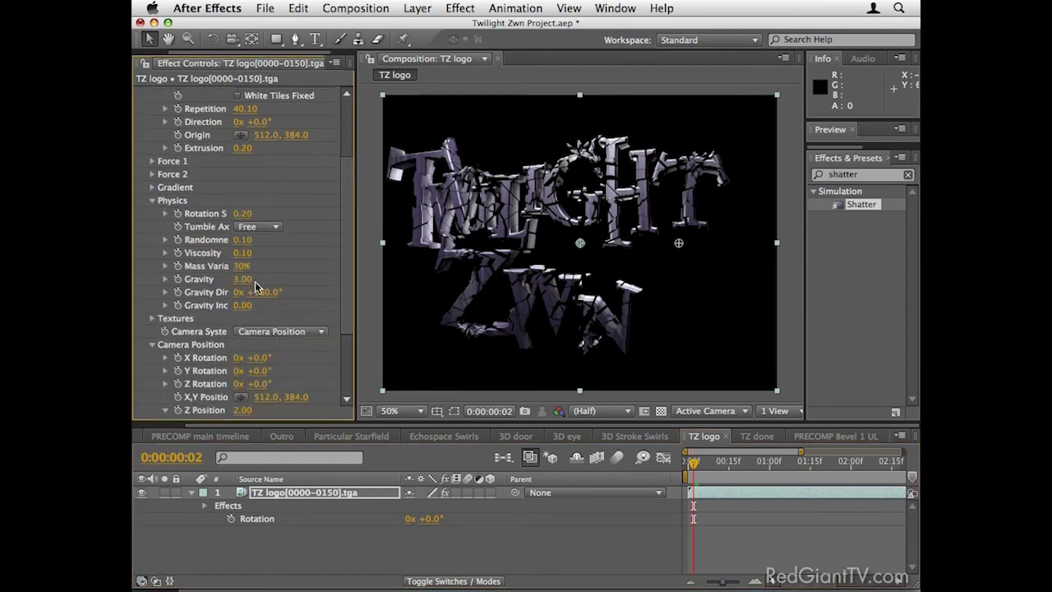
pyautogui.click(243, 252)
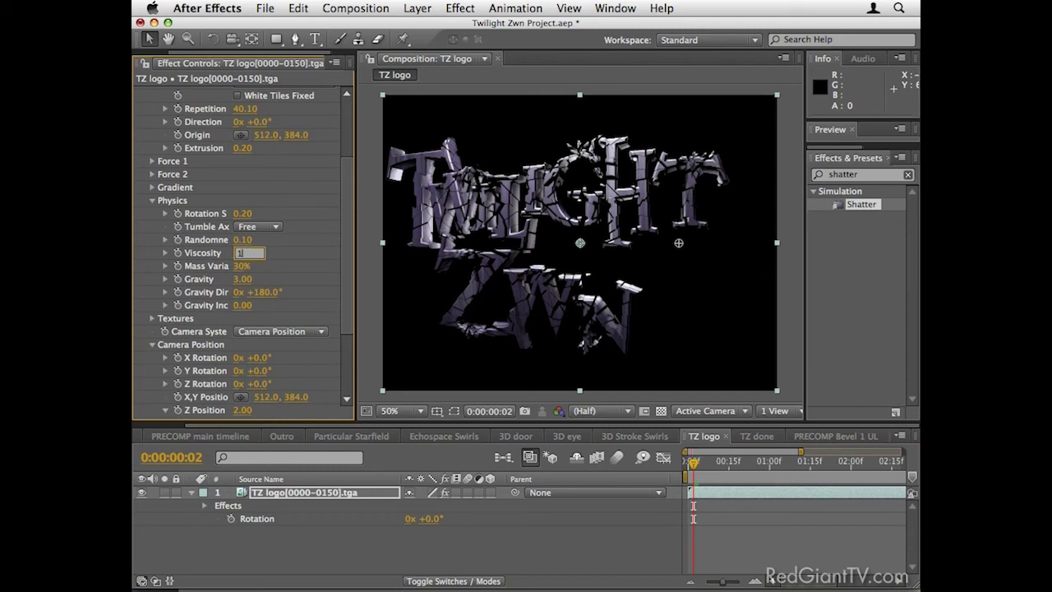
pyautogui.press('Return')
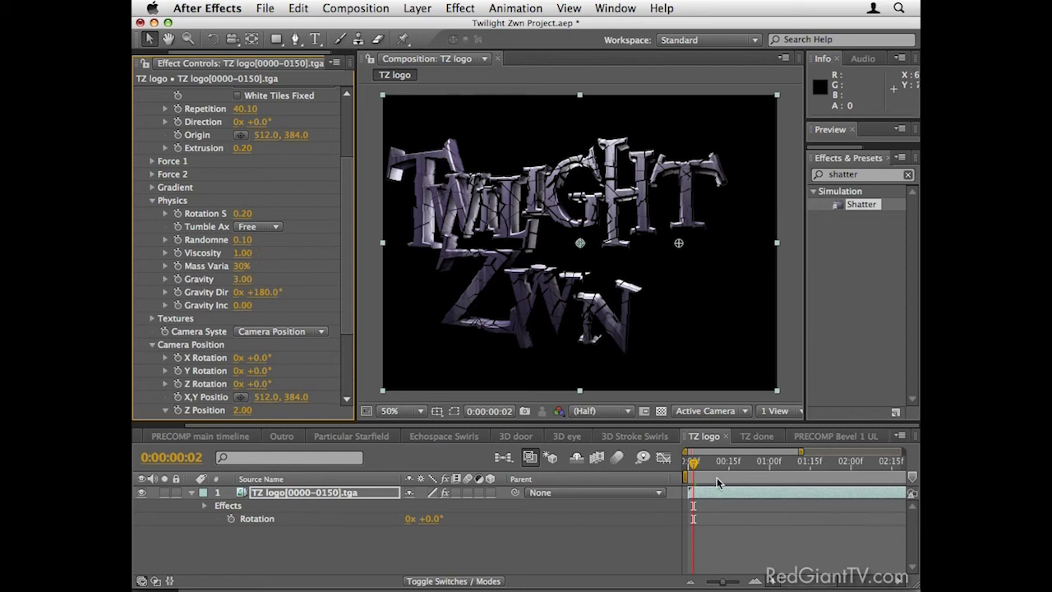
pyautogui.click(693, 466)
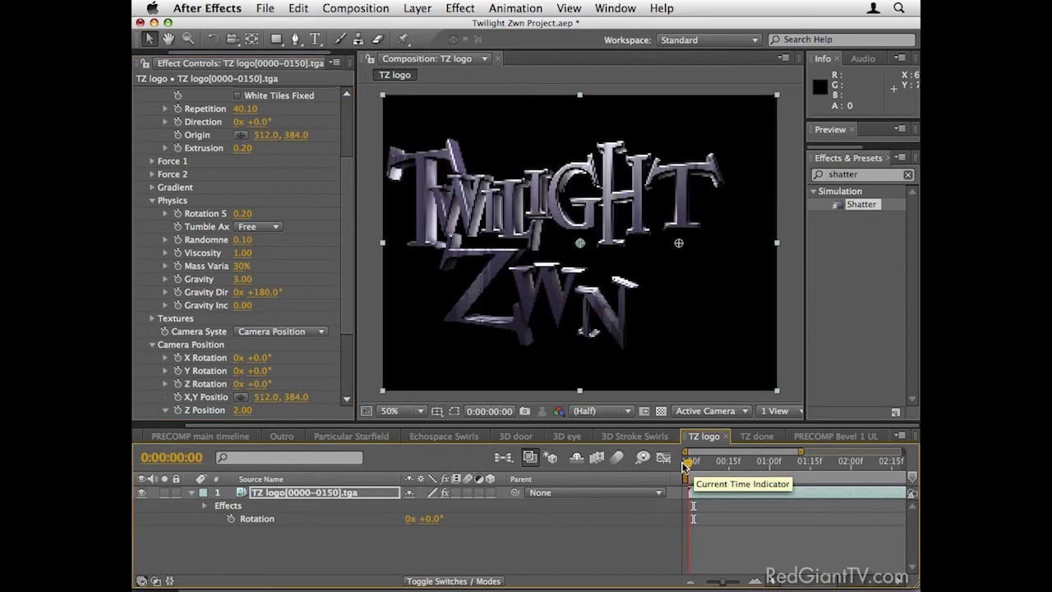
pyautogui.moveTo(693, 465); pyautogui.dragTo(700, 465)
pyautogui.moveTo(705, 464); pyautogui.dragTo(739, 466)
pyautogui.press('space')
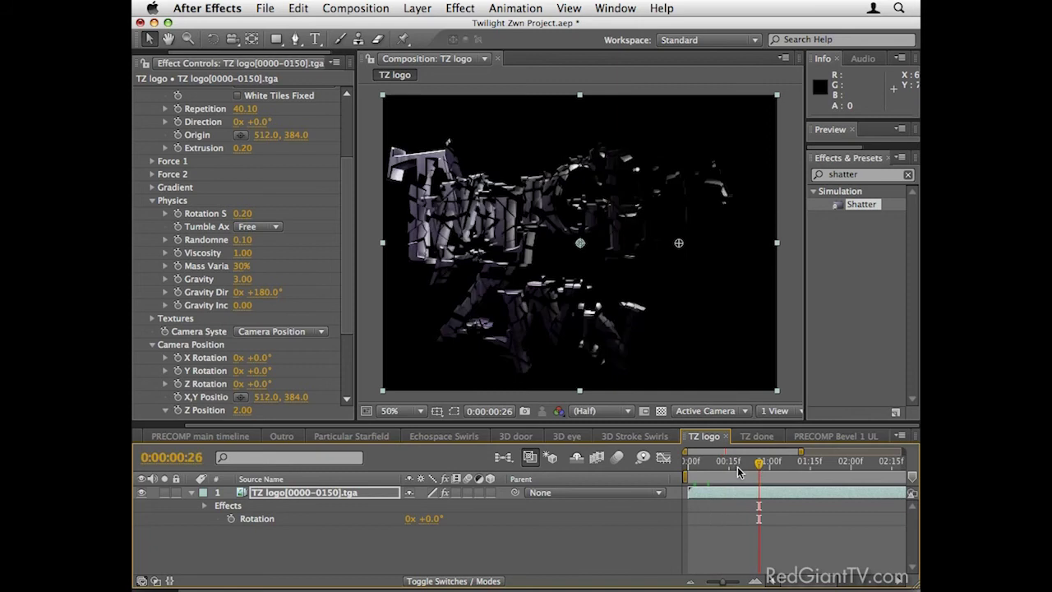
pyautogui.moveTo(761, 467); pyautogui.dragTo(707, 467)
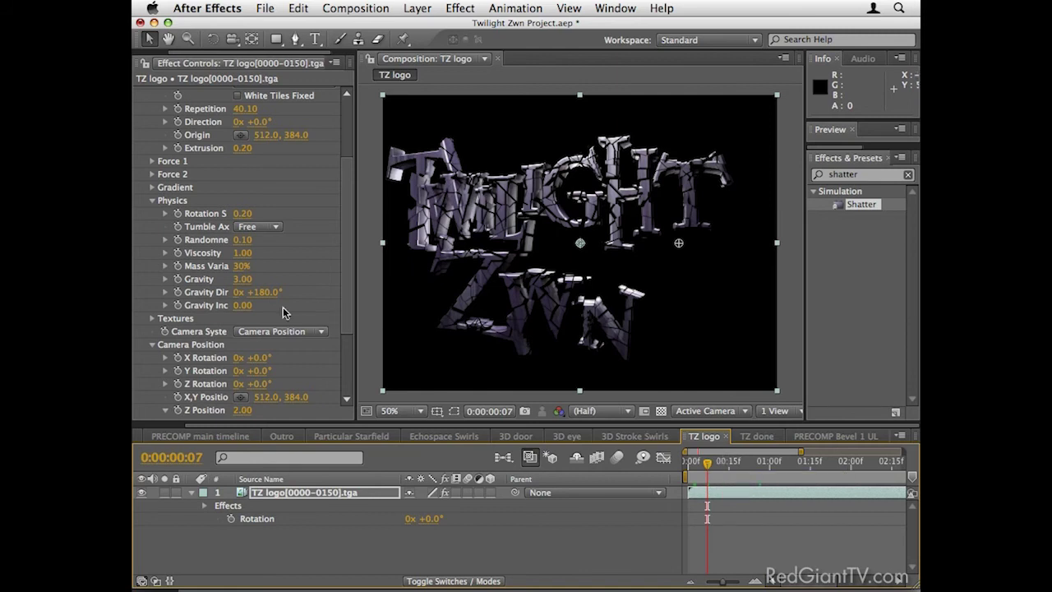
# Step: Set Gravity to 0.00 and scrub to frame 00:06 to check the pieces
pyautogui.click(245, 279)
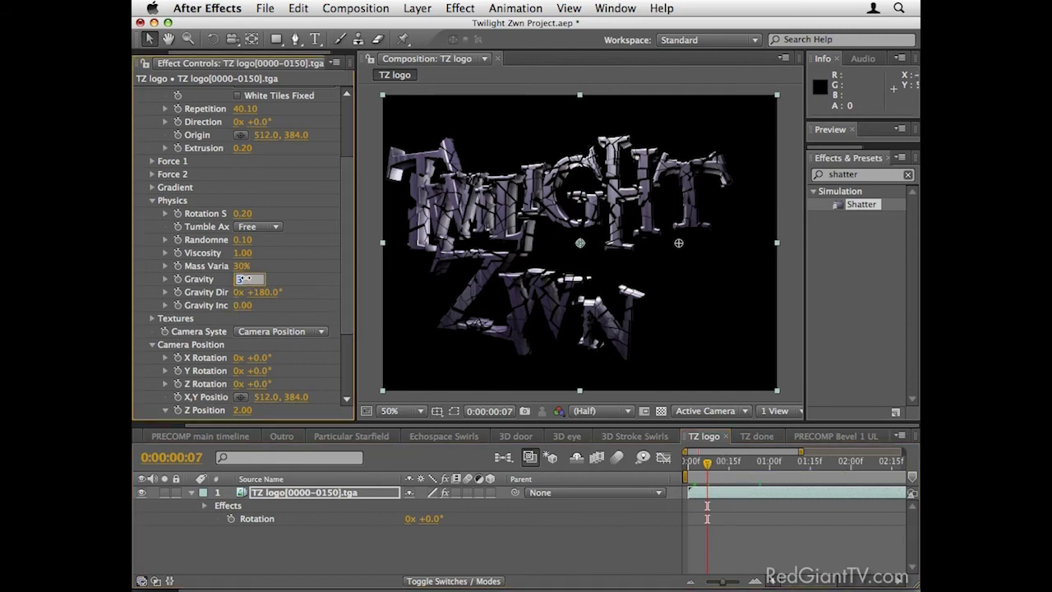
pyautogui.press('Return')
pyautogui.click(699, 467)
pyautogui.moveTo(699, 467)
pyautogui.mouseDown()
pyautogui.moveTo(846, 460)
pyautogui.moveTo(707, 461)
pyautogui.mouseUp()
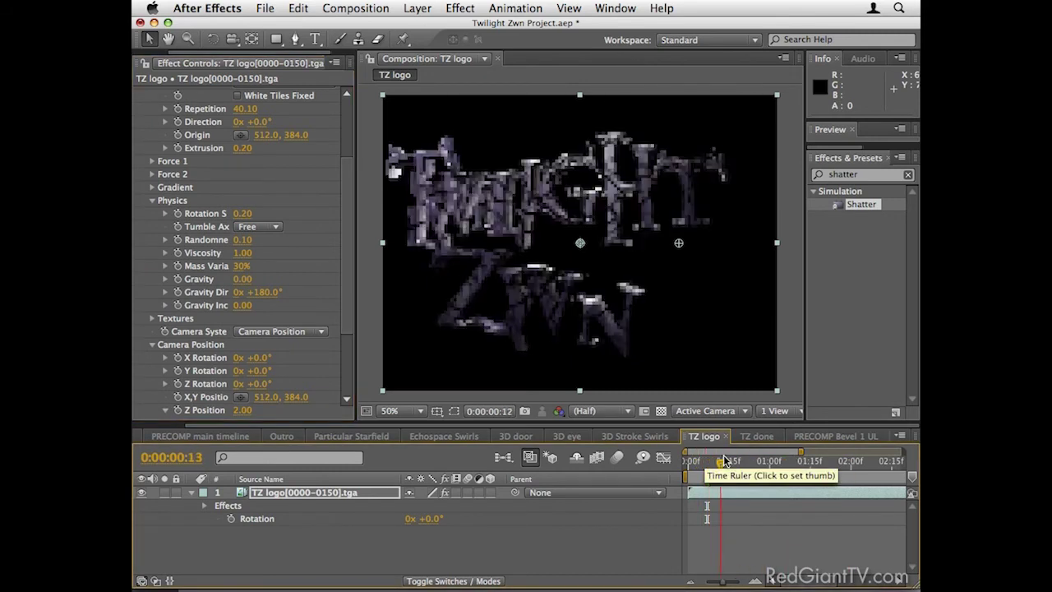
pyautogui.click(705, 461)
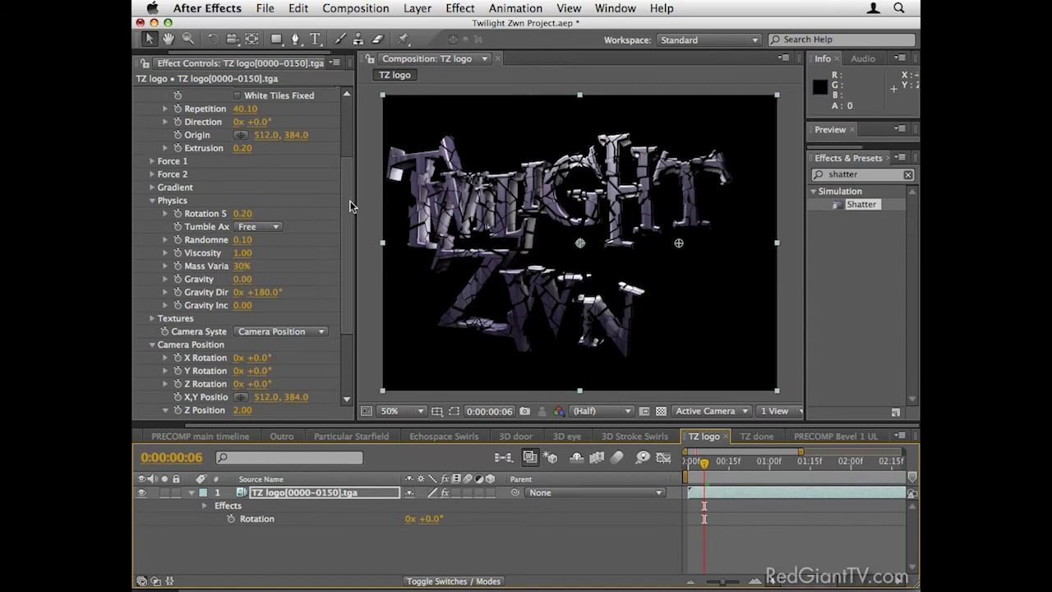
pyautogui.click(152, 161)
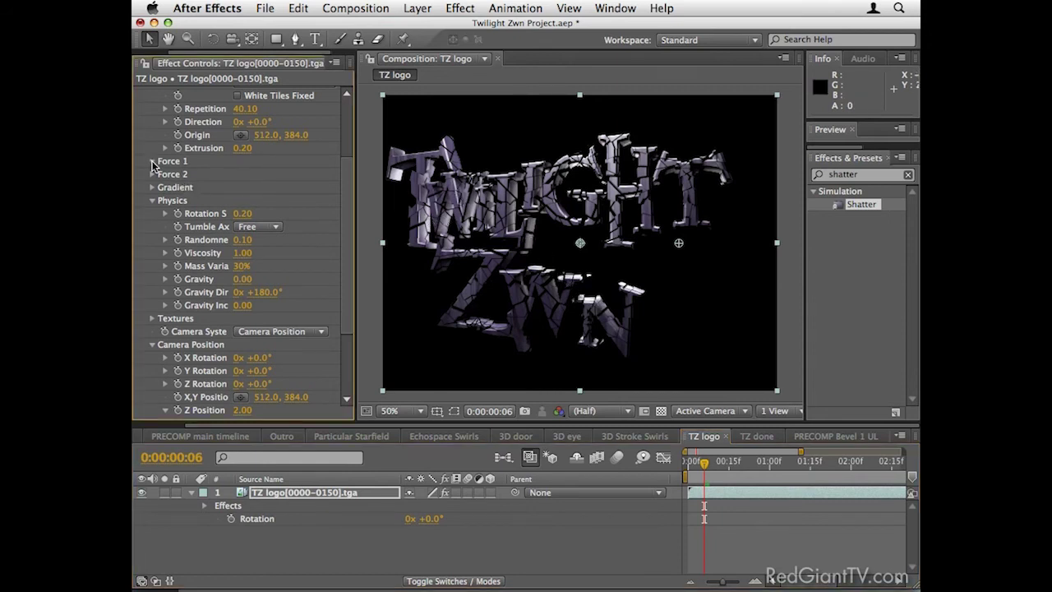
# Step: Set Force 1 Strength to 2.80, checking it in Wireframe + Forces before returning to Rendered
pyautogui.moveTo(244, 214); pyautogui.dragTo(282, 244)
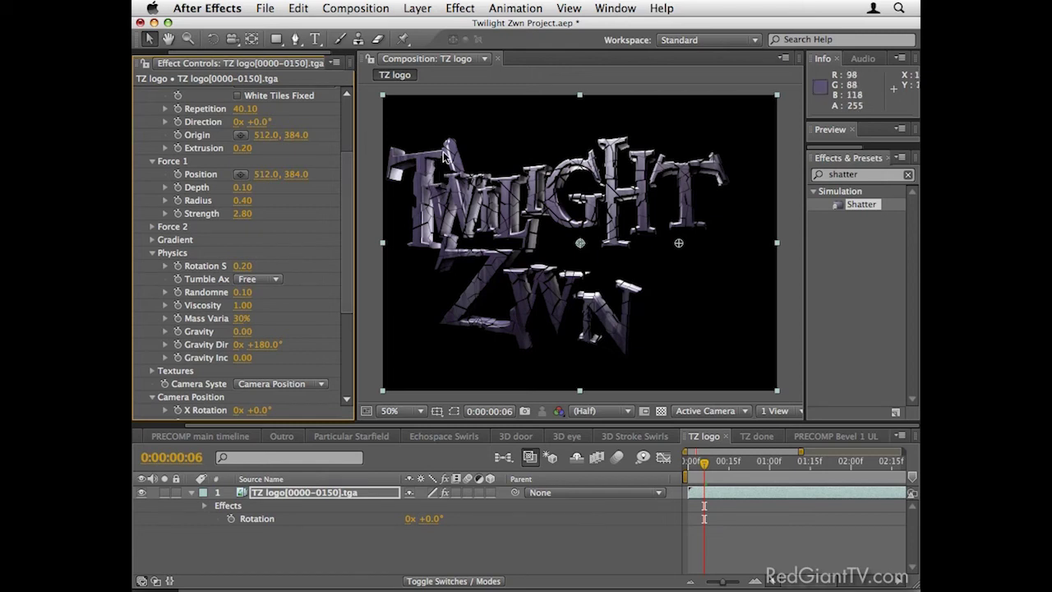
pyautogui.scroll(6, 284, 136)
pyautogui.click(286, 132)
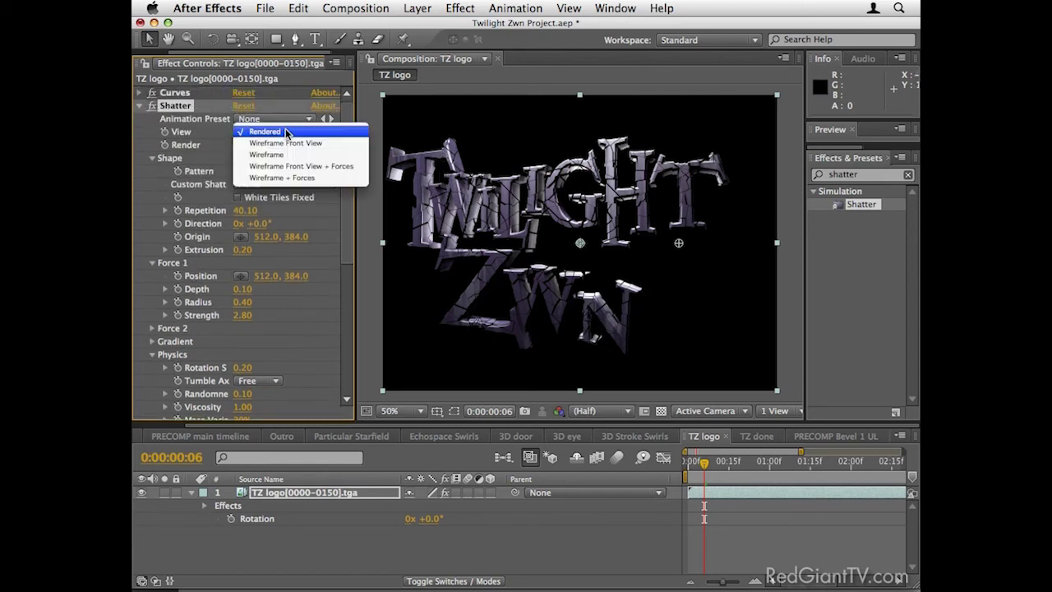
pyautogui.click(297, 177)
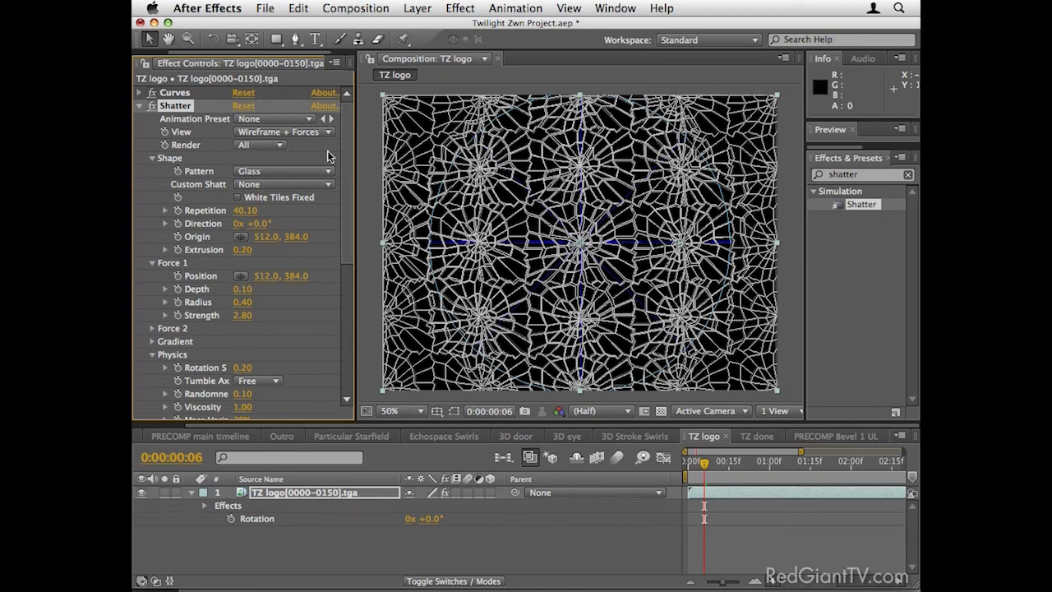
pyautogui.click(311, 133)
pyautogui.click(298, 85)
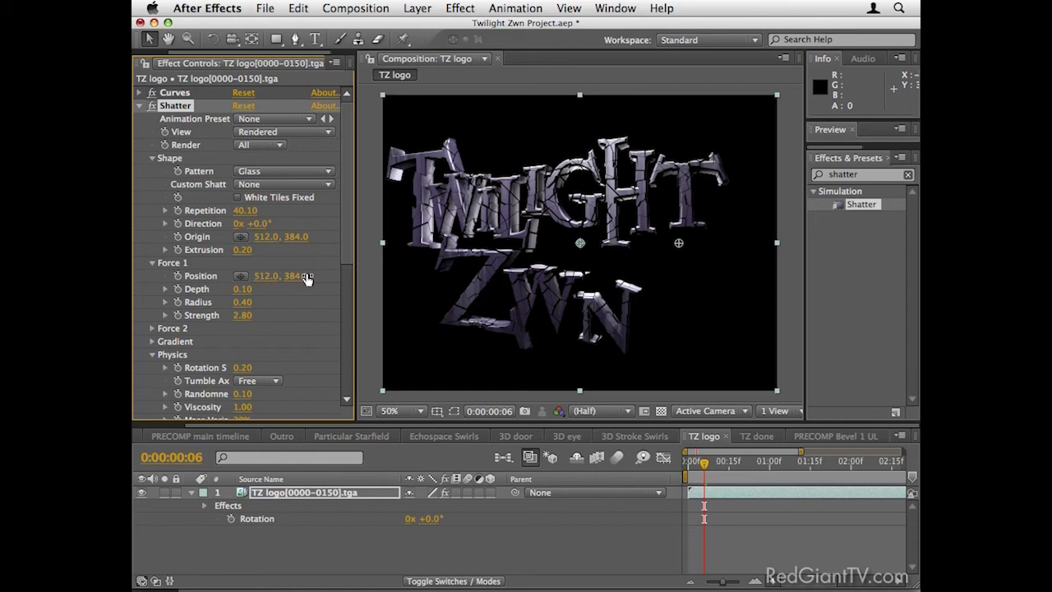
# Step: Widen the Force 1 Radius to 0.81 and jump ahead to see the scatter
pyautogui.scroll(-2, 292, 278)
pyautogui.moveTo(244, 267); pyautogui.dragTo(272, 266)
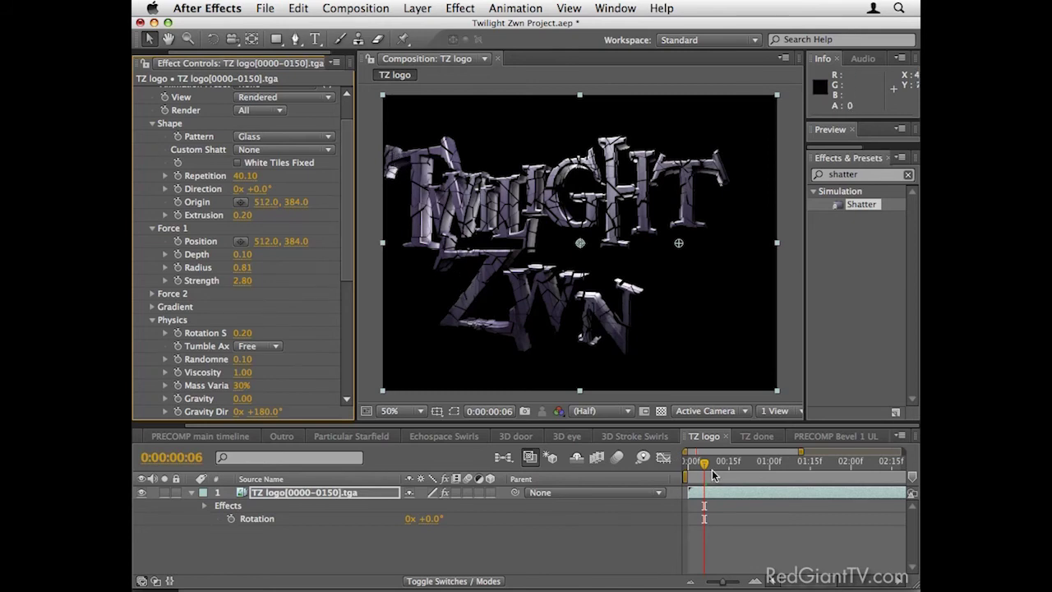
pyautogui.moveTo(704, 468); pyautogui.dragTo(873, 468)
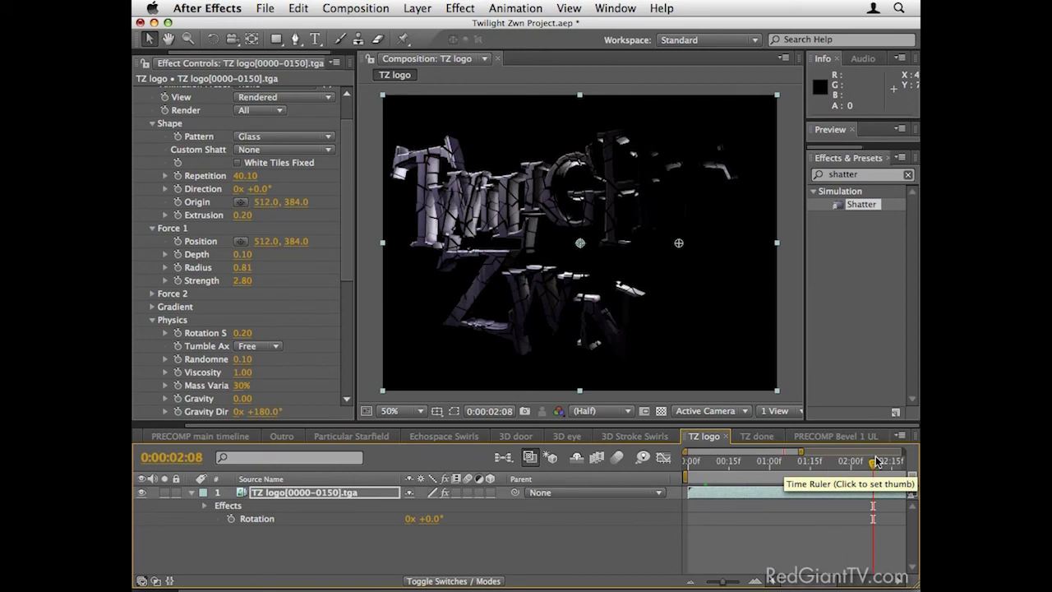
pyautogui.click(876, 462)
pyautogui.moveTo(725, 583); pyautogui.dragTo(707, 582)
pyautogui.moveTo(785, 465); pyautogui.dragTo(811, 465)
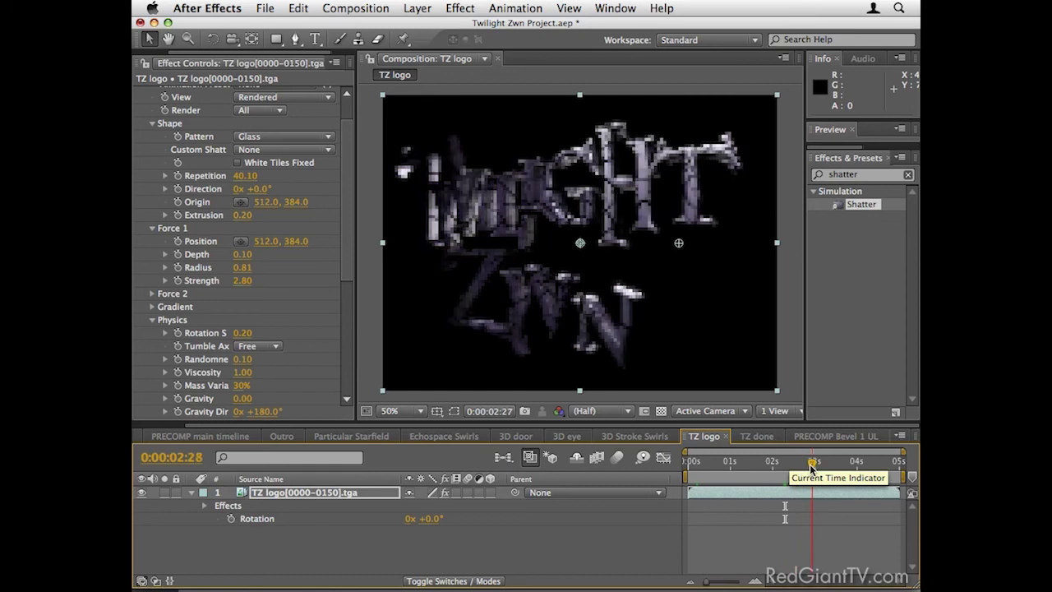
pyautogui.press('space')
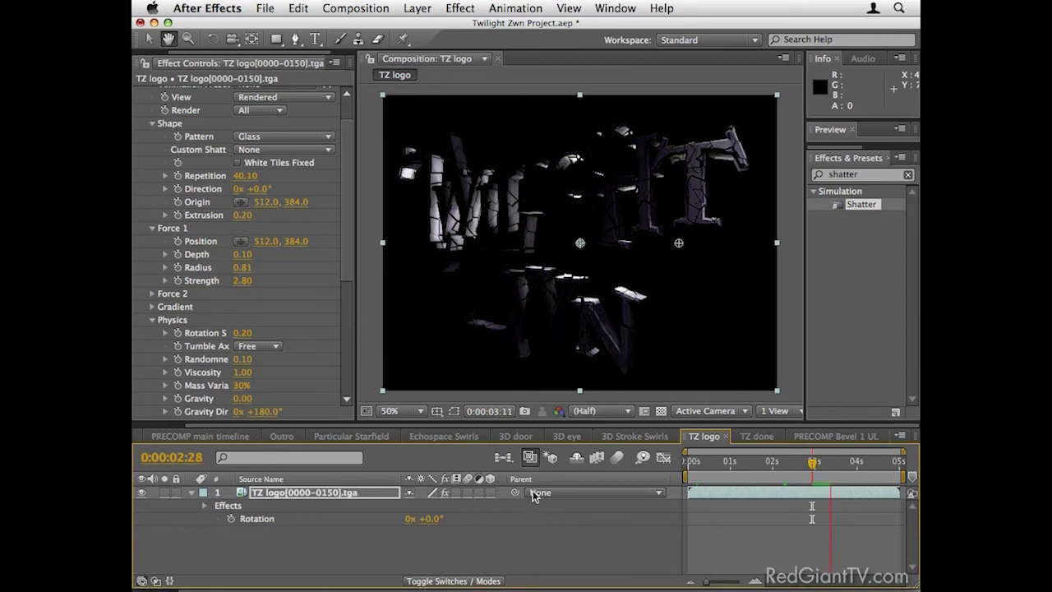
pyautogui.press('space')
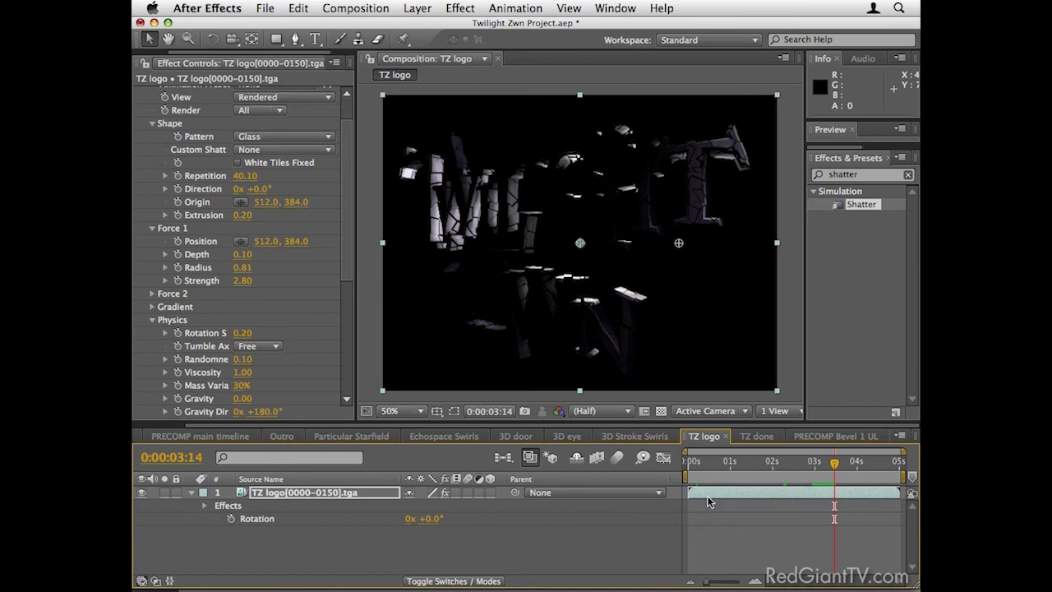
pyautogui.click(824, 467)
pyautogui.click(815, 467)
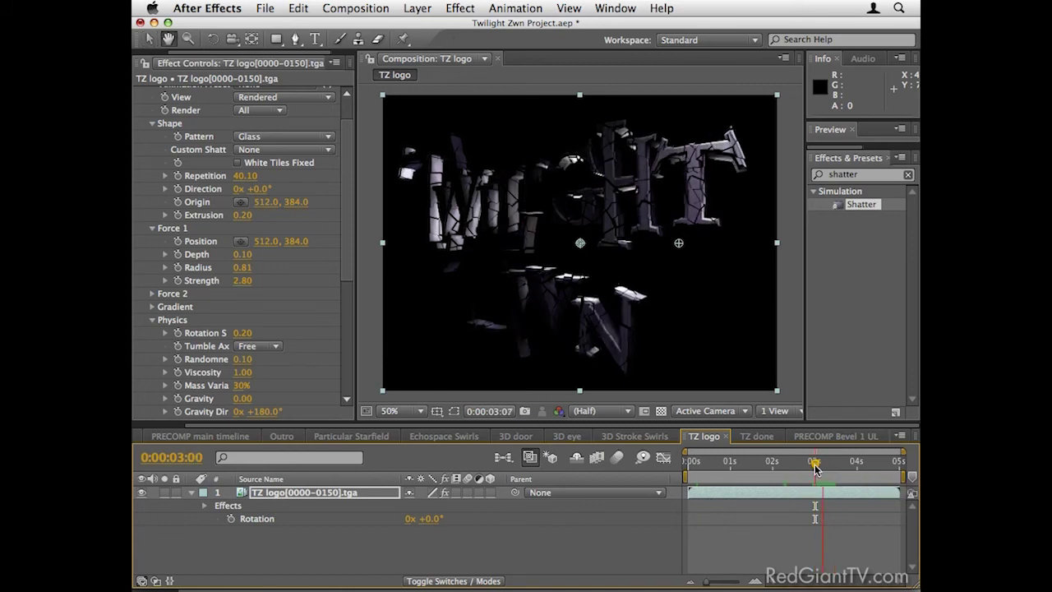
pyautogui.moveTo(815, 465)
pyautogui.mouseDown()
pyautogui.moveTo(834, 469)
pyautogui.moveTo(814, 468)
pyautogui.mouseUp()
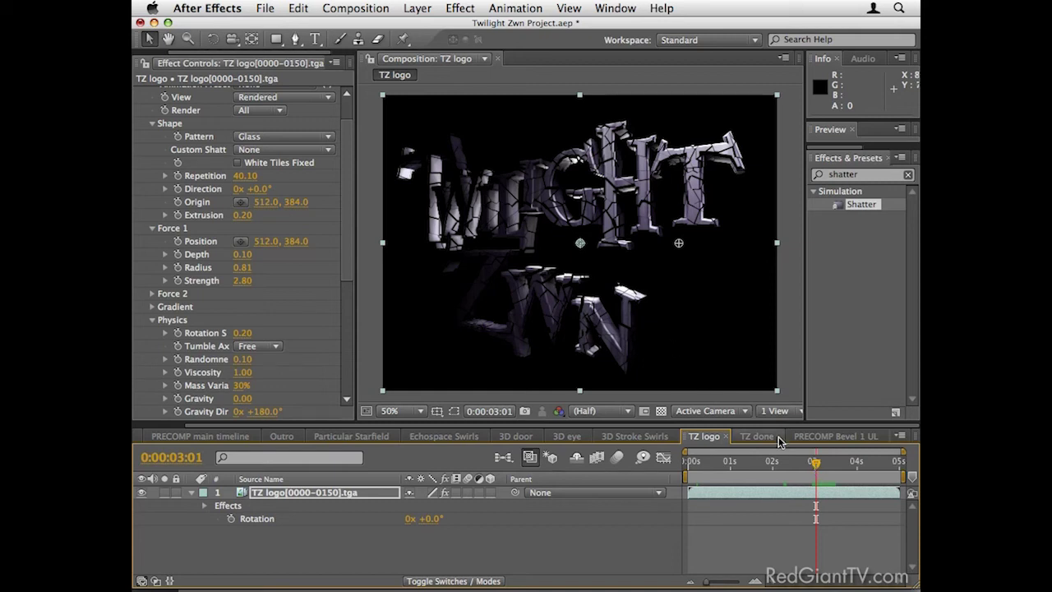
pyautogui.moveTo(815, 465)
pyautogui.mouseDown()
pyautogui.moveTo(829, 469)
pyautogui.moveTo(814, 469)
pyautogui.mouseUp()
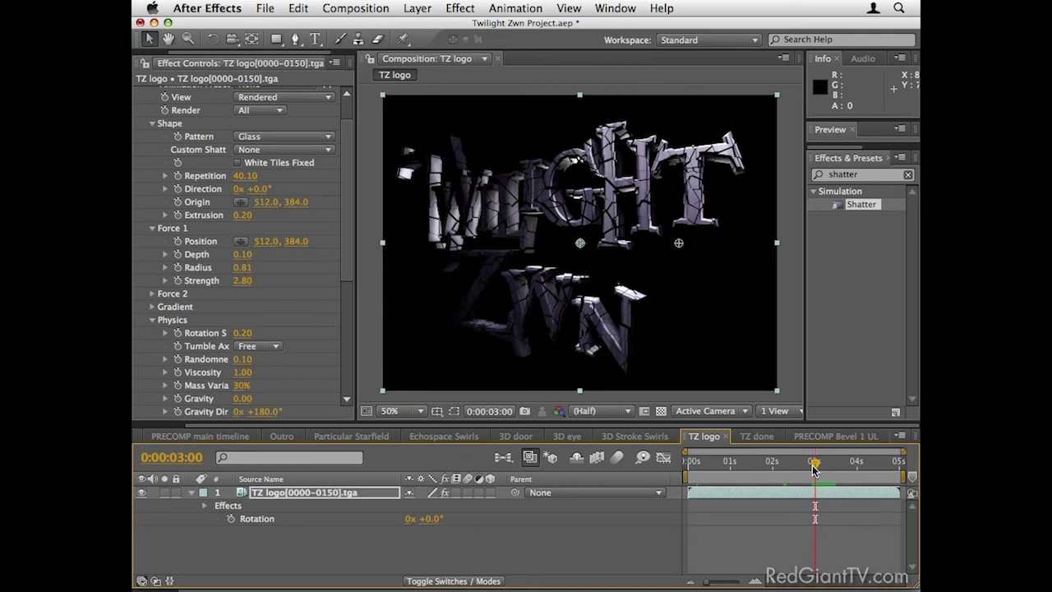
pyautogui.moveTo(814, 467); pyautogui.dragTo(820, 473)
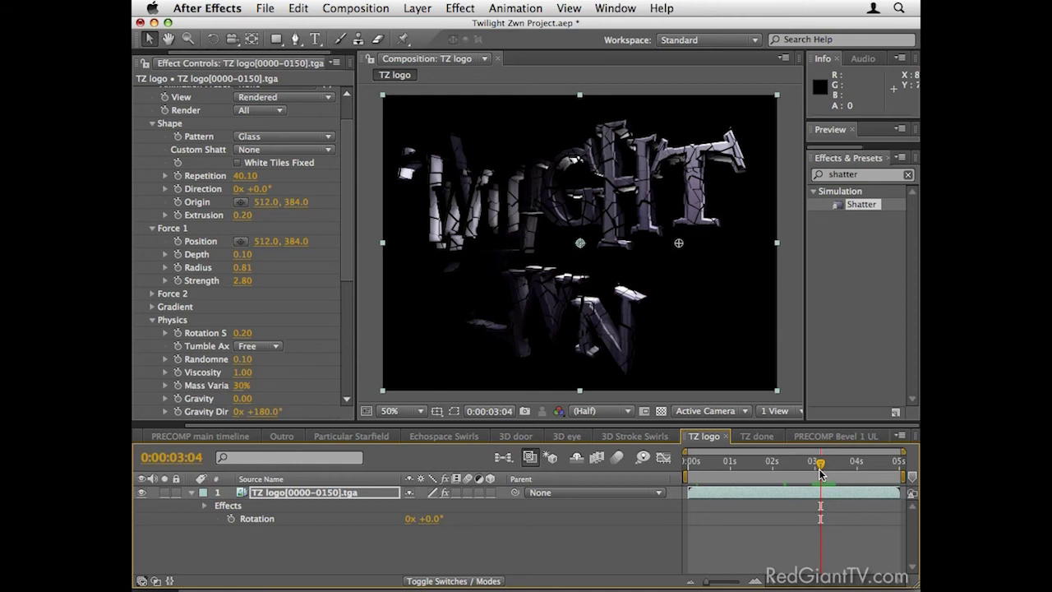
pyautogui.click(758, 437)
pyautogui.moveTo(808, 468); pyautogui.dragTo(869, 466)
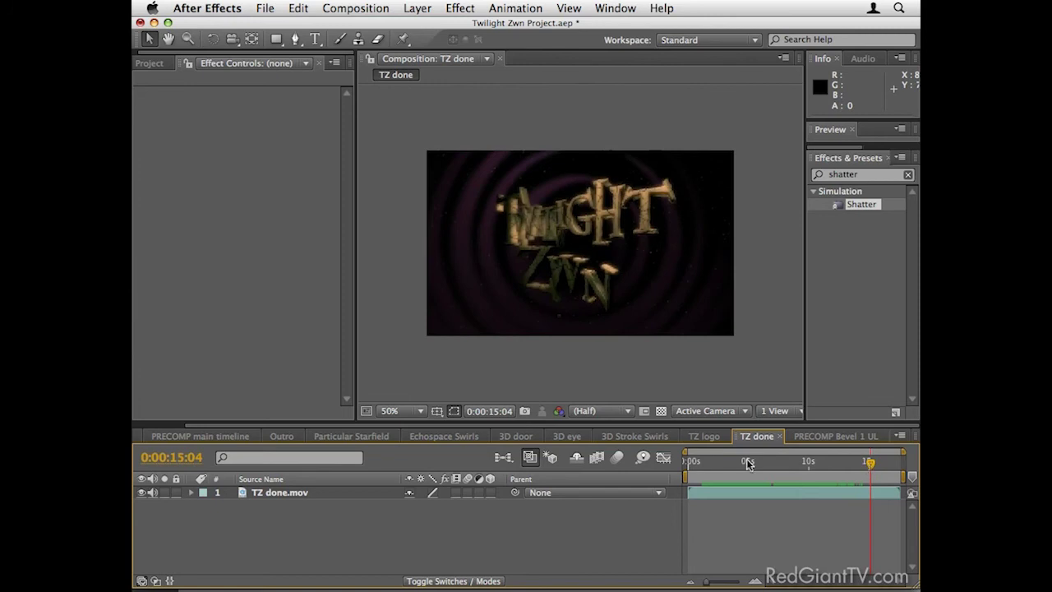
pyautogui.click(709, 436)
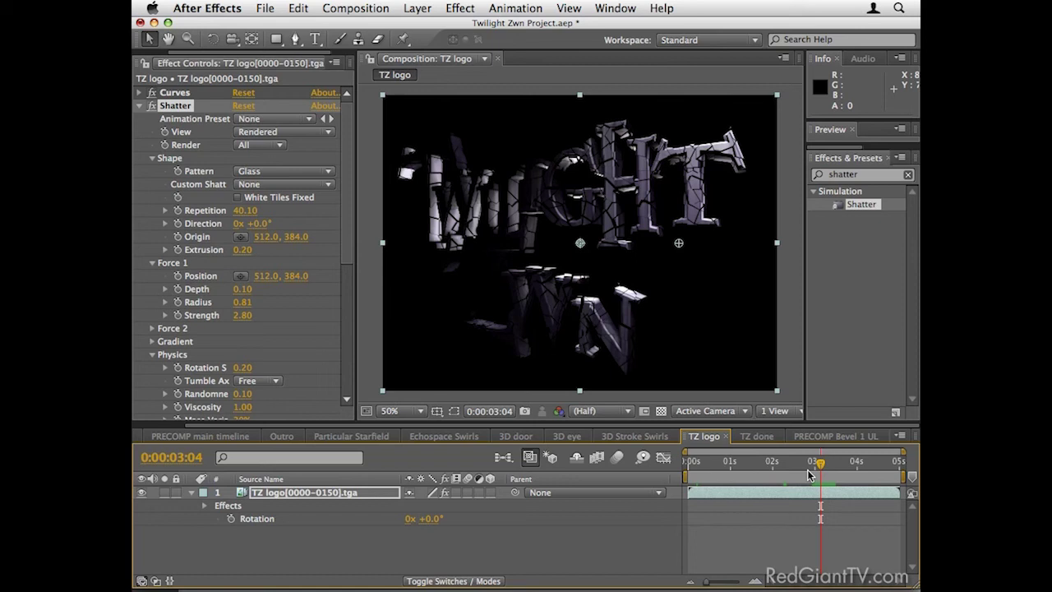
# Step: Duplicate the TZ logo layer and name the top copy 'Shattered'
pyautogui.click(350, 494)
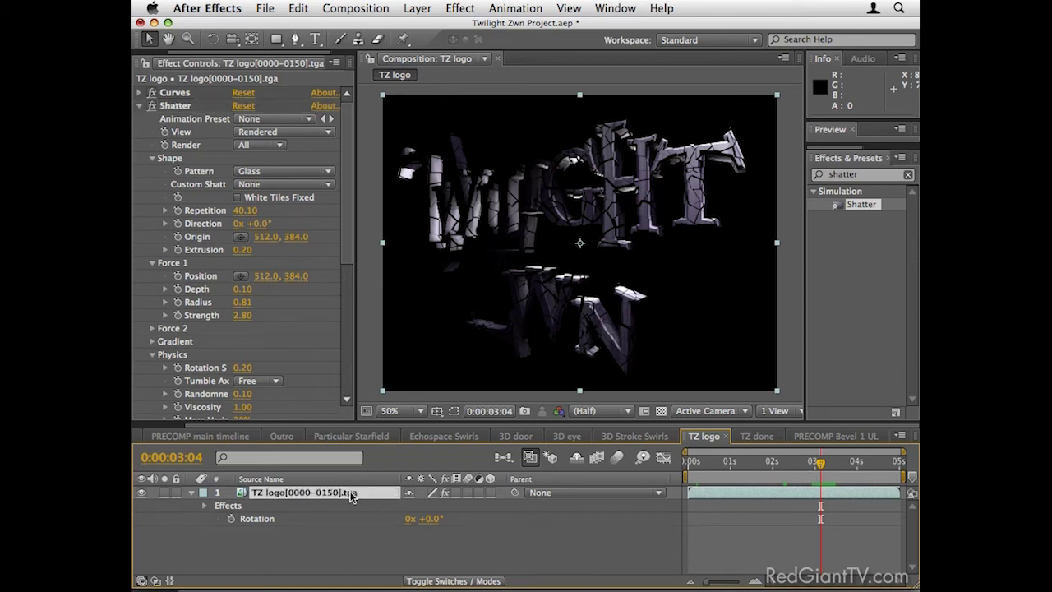
pyautogui.press('super+d')
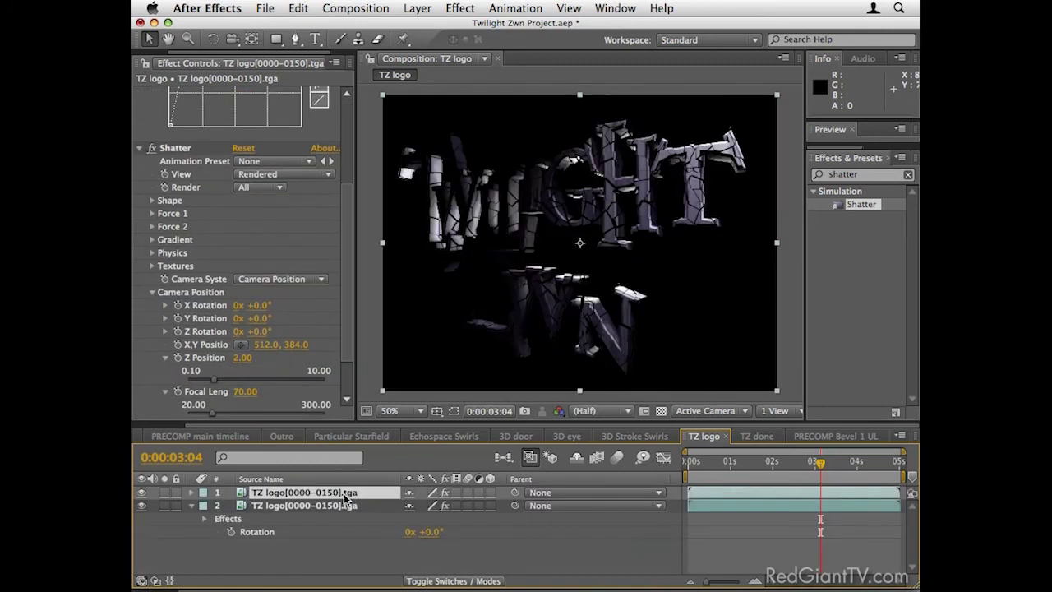
pyautogui.press('Return')
pyautogui.write('S')
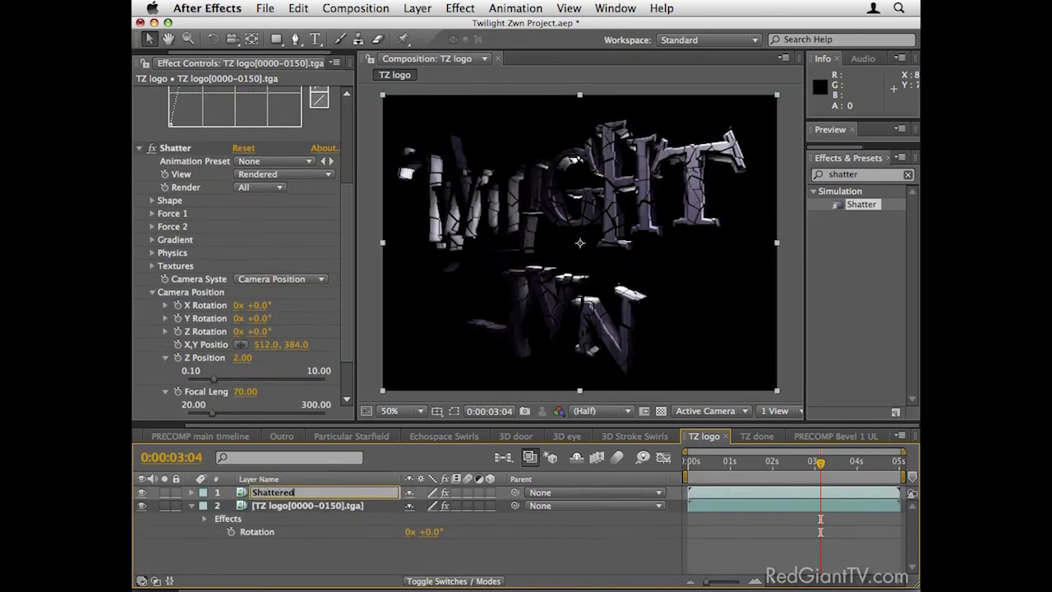
pyautogui.write('hattered')
pyautogui.press('Return')
# Step: Rename the lower copy 'Regular' and select its Shatter effect
pyautogui.click(350, 507)
pyautogui.press('Return')
pyautogui.write('Regular')
pyautogui.press('Return')
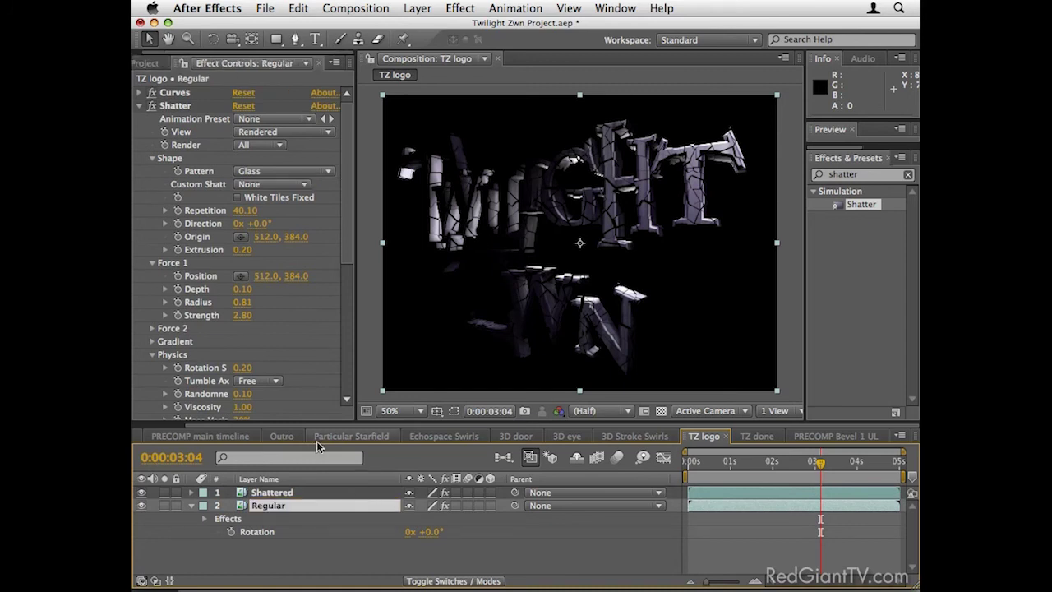
pyautogui.click(181, 107)
# Step: Delete Shatter from Regular, hide Shattered, and scrub to 0:00:00:22 to view the intact logo
pyautogui.press('Delete')
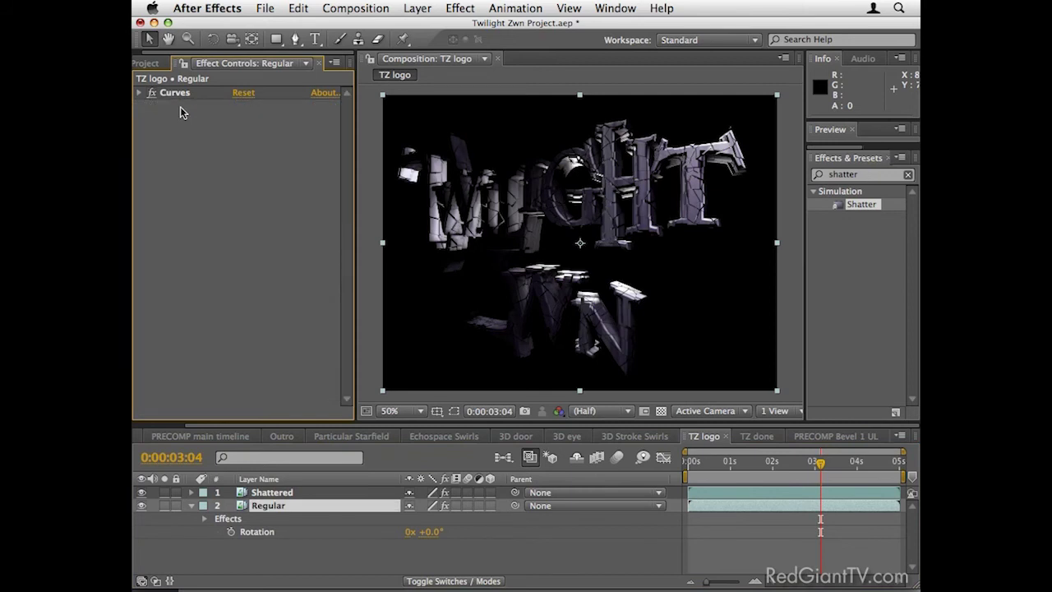
pyautogui.click(141, 505)
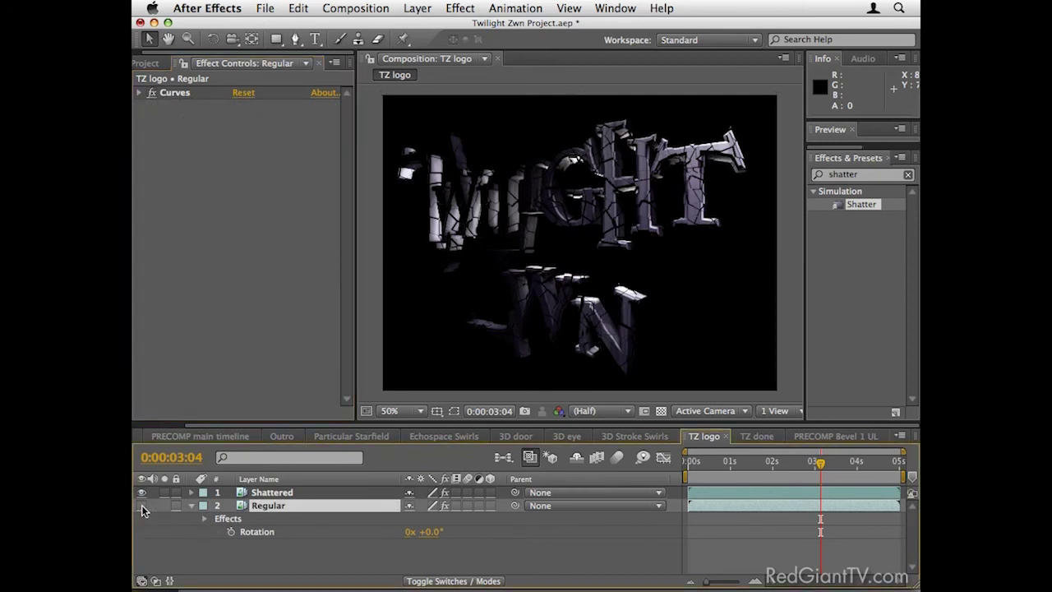
pyautogui.click(142, 505)
pyautogui.click(142, 492)
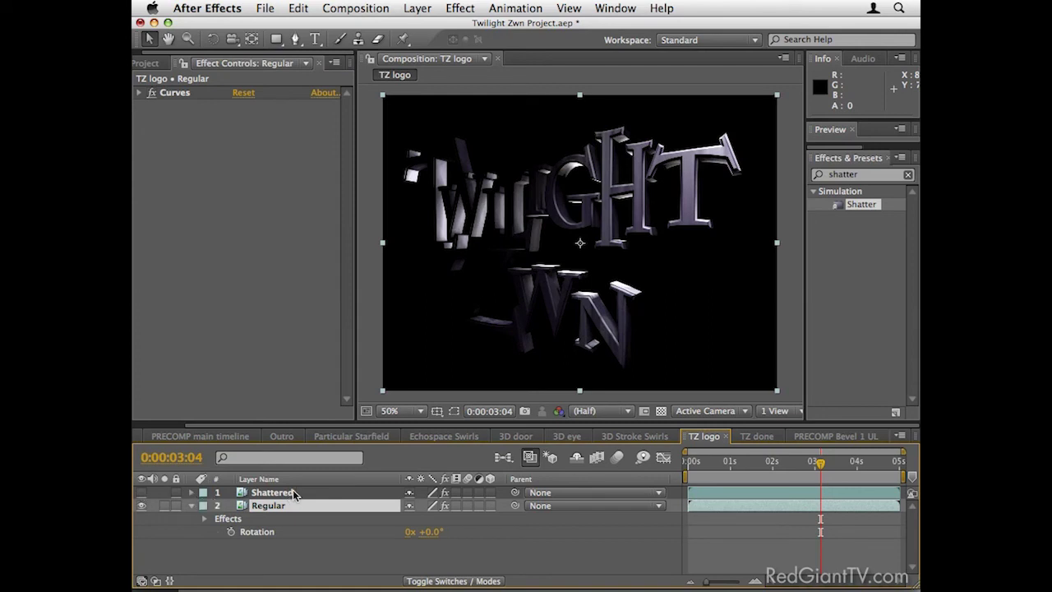
pyautogui.moveTo(701, 461); pyautogui.dragTo(733, 465)
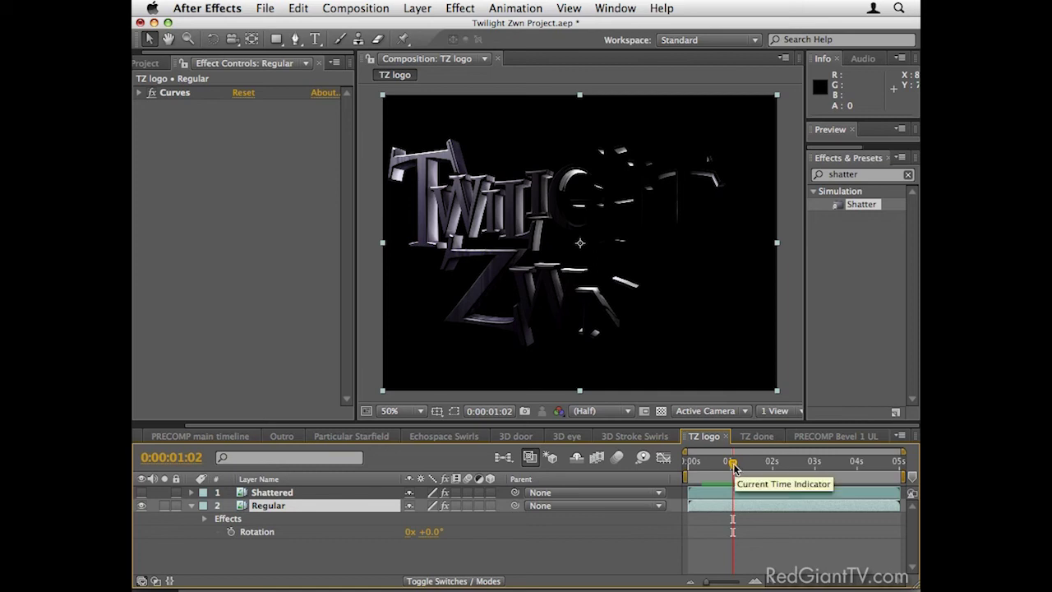
pyautogui.moveTo(734, 466)
pyautogui.mouseDown()
pyautogui.moveTo(752, 467)
pyautogui.moveTo(722, 471)
pyautogui.mouseUp()
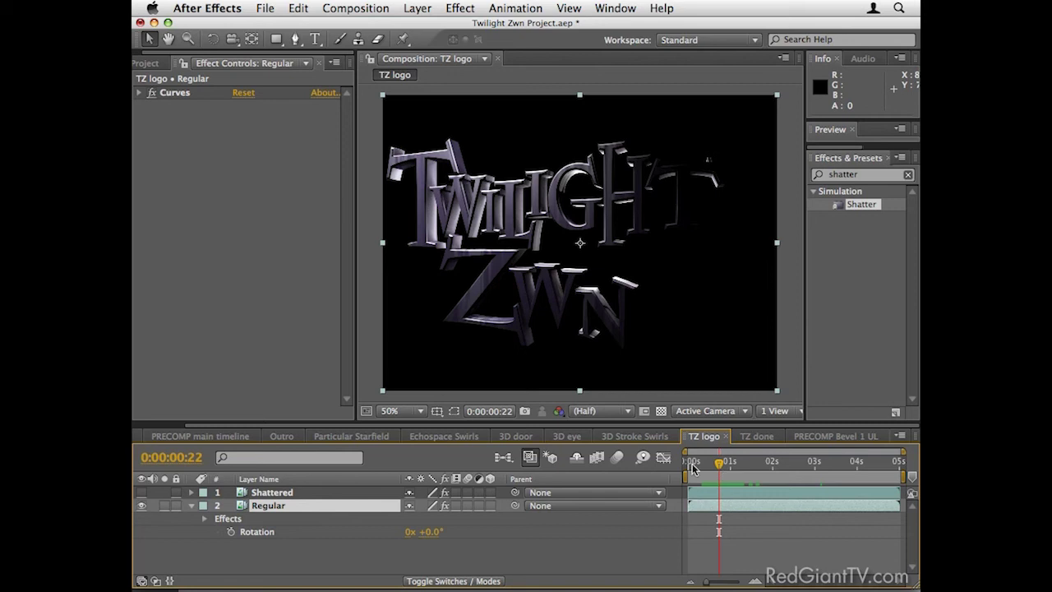
# Step: Add a Null 9 layer with a Checkbox Control and switch its checkbox off
pyautogui.rightClick(240, 550)
pyautogui.moveTo(345, 445)
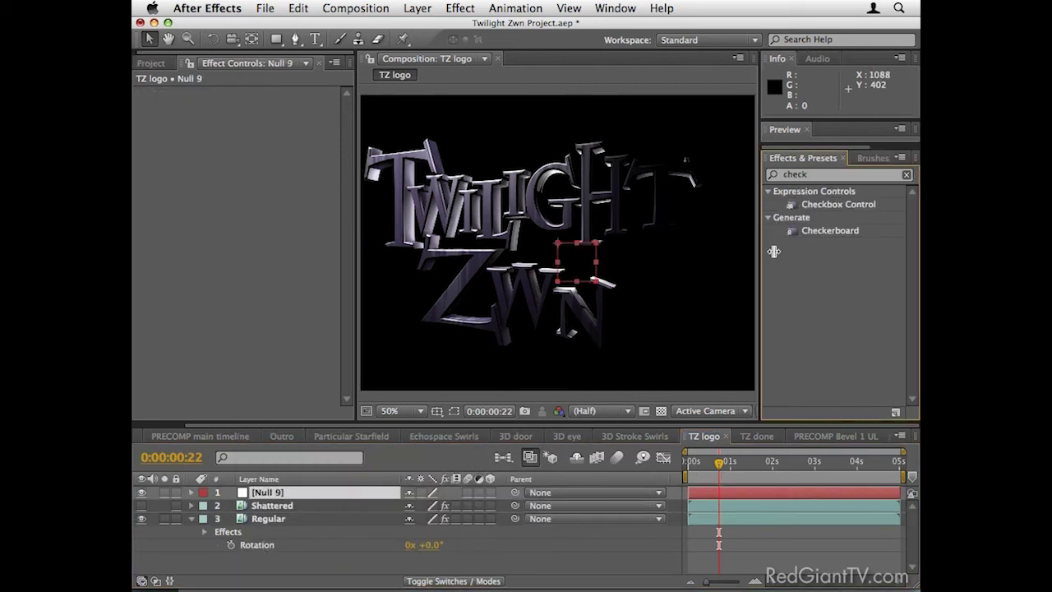
pyautogui.doubleClick(864, 204)
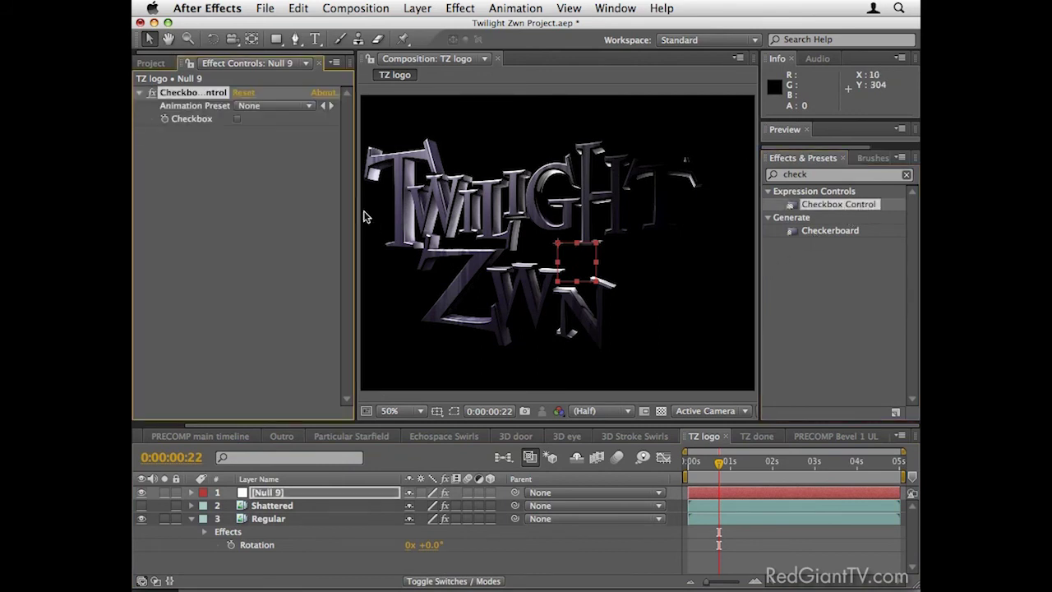
pyautogui.moveTo(356, 210); pyautogui.dragTo(375, 211)
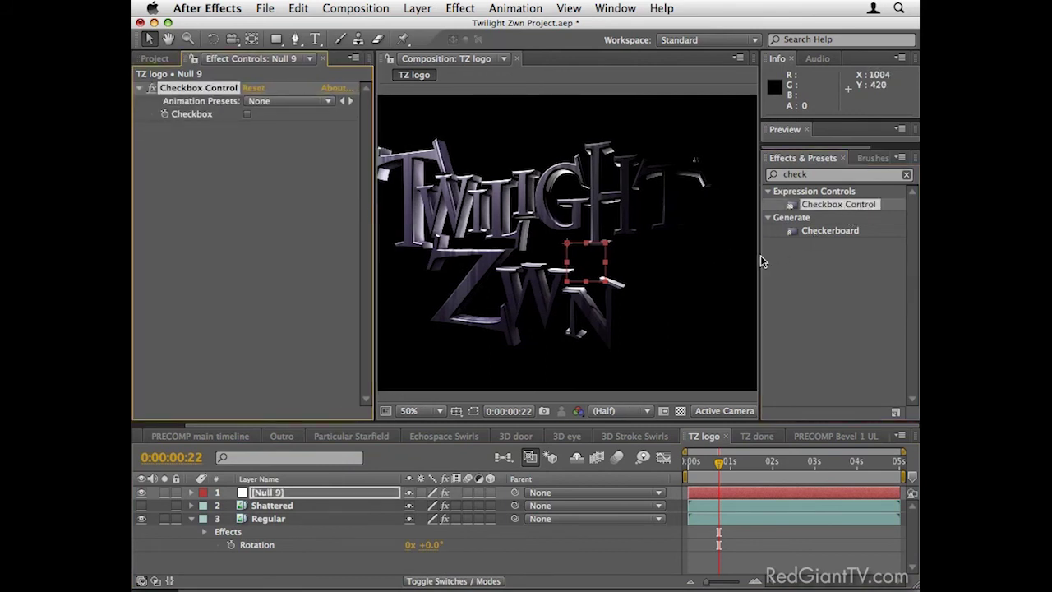
pyautogui.moveTo(761, 255); pyautogui.dragTo(840, 246)
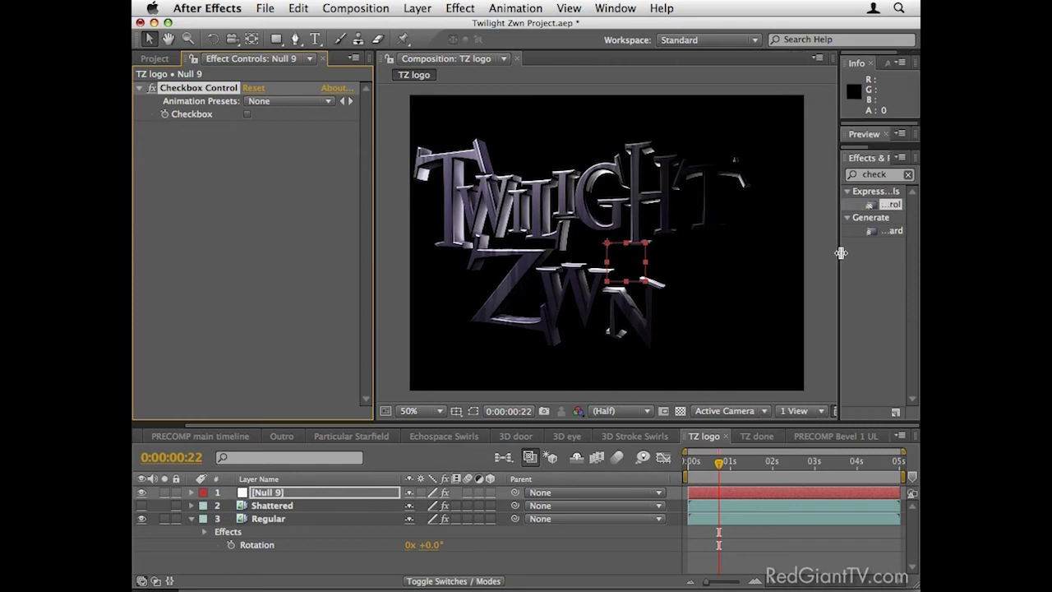
pyautogui.click(247, 115)
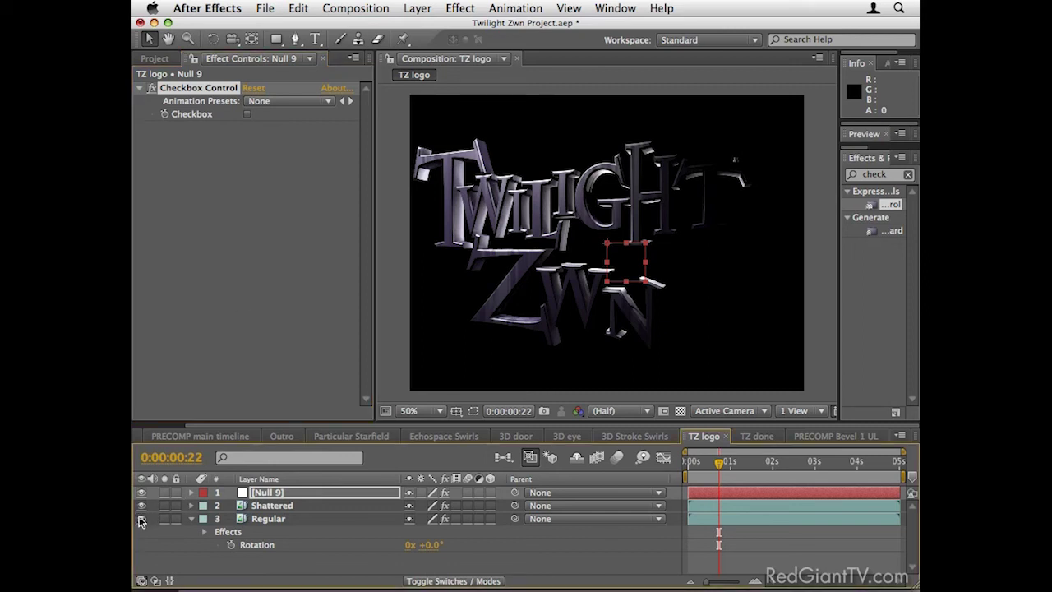
pyautogui.click(251, 508)
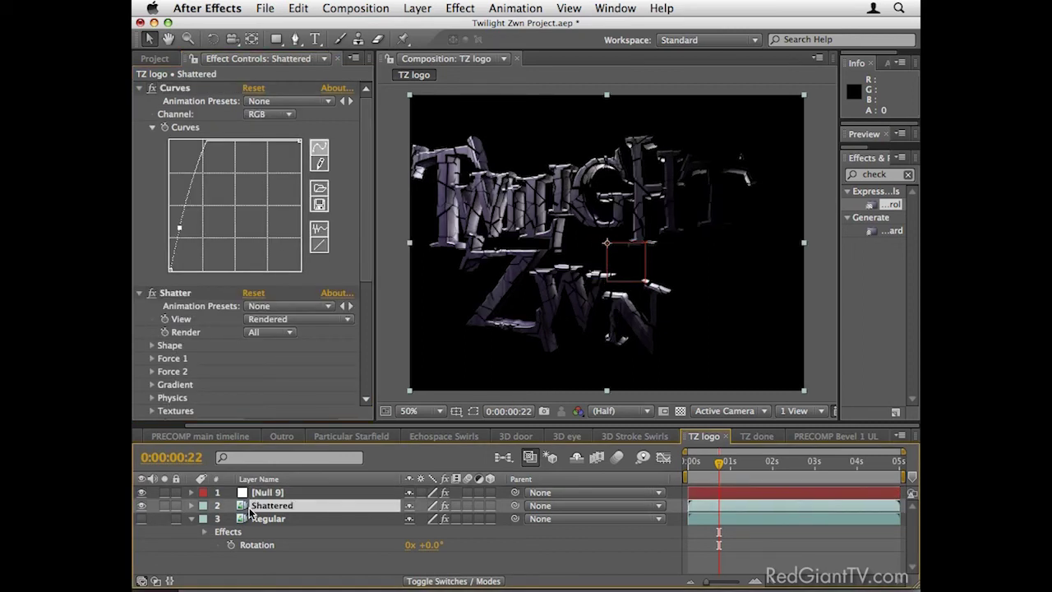
# Step: Add an expression to Shattered's Opacity, beginning it with 'if ('
pyautogui.press('t')
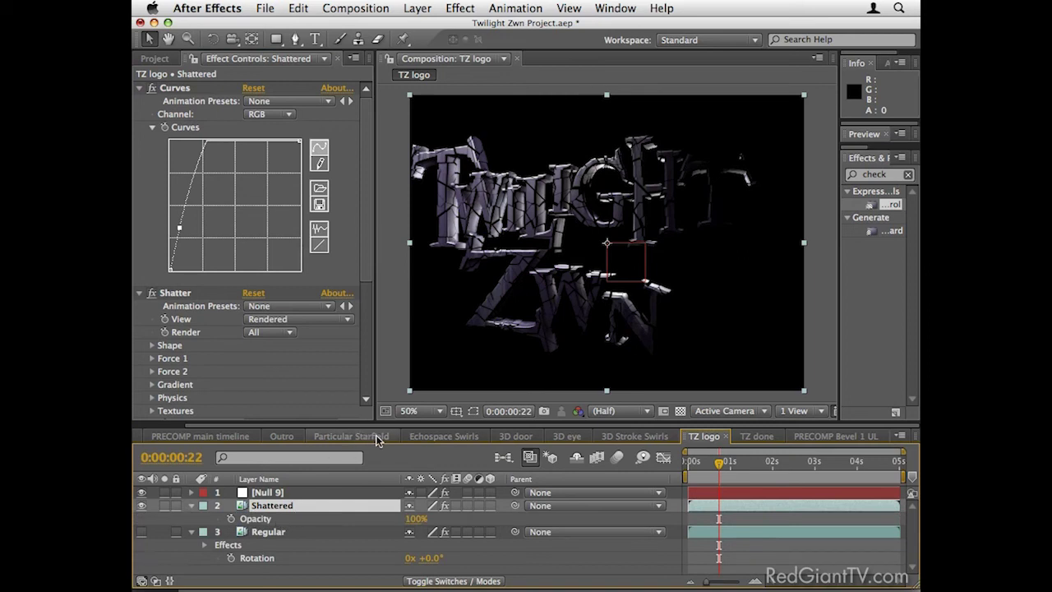
pyautogui.moveTo(382, 425); pyautogui.dragTo(373, 393)
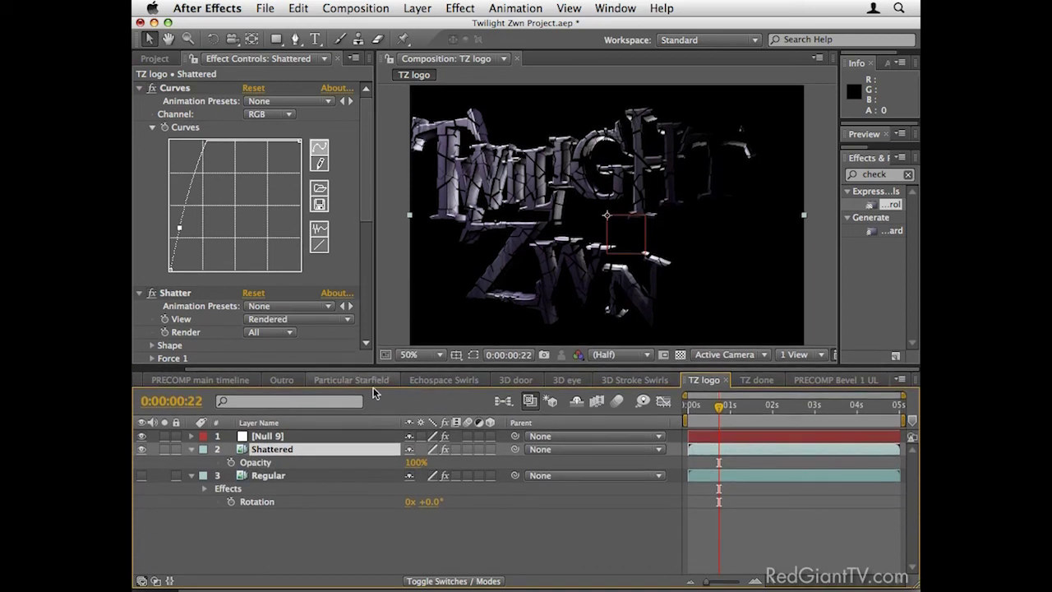
pyautogui.keyDown('alt'); pyautogui.click(232, 463); pyautogui.keyUp('alt')
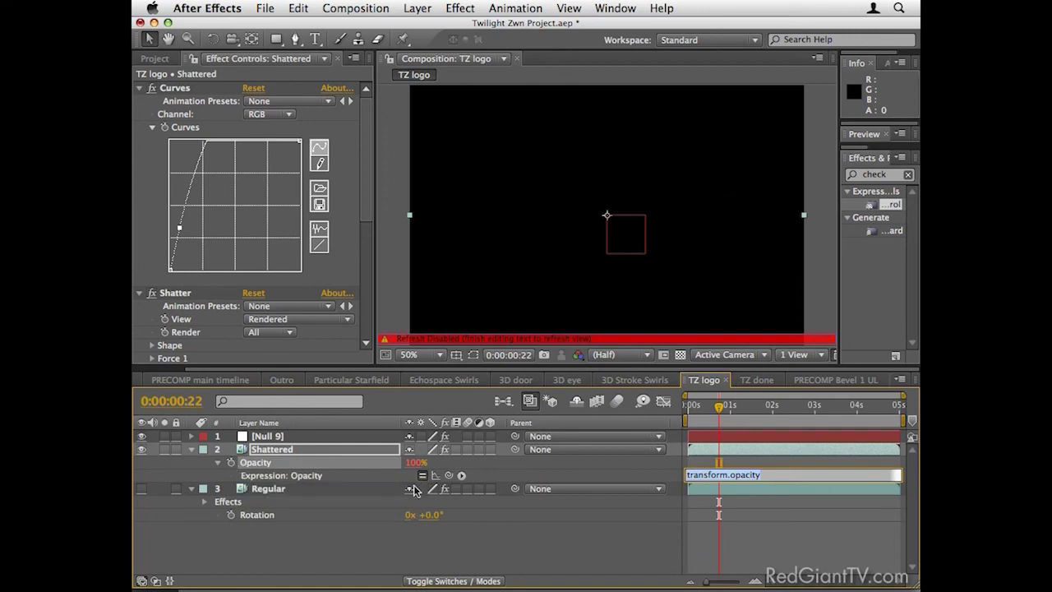
pyautogui.write('if (')
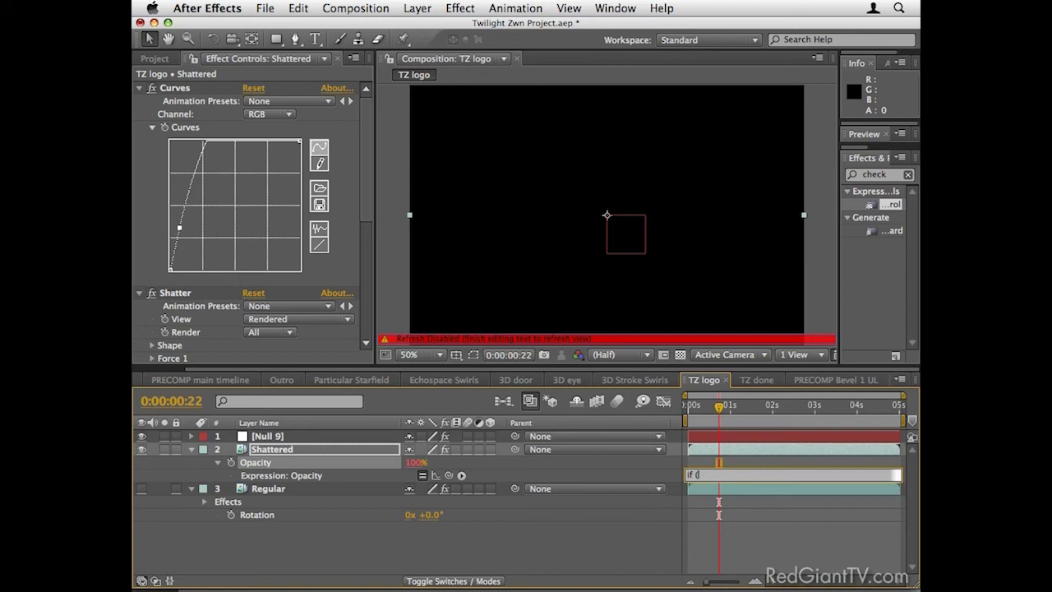
pyautogui.write('eat only donuts) get fat')
pyautogui.press('BackSpace')
pyautogui.press('BackSpace')
pyautogui.press('BackSpace')
pyautogui.press('BackSpace')
pyautogui.press('BackSpace')
pyautogui.press('BackSpace')
pyautogui.press('BackSpace')
pyautogui.press('BackSpace')
pyautogui.press('BackSpace')
pyautogui.press('BackSpace')
pyautogui.press('BackSpace')
pyautogui.press('BackSpace')
pyautogui.press('BackSpace')
pyautogui.press('BackSpace')
pyautogui.press('BackSpace')
pyautogui.press('BackSpace')
pyautogui.press('BackSpace')
pyautogui.press('BackSpace')
pyautogui.press('BackSpace')
pyautogui.press('BackSpace')
pyautogui.press('BackSpace')
pyautogui.press('BackSpace')
pyautogui.press('BackSpace')
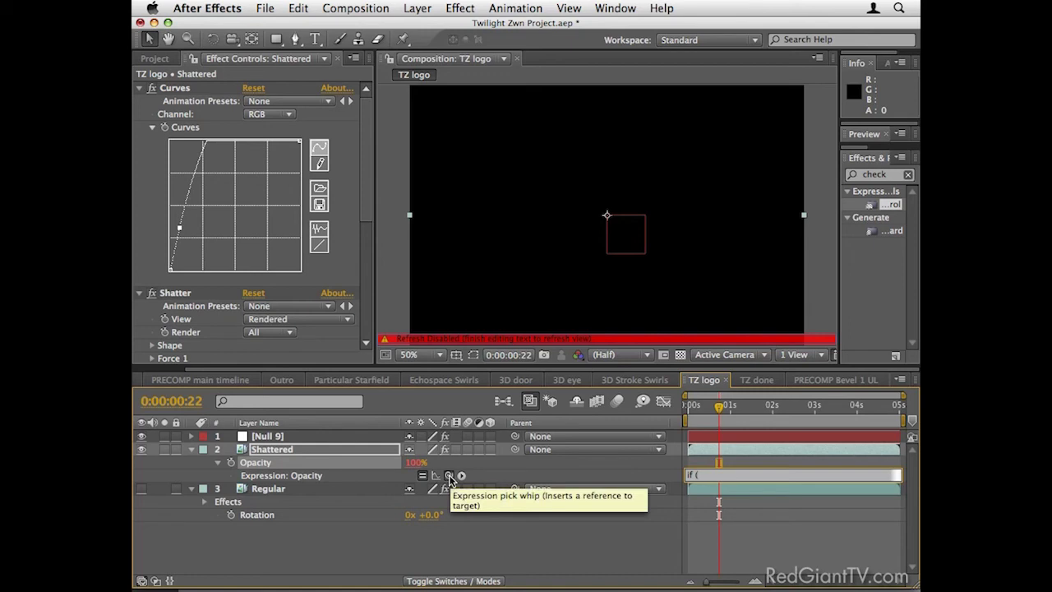
# Step: Write the first expression line: if Null 9's Checkbox == 0, Opacity = 0
pyautogui.click(304, 438)
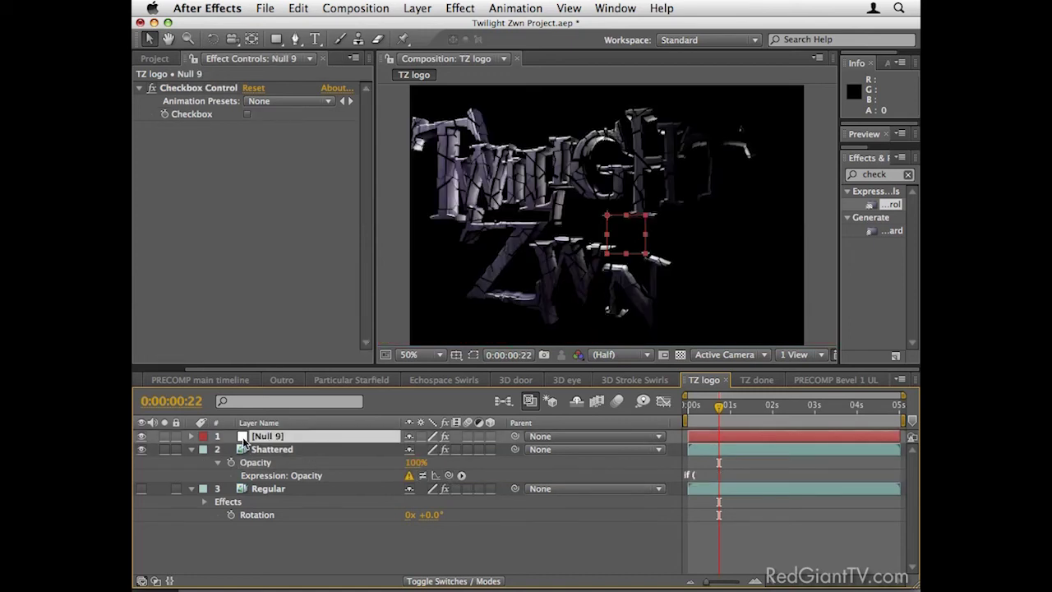
pyautogui.click(194, 437)
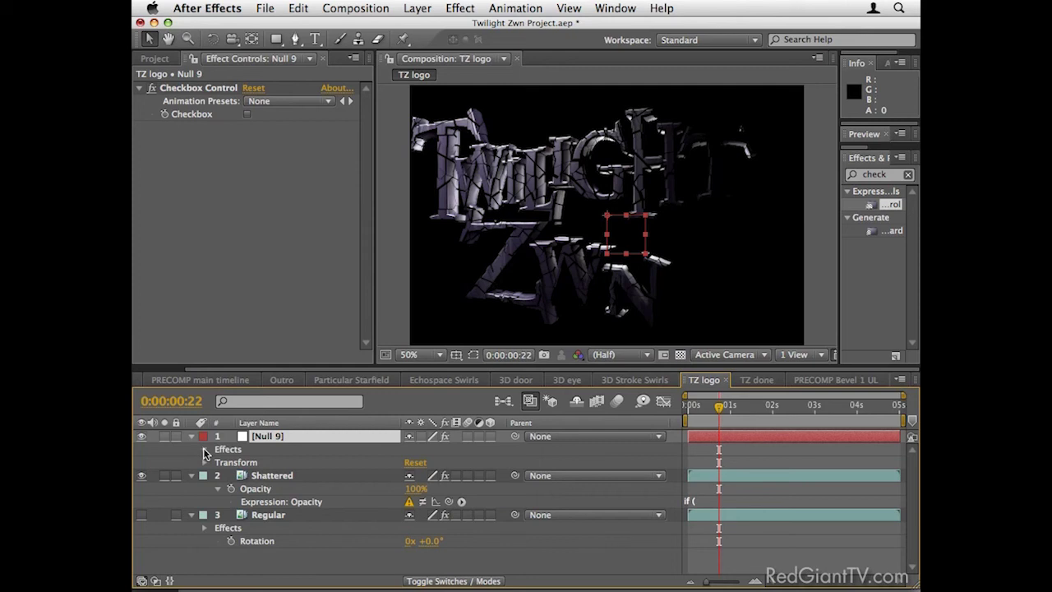
pyautogui.click(205, 449)
pyautogui.click(218, 462)
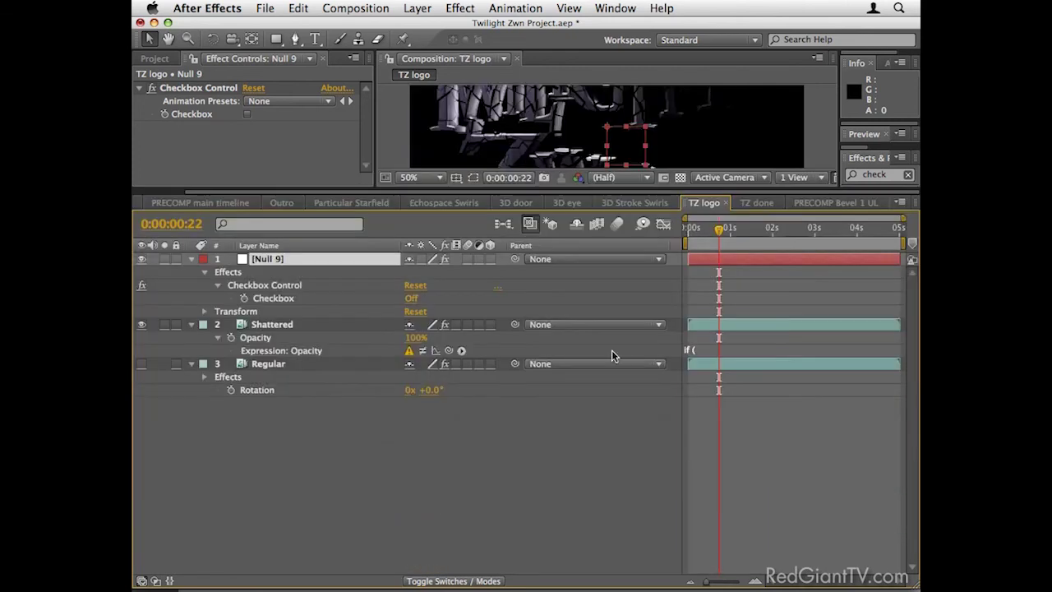
pyautogui.click(700, 349)
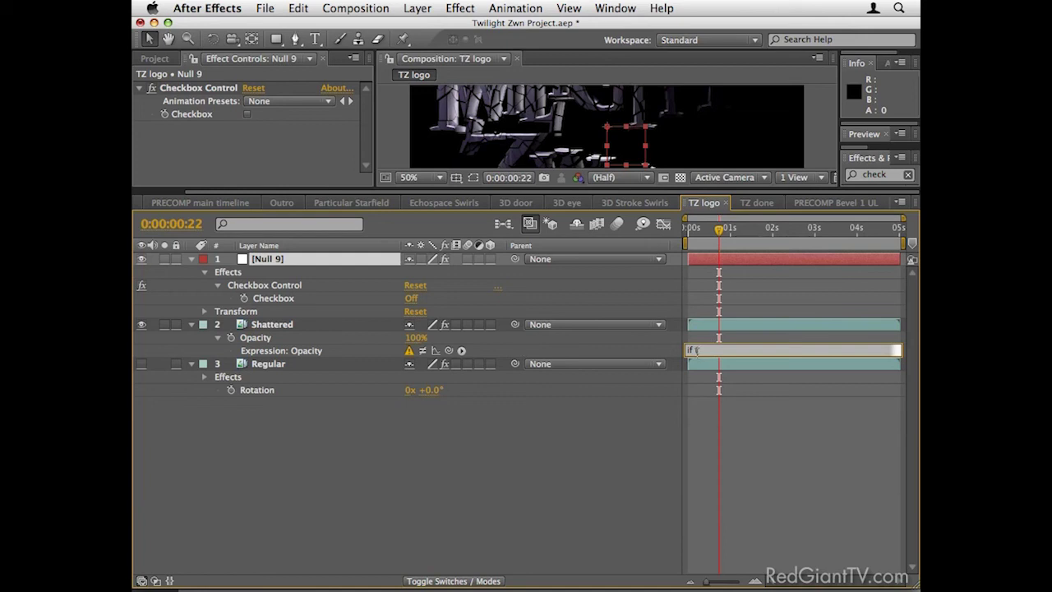
pyautogui.moveTo(449, 350); pyautogui.dragTo(277, 298)
pyautogui.write('==')
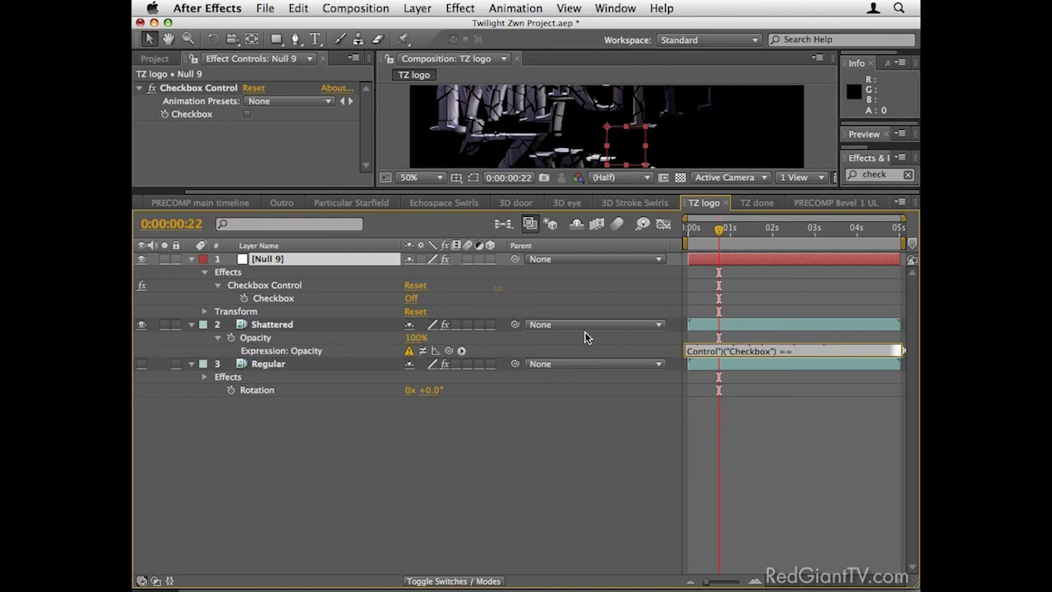
pyautogui.write('0')
pyautogui.write('Opacity = 0')
# Step: Add a second line, if Checkbox == 1, Opacity = 100, and apply the expression
pyautogui.press('Return')
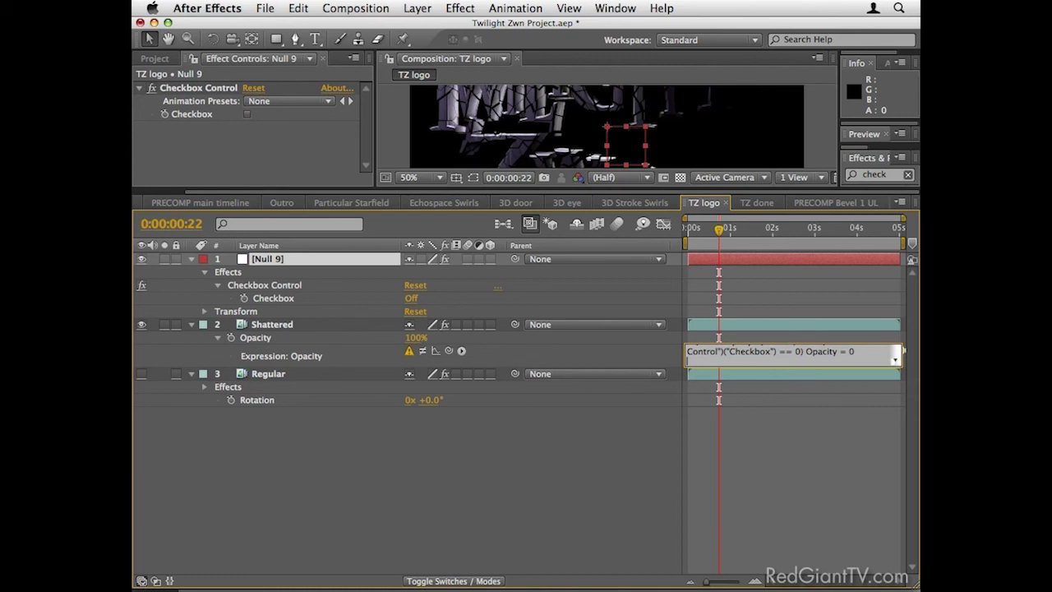
pyautogui.write('if (')
pyautogui.moveTo(450, 354); pyautogui.dragTo(296, 301)
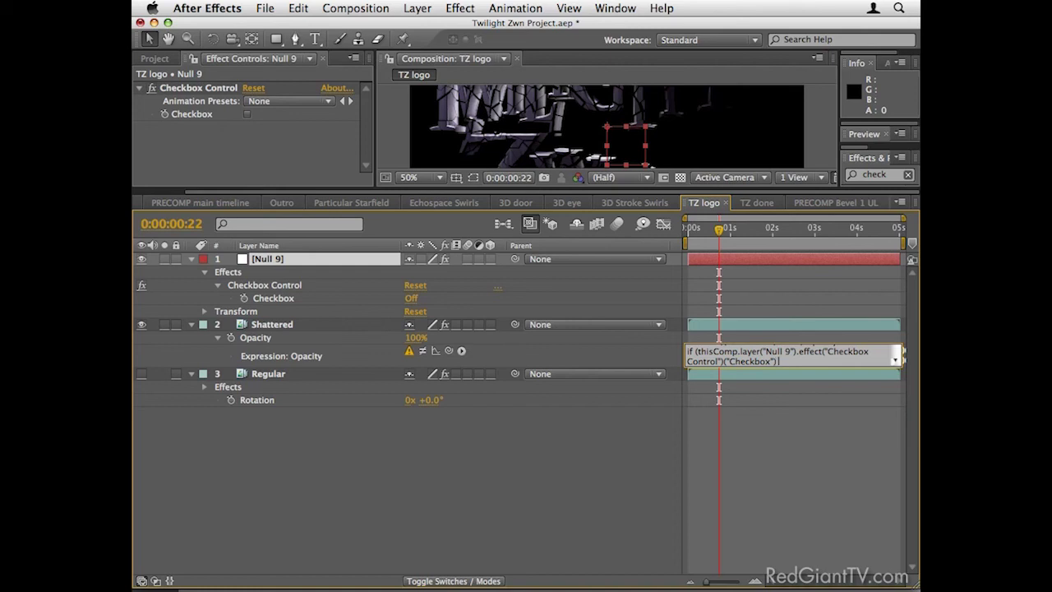
pyautogui.write('== 1) Opacity = 100')
pyautogui.click(610, 346)
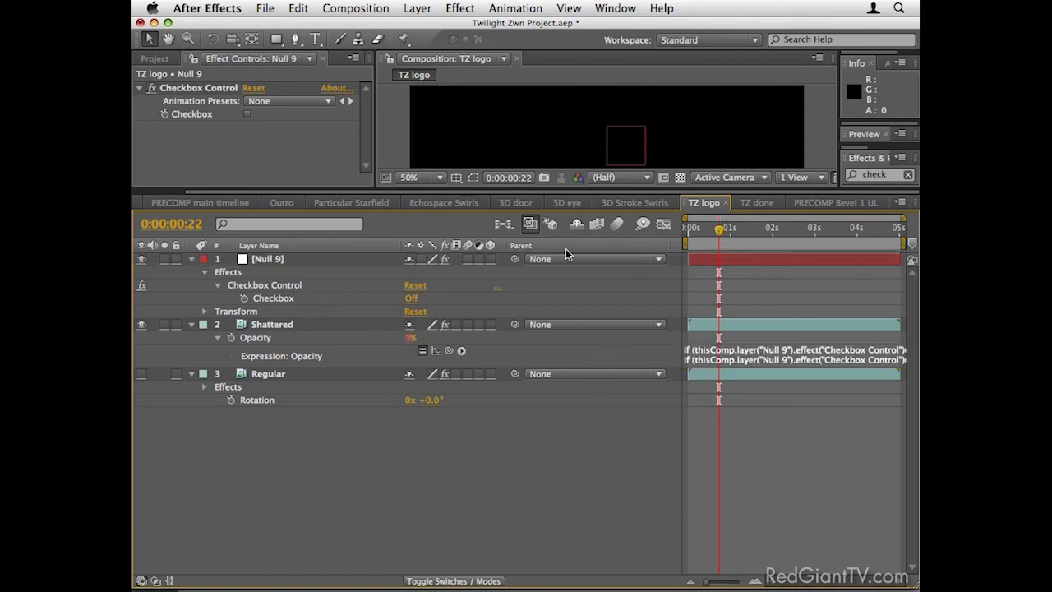
# Step: Toggle Null 9's checkbox repeatedly to test the Shattered logo switch, leaving it off
pyautogui.moveTo(569, 188); pyautogui.dragTo(586, 327)
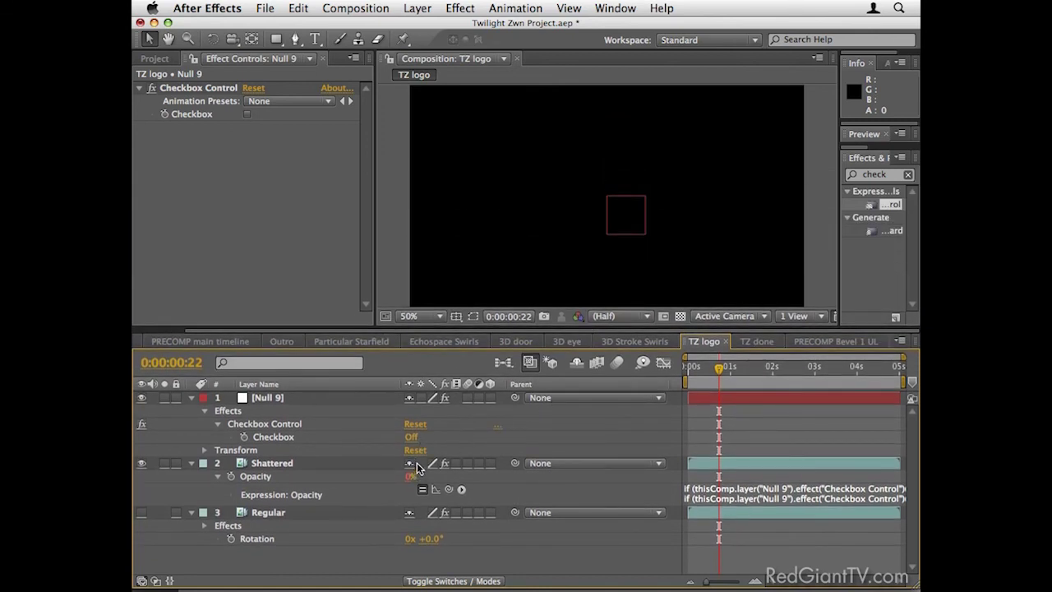
pyautogui.click(412, 437)
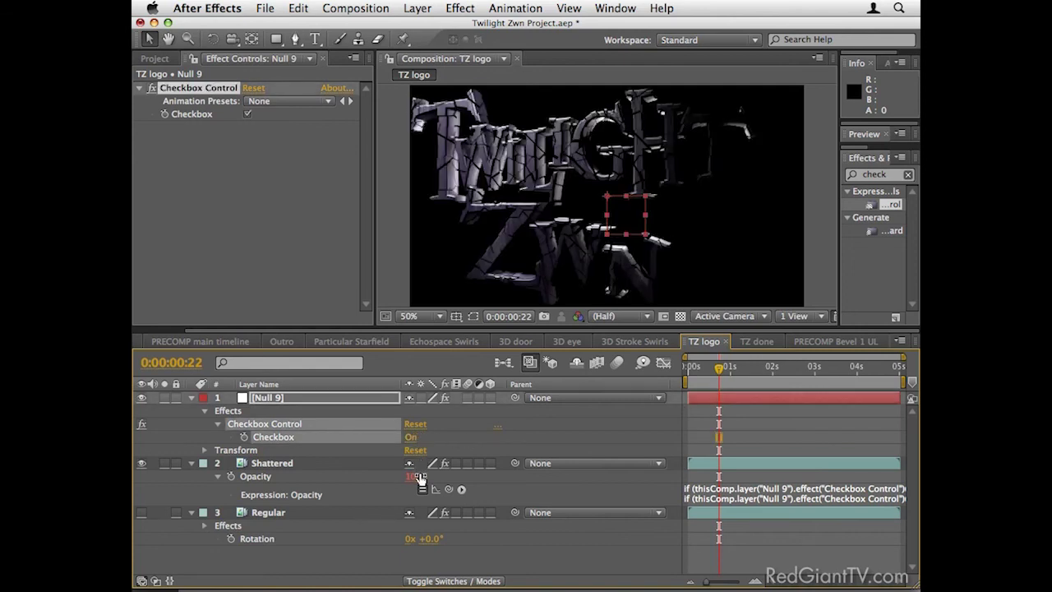
pyautogui.click(412, 438)
pyautogui.click(412, 438)
pyautogui.click(412, 438)
pyautogui.click(412, 438)
pyautogui.click(411, 438)
pyautogui.click(412, 438)
pyautogui.click(412, 437)
pyautogui.click(412, 437)
pyautogui.click(412, 437)
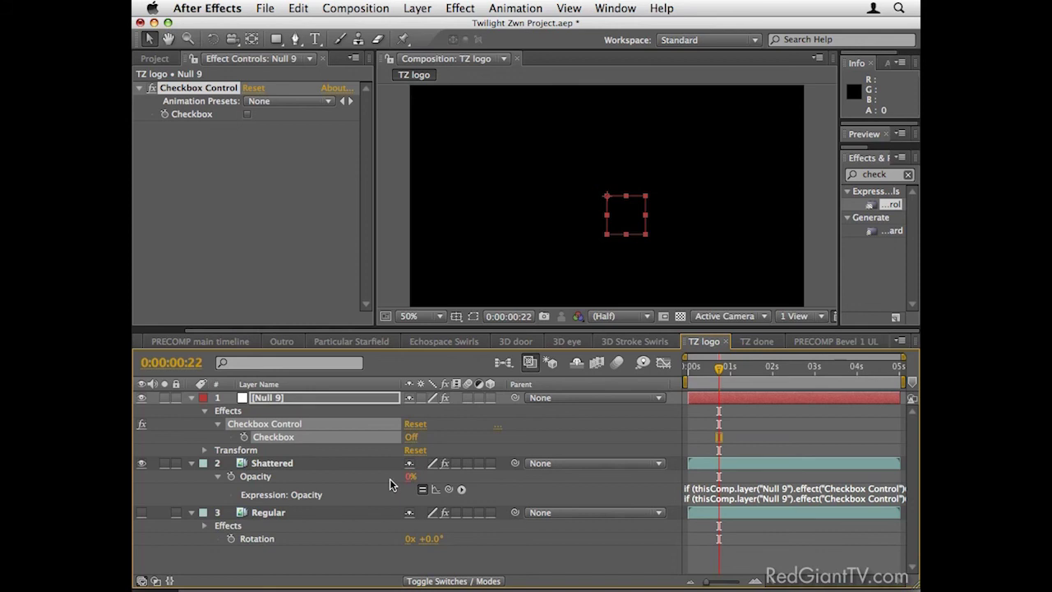
pyautogui.click(277, 514)
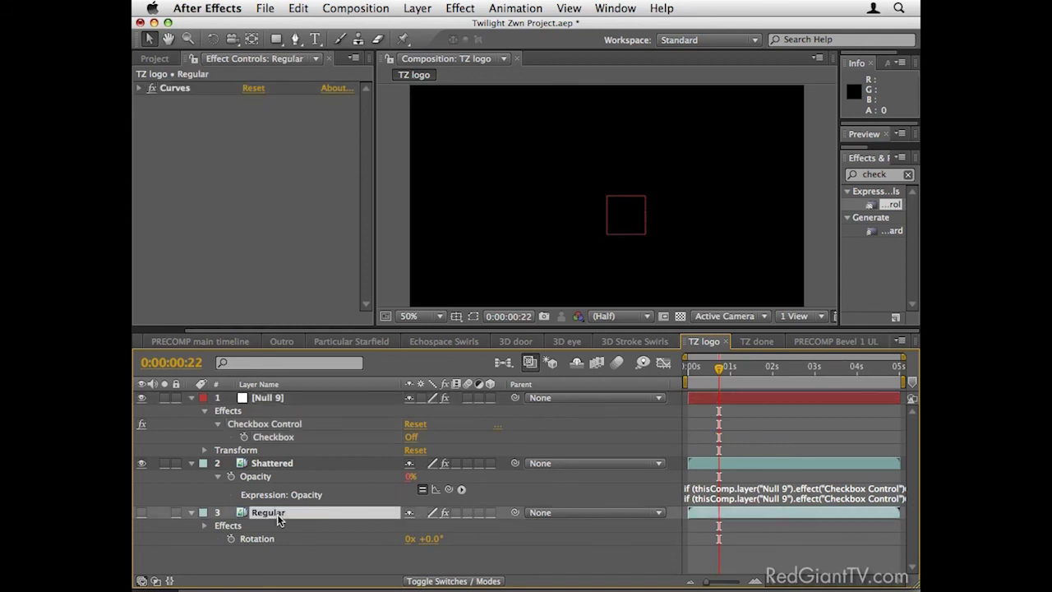
# Step: Show Regular, add an Opacity expression, and paste in Shattered's checkbox expression
pyautogui.click(150, 512)
pyautogui.press('t')
pyautogui.keyDown('alt'); pyautogui.click(231, 526); pyautogui.keyUp('alt')
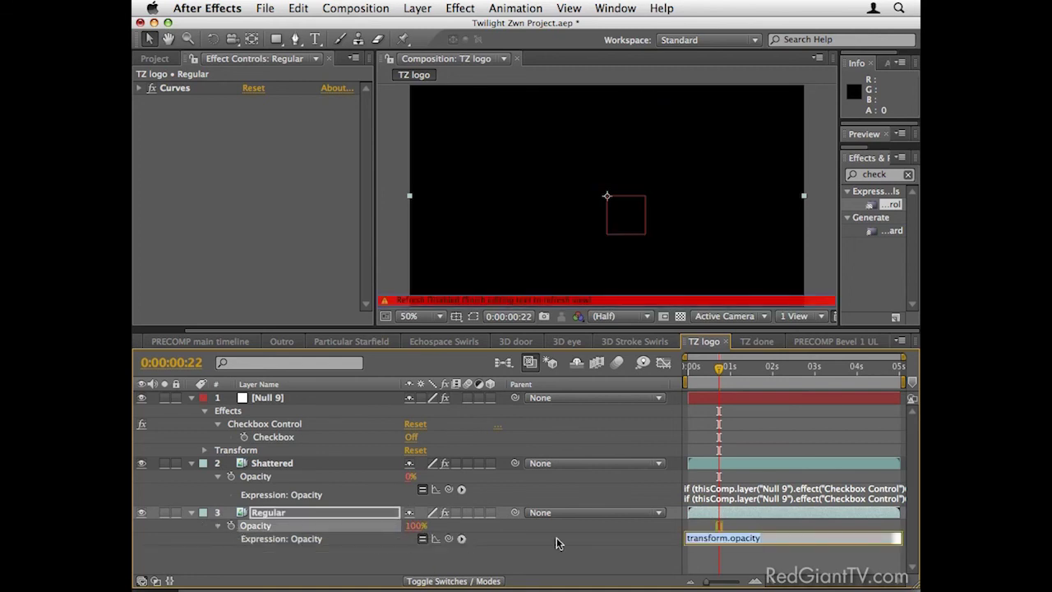
pyautogui.click(754, 498)
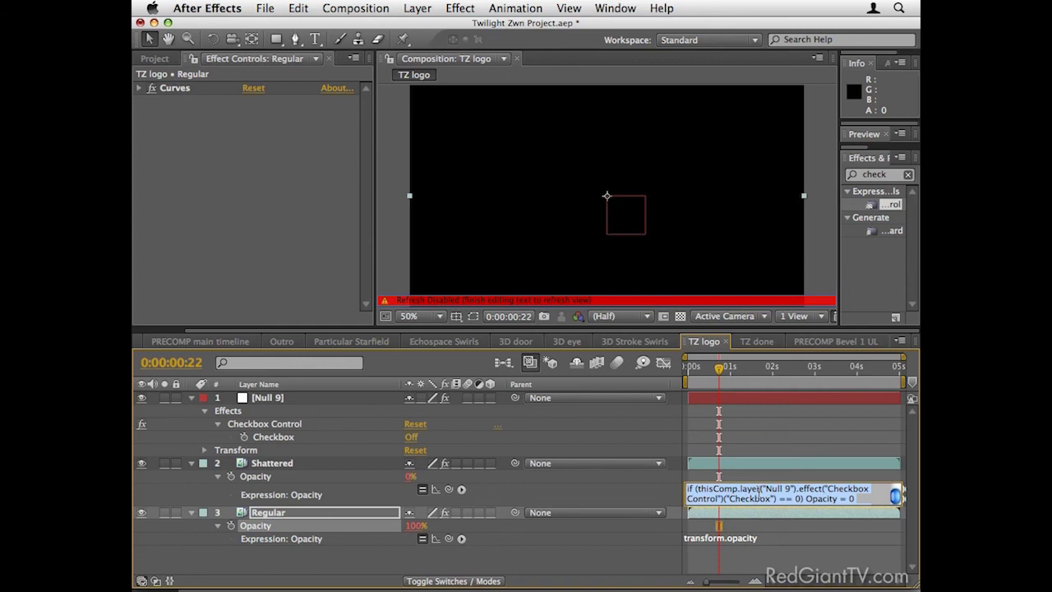
pyautogui.write('if (thisComp.layer("Null 9").effect("Checkbox Control")("Checkbox") == 1) Opacity = 100')
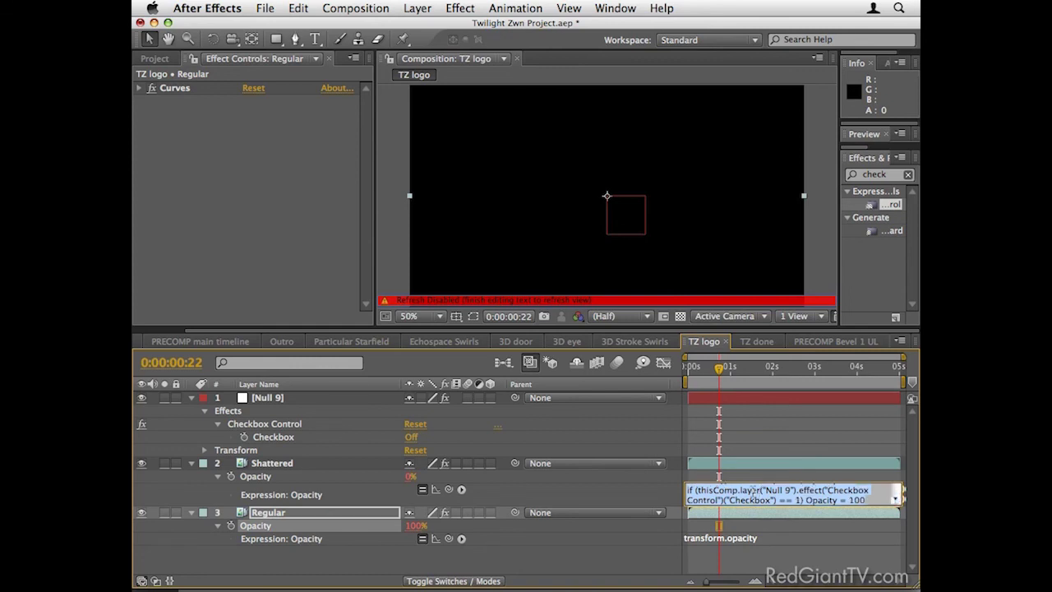
pyautogui.click(744, 539)
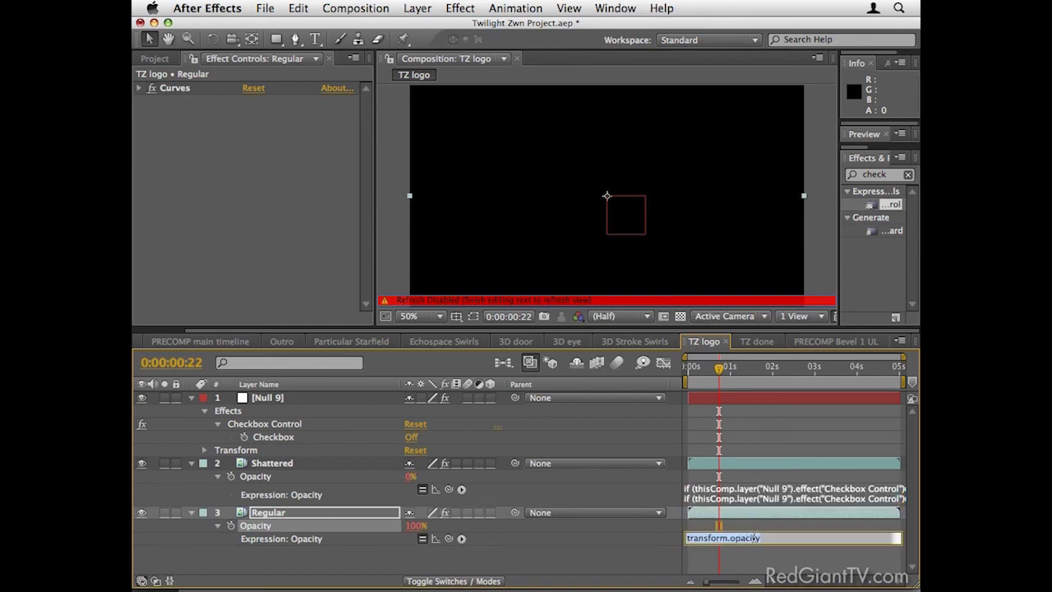
pyautogui.press('super+v')
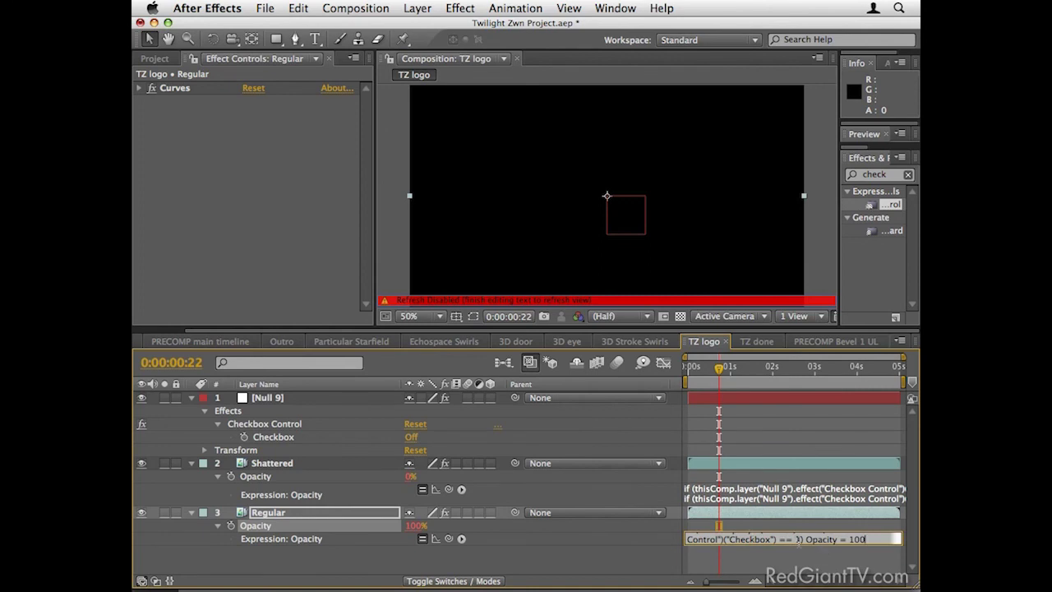
# Step: Invert the pasted conditions so Regular shows at 100% when the checkbox is off, and commit
pyautogui.doubleClick(857, 539)
pyautogui.write('0')
pyautogui.doubleClick(796, 539)
pyautogui.write('0')
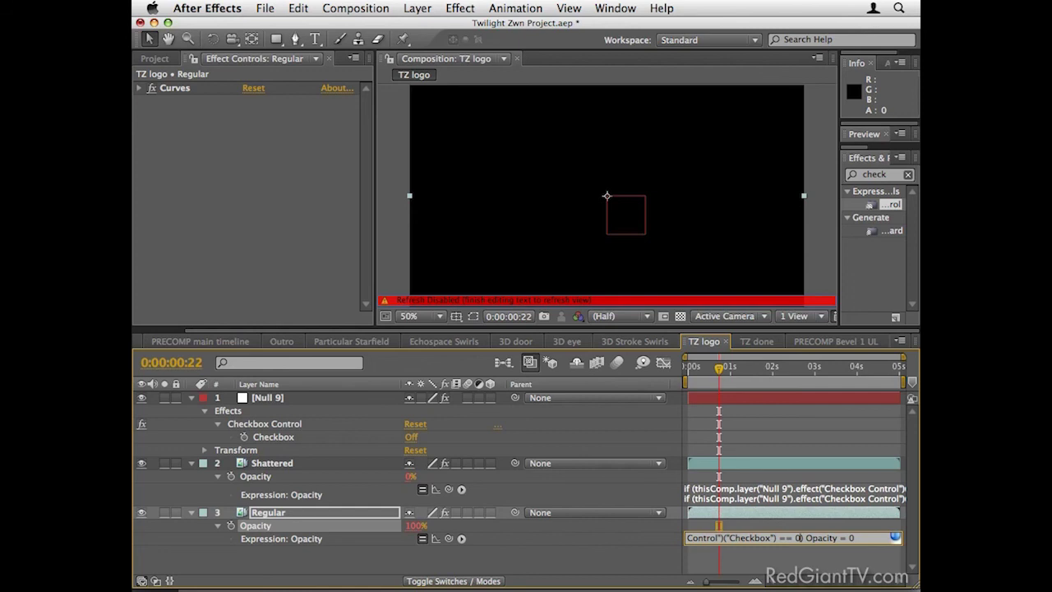
pyautogui.press('BackSpace')
pyautogui.write('1')
pyautogui.write('100')
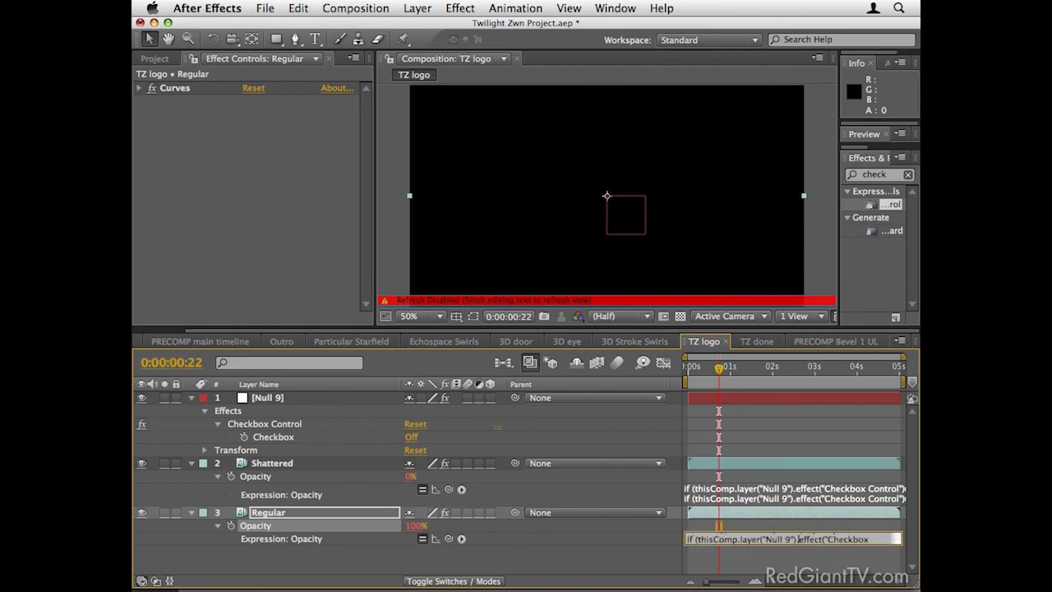
pyautogui.doubleClick(799, 539)
pyautogui.write('0')
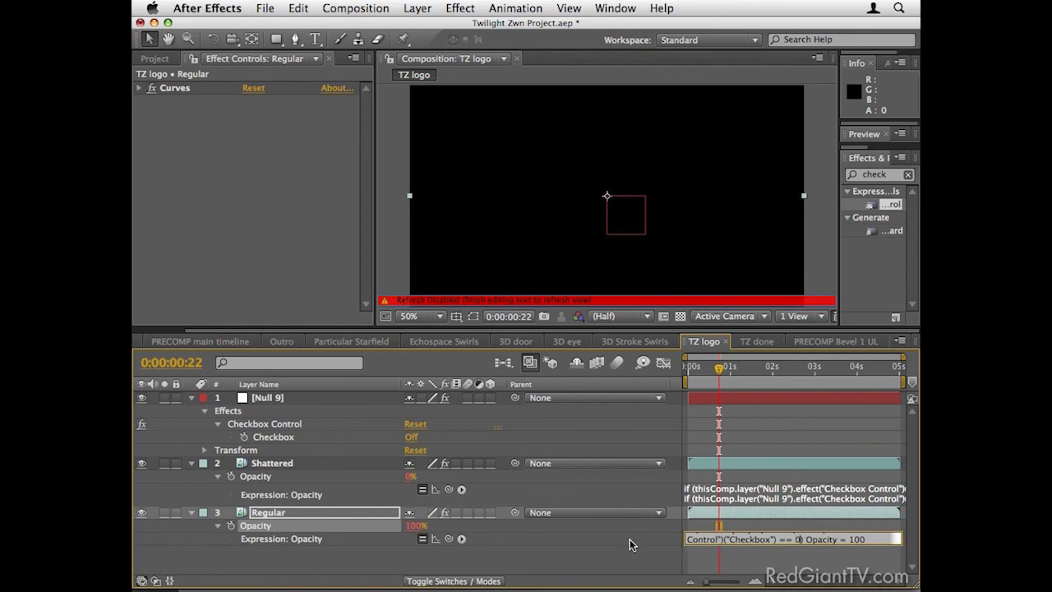
pyautogui.click(630, 538)
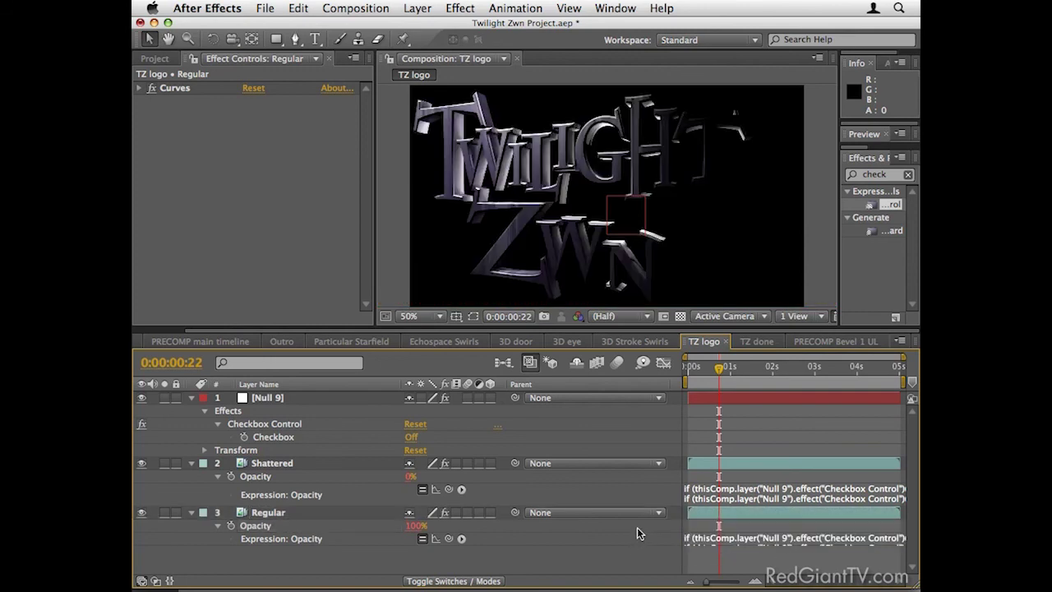
# Step: Flip the checkbox several times to compare the logos, ending with it off
pyautogui.click(411, 437)
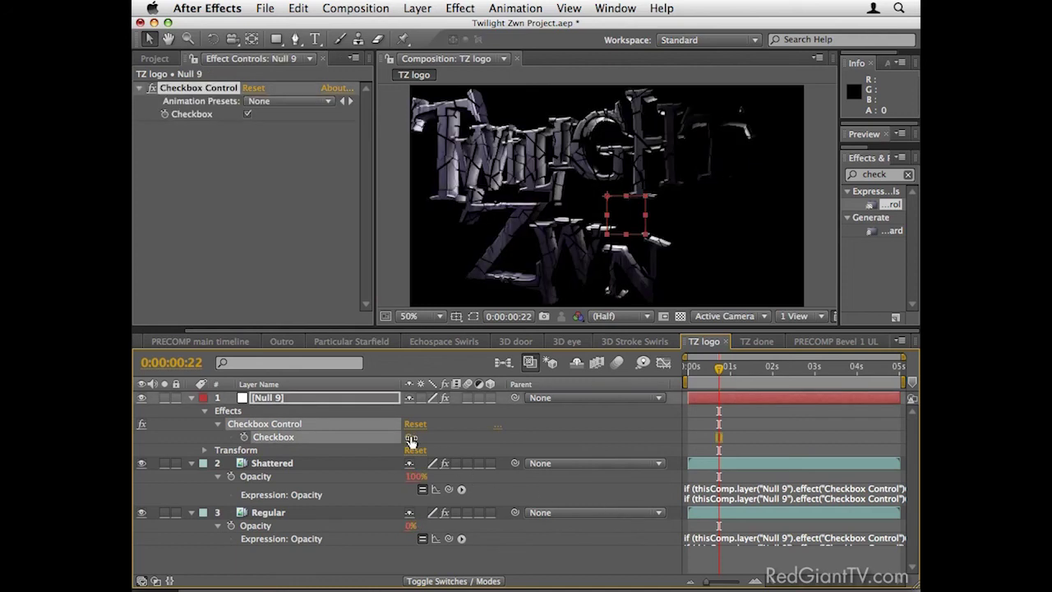
pyautogui.click(411, 437)
pyautogui.click(411, 437)
pyautogui.click(411, 437)
pyautogui.click(411, 437)
pyautogui.click(411, 437)
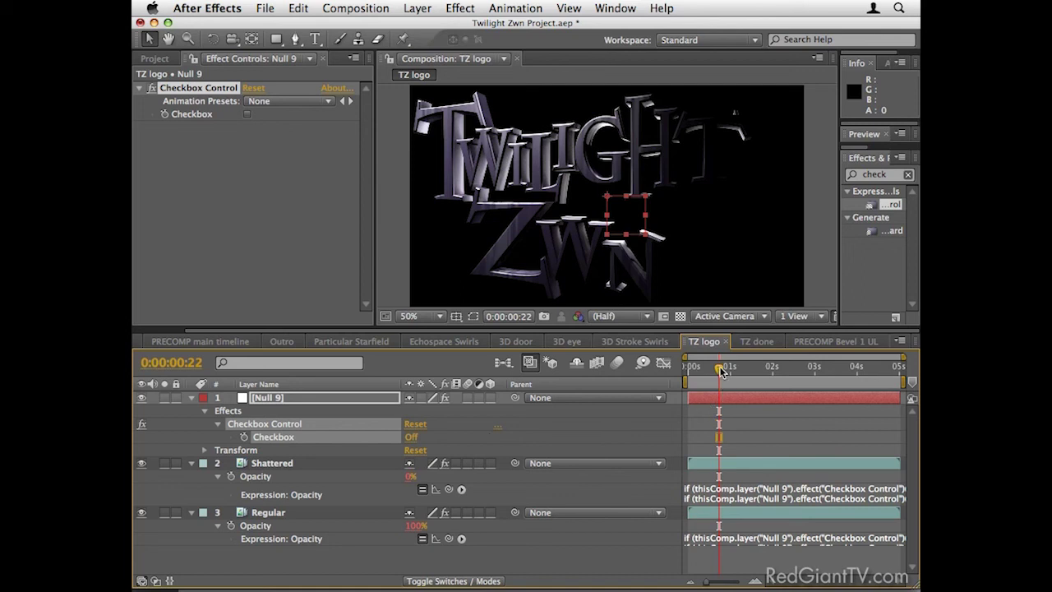
# Step: Keyframe the Checkbox On at 0:00:00:15 and toggled at 0:00:00:18, then scrub to check the flicker
pyautogui.moveTo(721, 368); pyautogui.dragTo(706, 365)
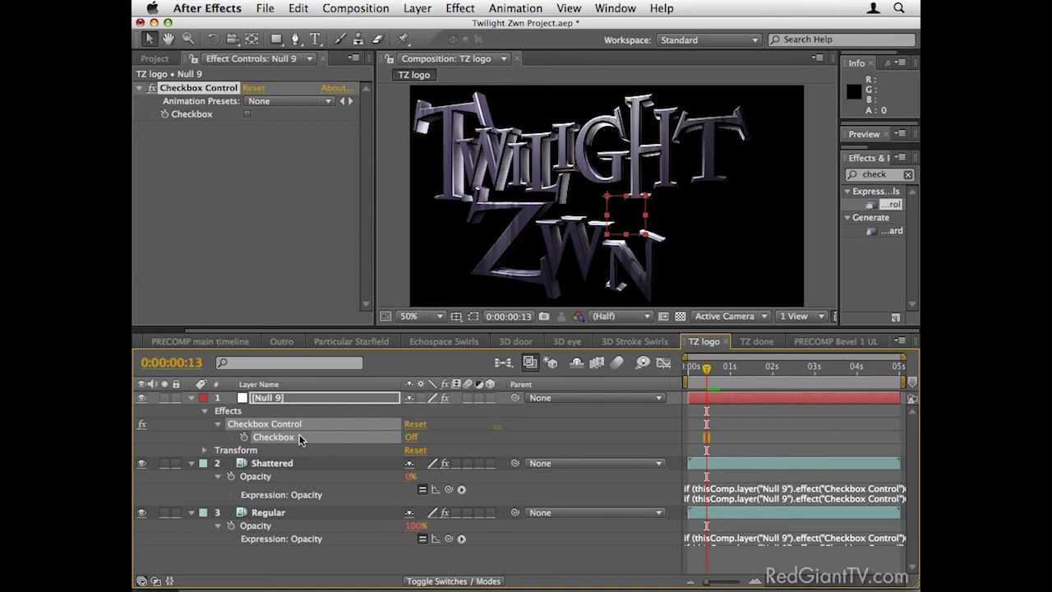
pyautogui.click(244, 437)
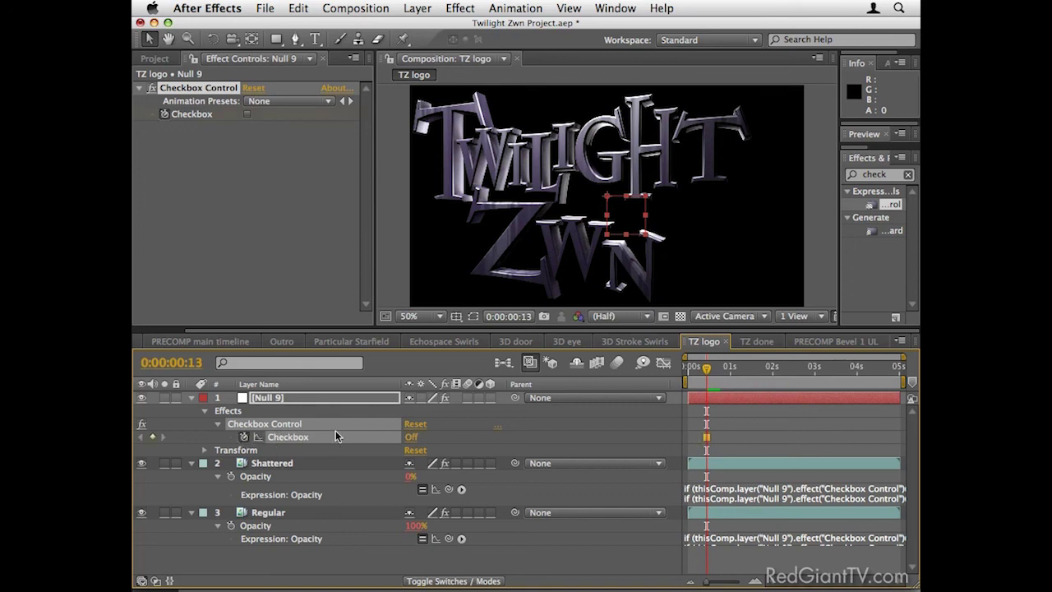
pyautogui.moveTo(709, 371); pyautogui.dragTo(710, 372)
pyautogui.click(411, 436)
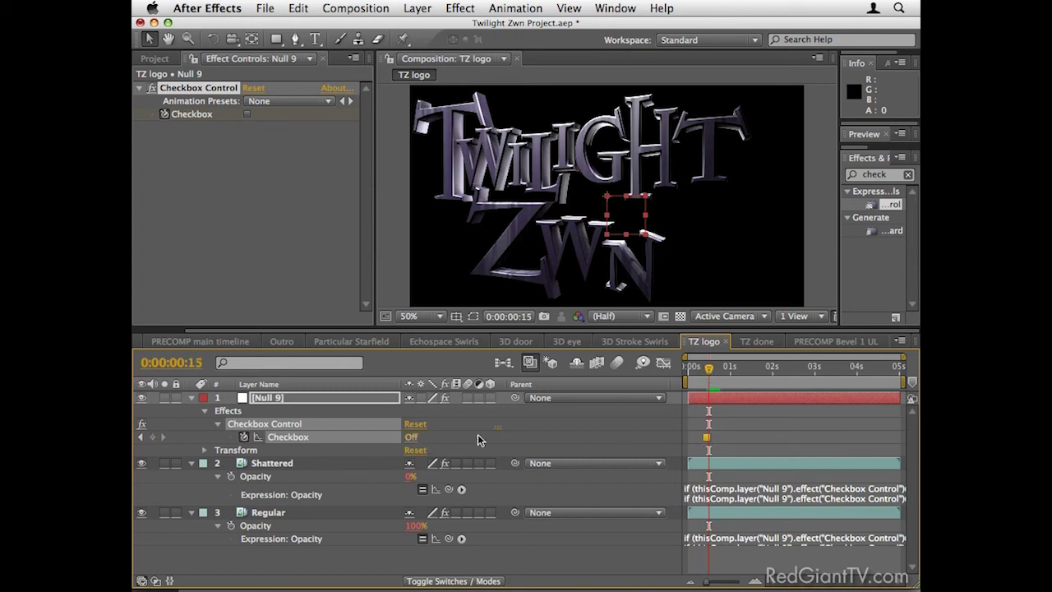
pyautogui.press('pagedown')
pyautogui.press('pagedown')
pyautogui.press('pagedown')
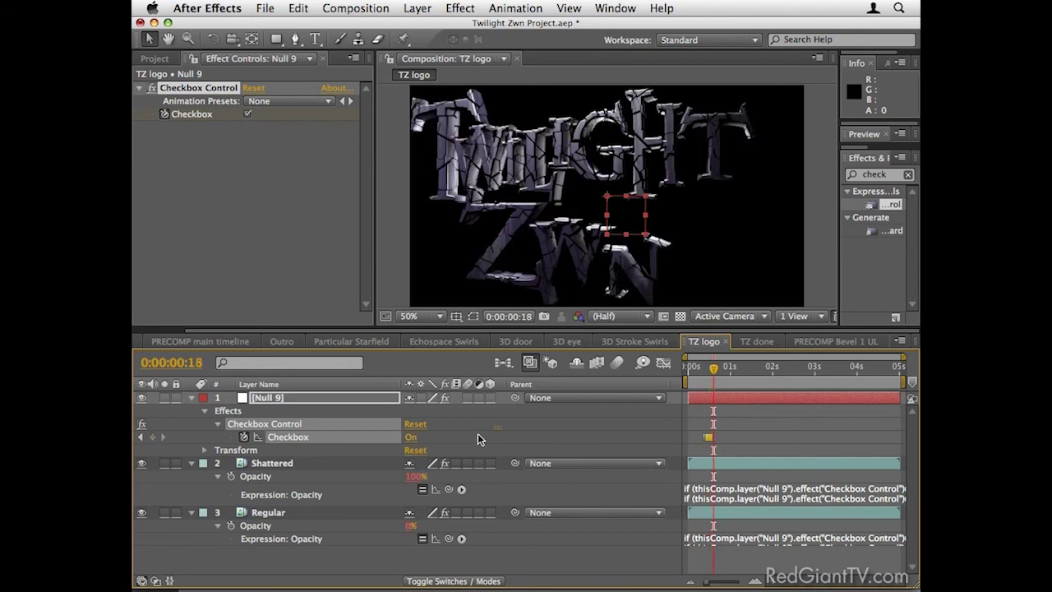
pyautogui.click(410, 437)
pyautogui.moveTo(714, 370)
pyautogui.mouseDown()
pyautogui.moveTo(703, 372)
pyautogui.moveTo(721, 377)
pyautogui.moveTo(709, 378)
pyautogui.mouseUp()
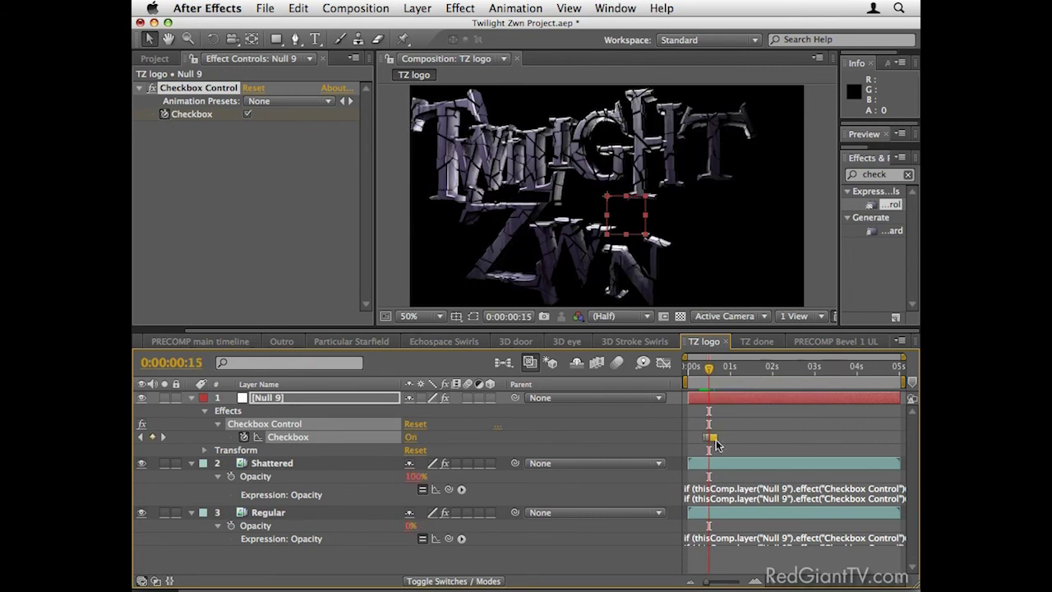
pyautogui.moveTo(710, 376); pyautogui.dragTo(705, 382)
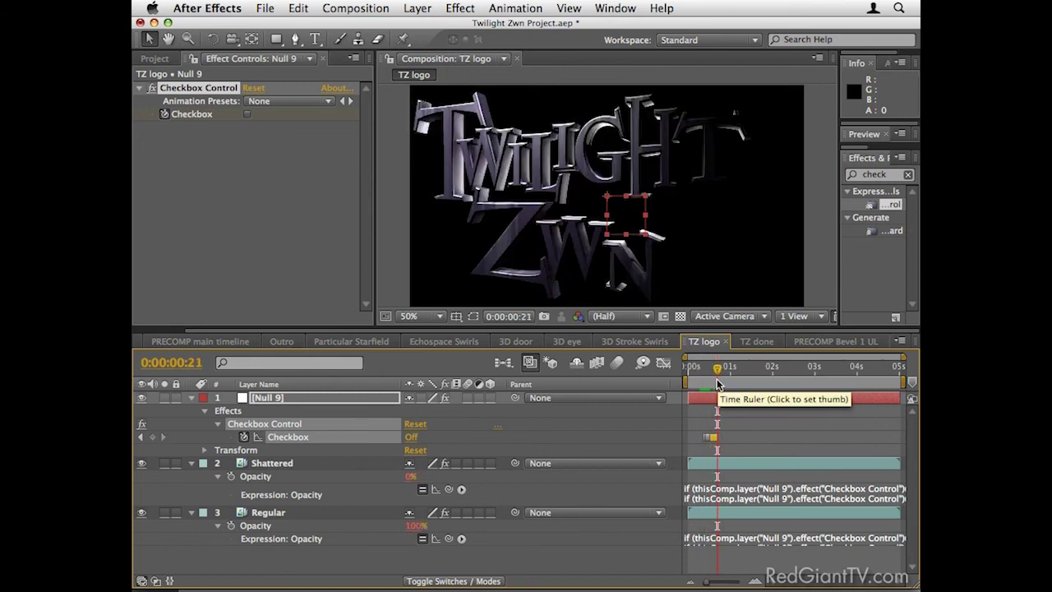
pyautogui.click(757, 341)
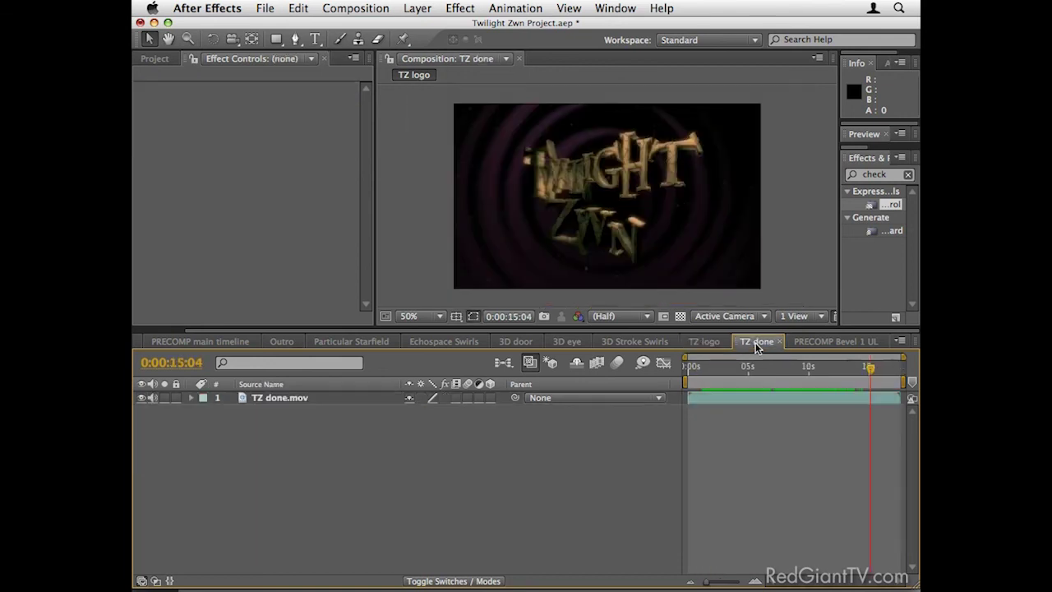
# Step: Scrub the TZ done comp from 0:00:13:13 to its final frame at 0:00:15:06
pyautogui.click(851, 369)
pyautogui.moveTo(851, 372); pyautogui.dragTo(871, 372)
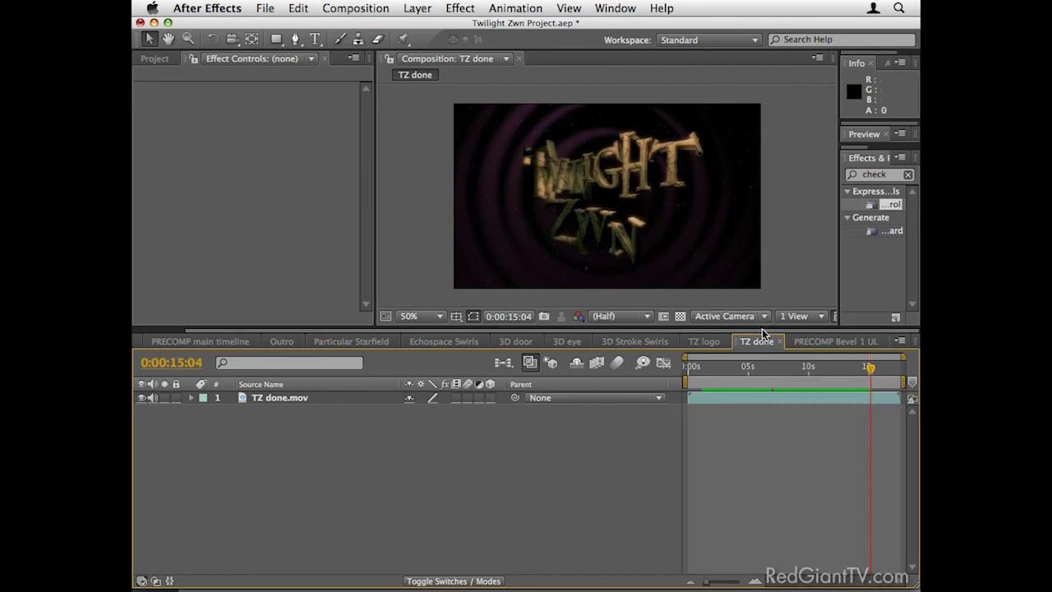
pyautogui.moveTo(848, 368); pyautogui.dragTo(872, 371)
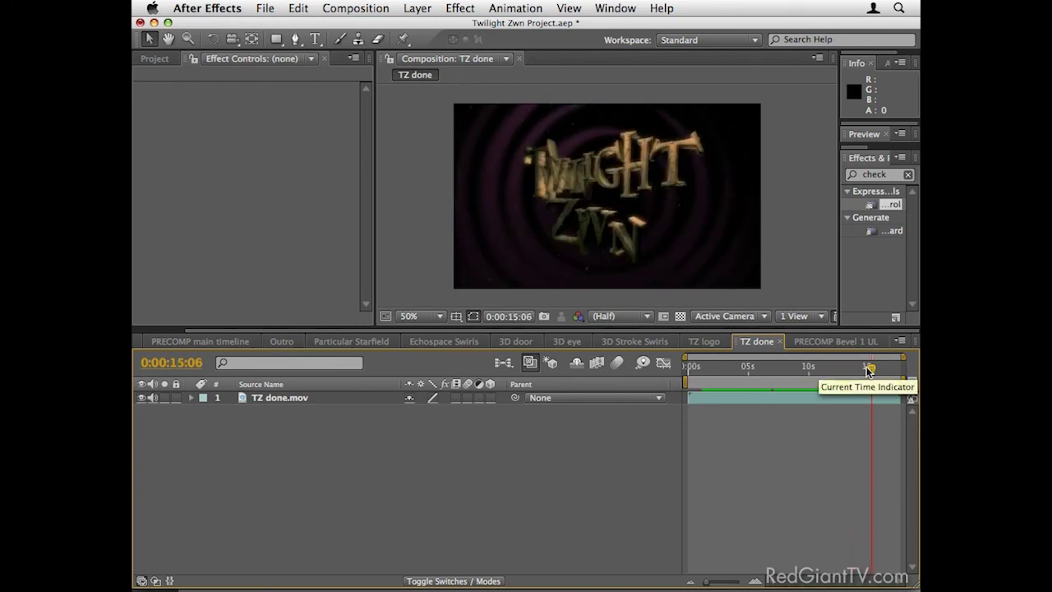
pyautogui.moveTo(870, 372); pyautogui.dragTo(872, 372)
pyautogui.press('super+Tab')
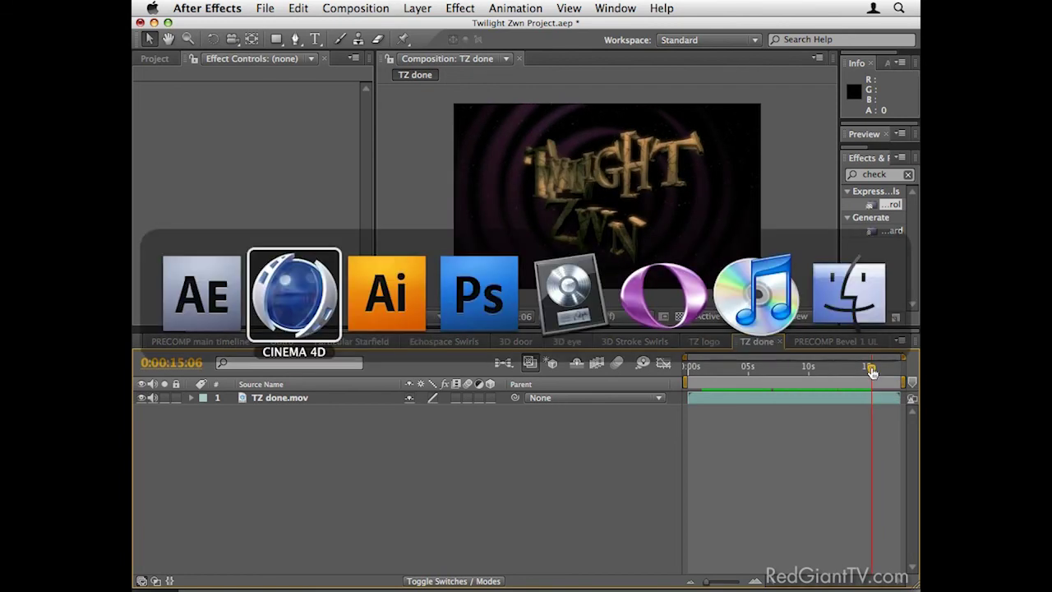
pyautogui.press('super+Tab')
pyautogui.press('super+Tab')
pyautogui.press('super+Tab')
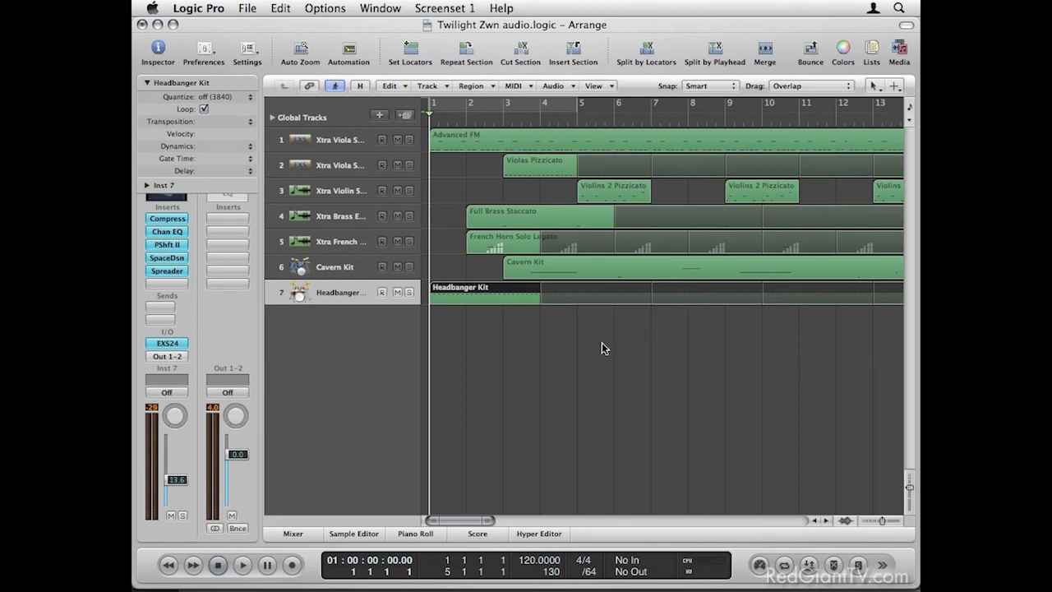
pyautogui.press('space')
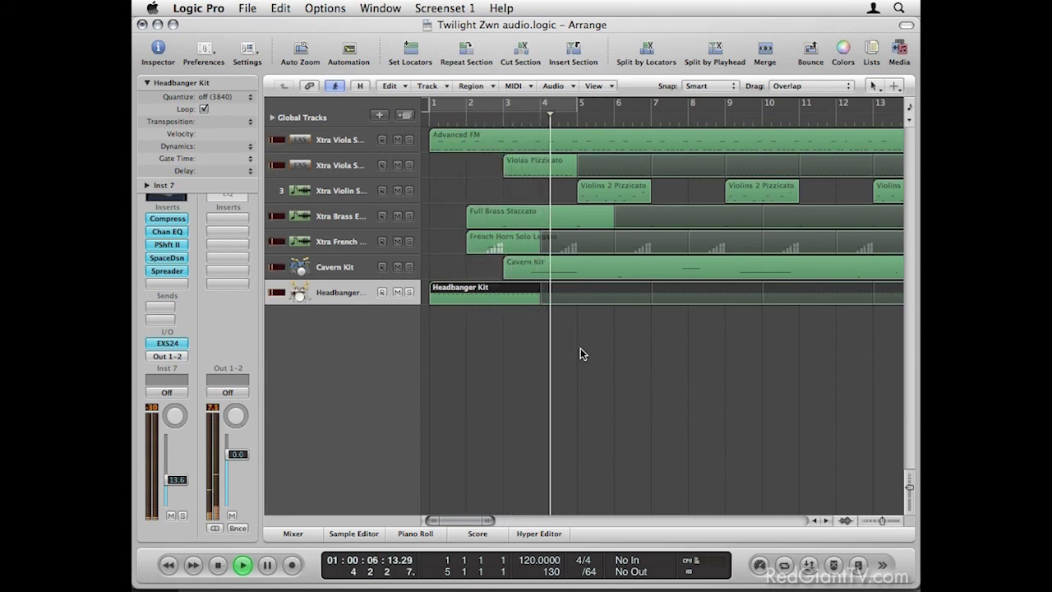
pyautogui.press('space')
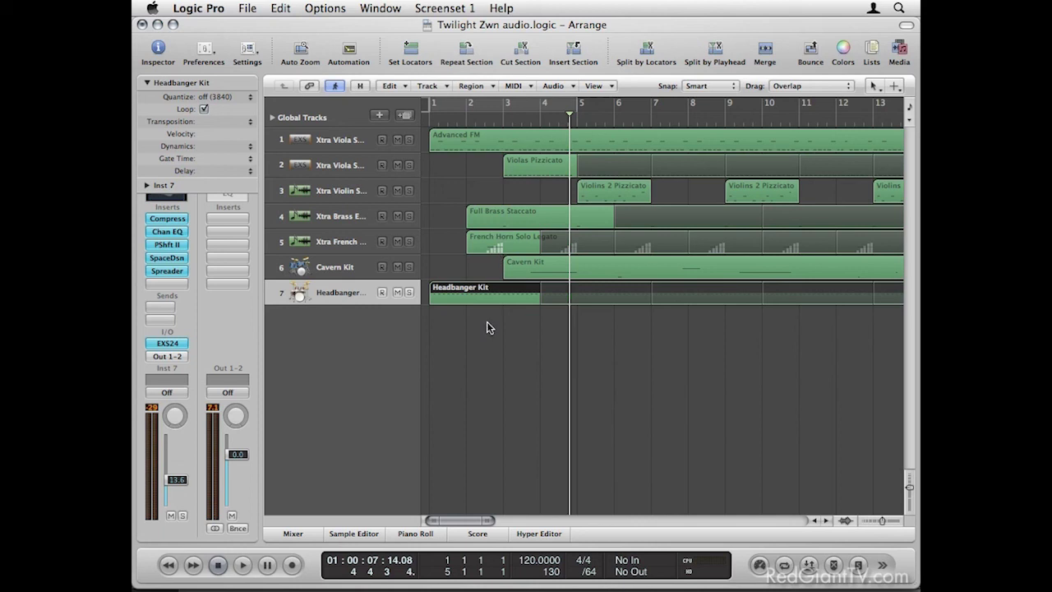
pyautogui.press('super+Tab')
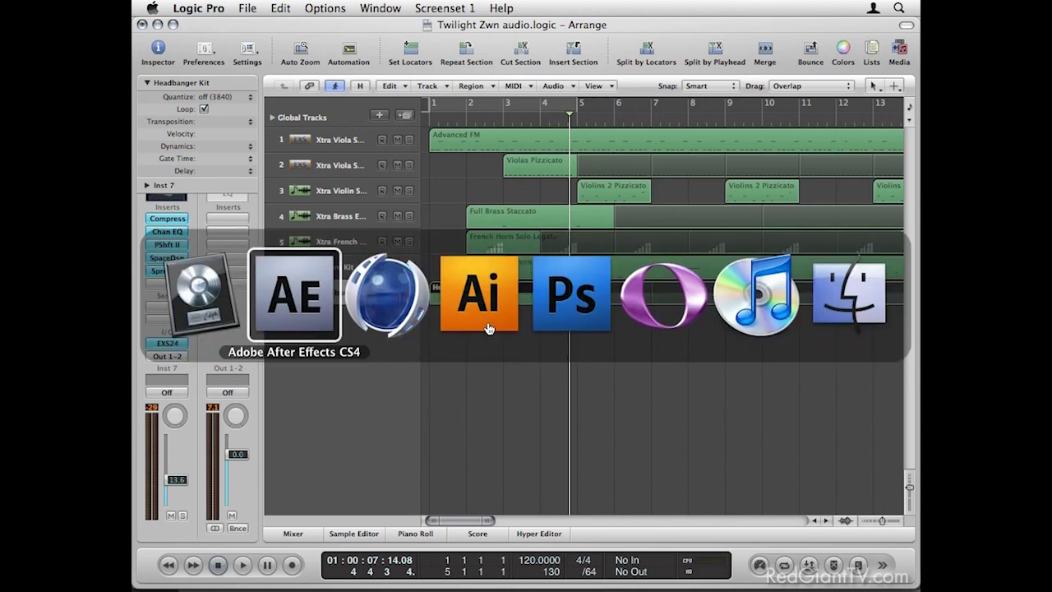